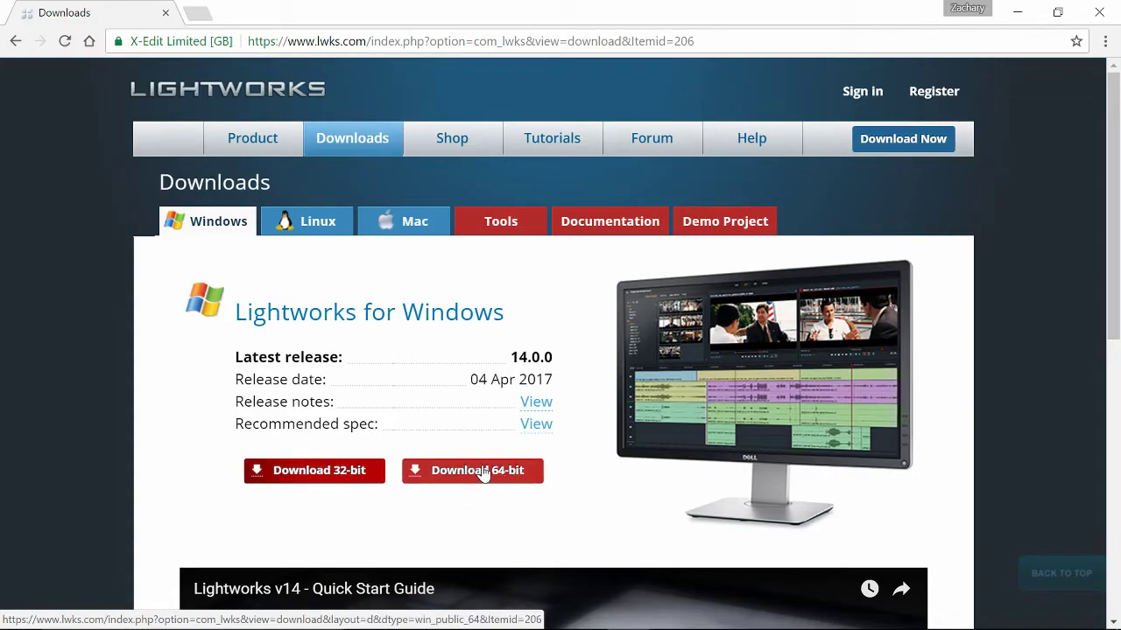
- Minimize the browser, open the Downloads folder and run the lightworks_v14.0.0_full_64bit_setup installer
{"action": "left_click", "coordinate": [1019, 14]}
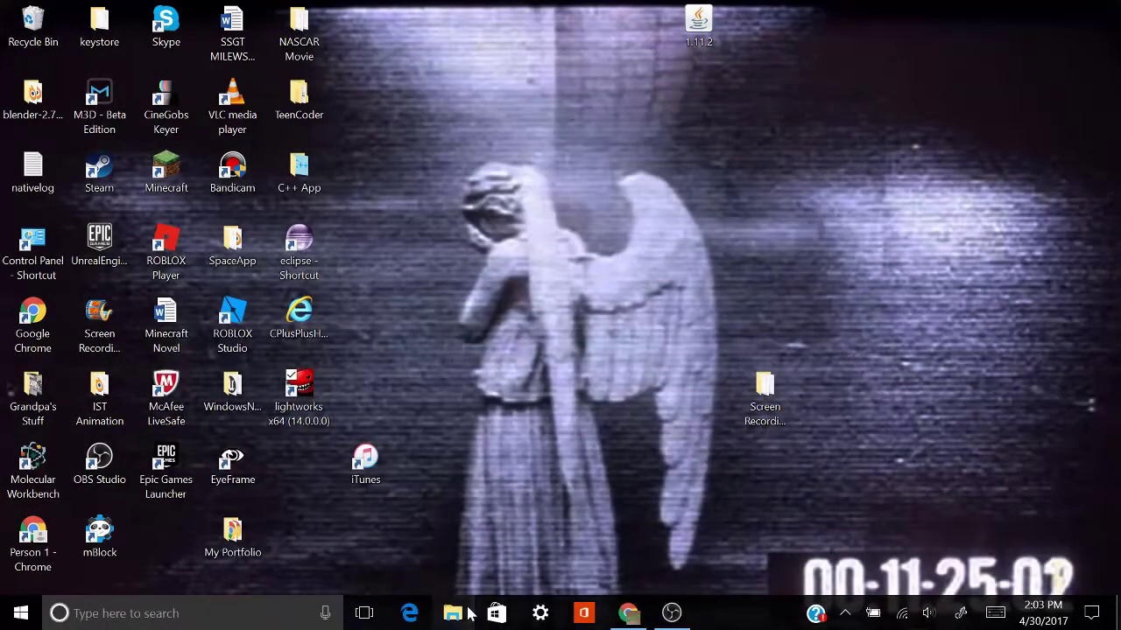
{"action": "left_click", "coordinate": [469, 614]}
{"action": "left_click", "coordinate": [530, 342]}
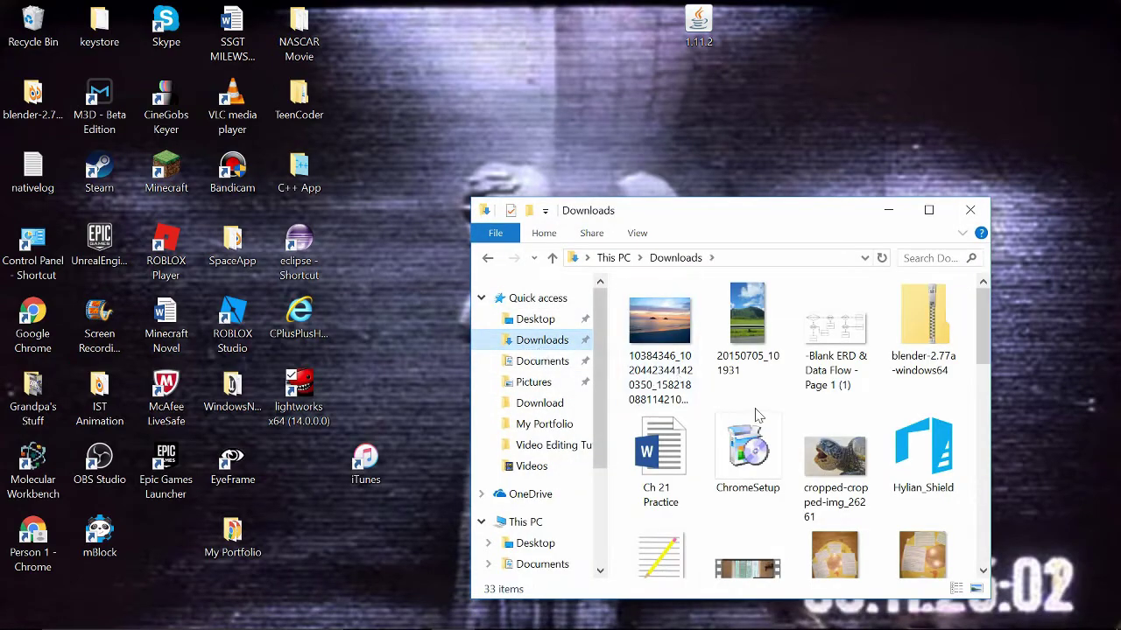
{"action": "scroll", "coordinate": [758, 422], "scroll_direction": "down", "scroll_amount": 5}
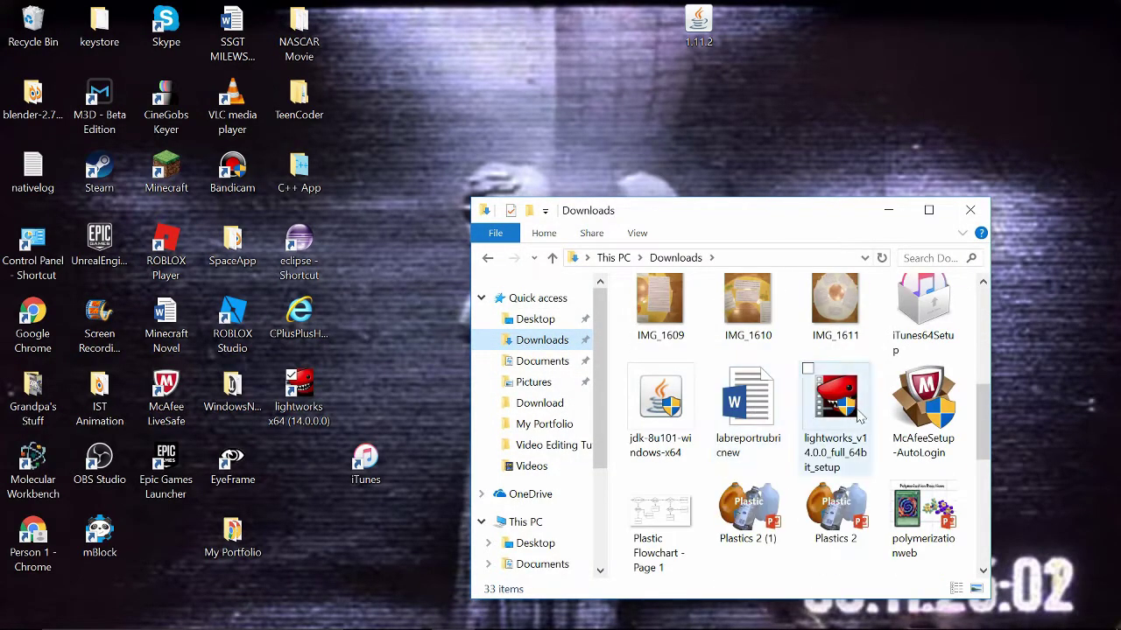
{"action": "left_click", "coordinate": [843, 420]}
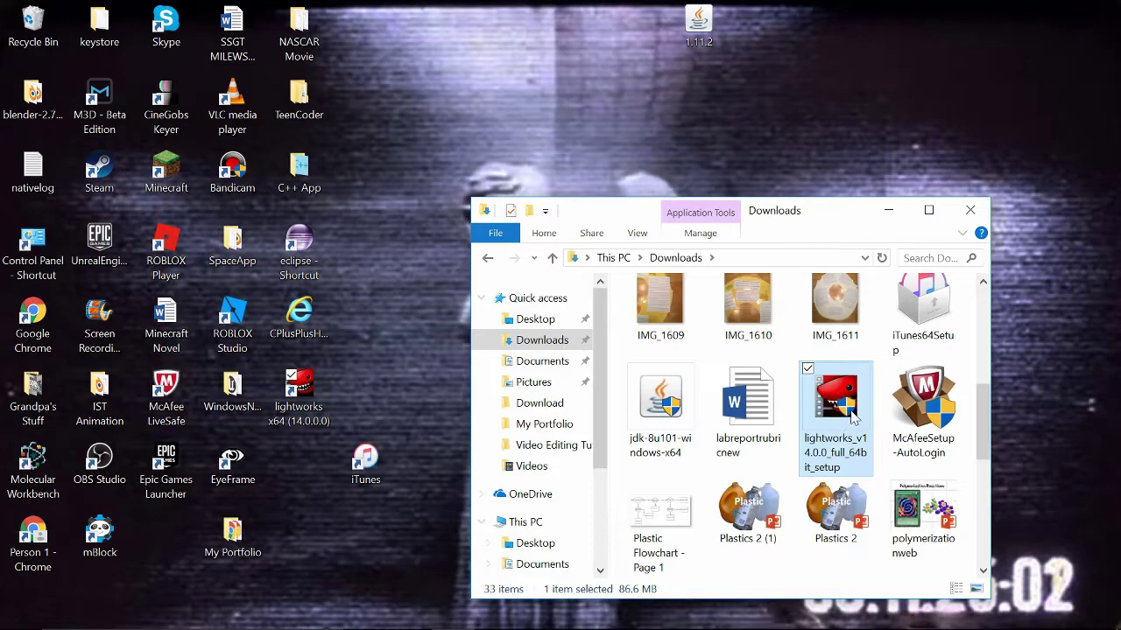
{"action": "double_click", "coordinate": [854, 413]}
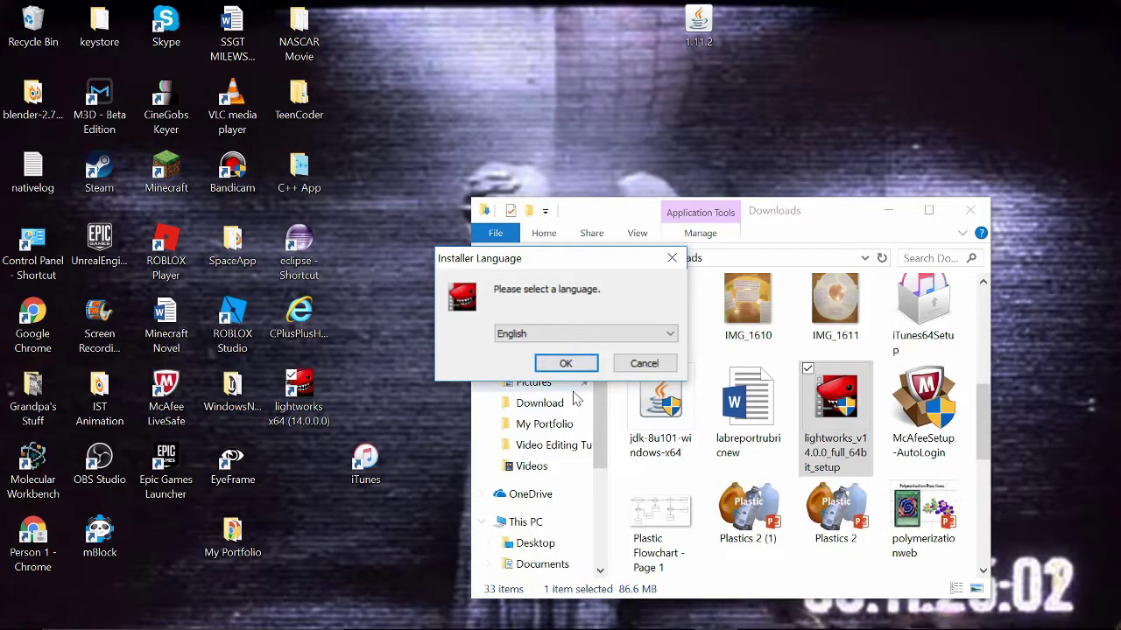
- Walk through the English Lightworks setup, accepting the license and default components and install location, and cancel at the Start Menu folder choice
{"action": "left_click", "coordinate": [583, 367]}
{"action": "left_click", "coordinate": [660, 463]}
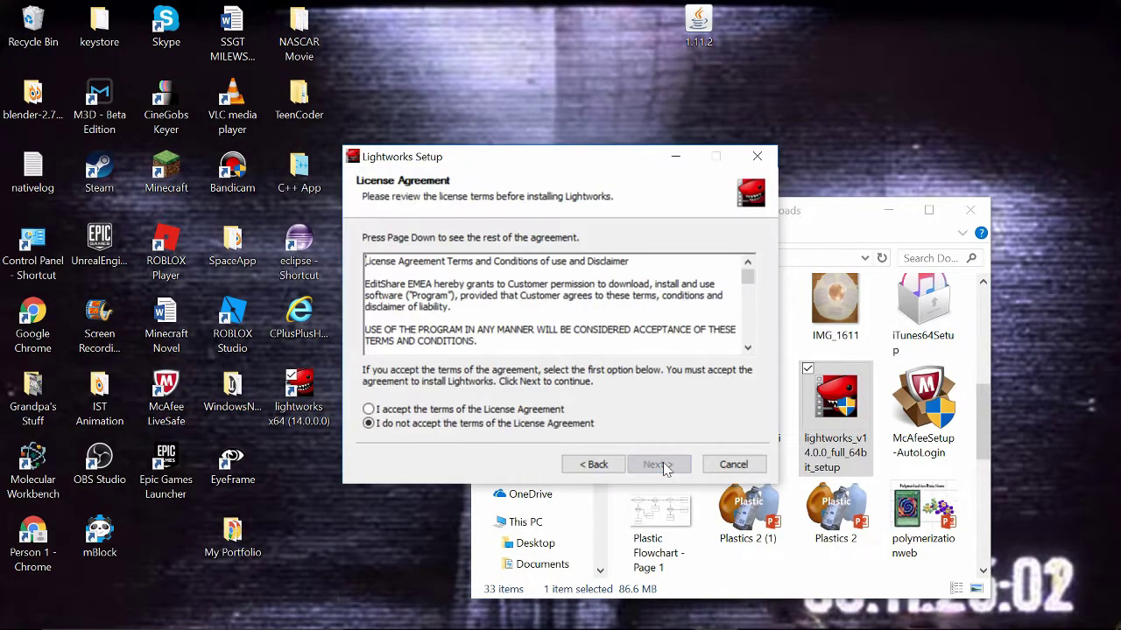
{"action": "left_click", "coordinate": [445, 409]}
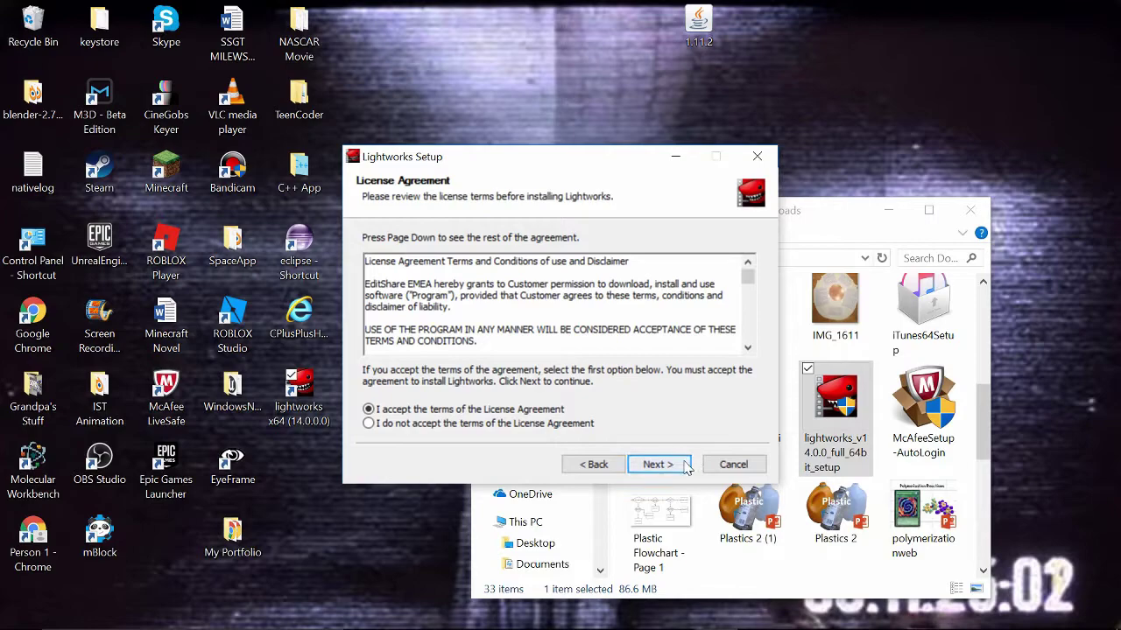
{"action": "left_click", "coordinate": [658, 464]}
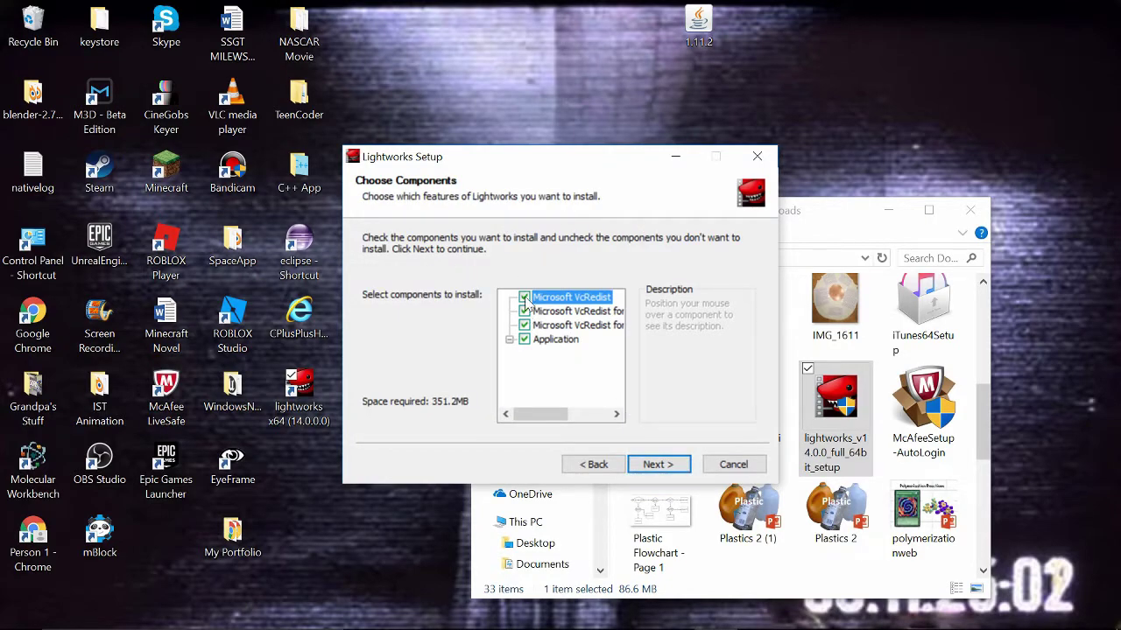
{"action": "left_click", "coordinate": [664, 463]}
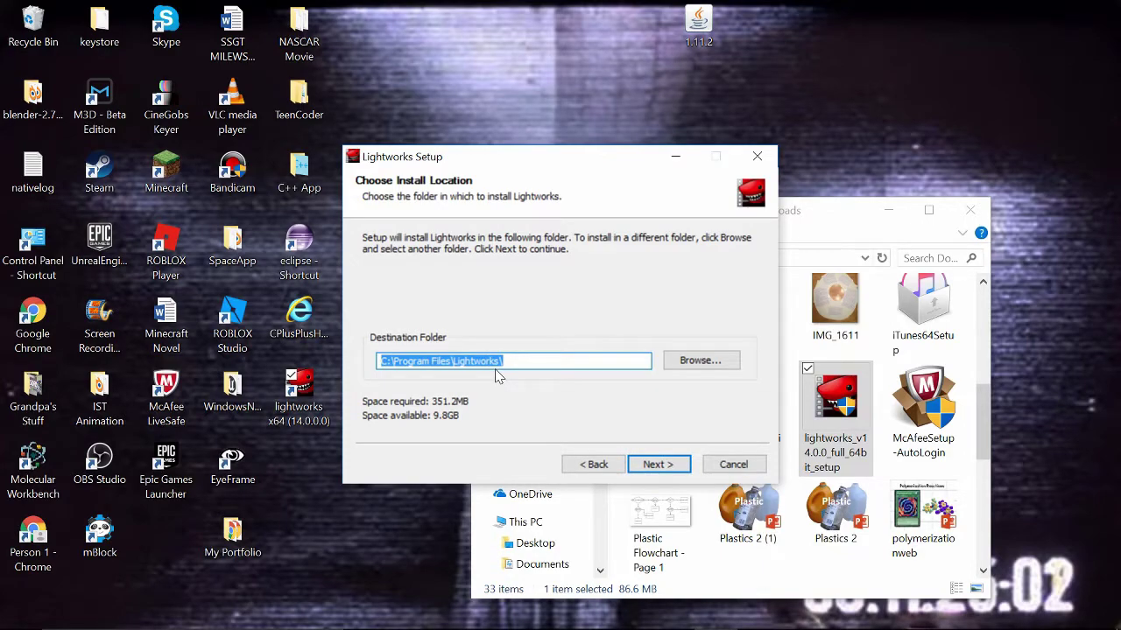
{"action": "left_click", "coordinate": [657, 464]}
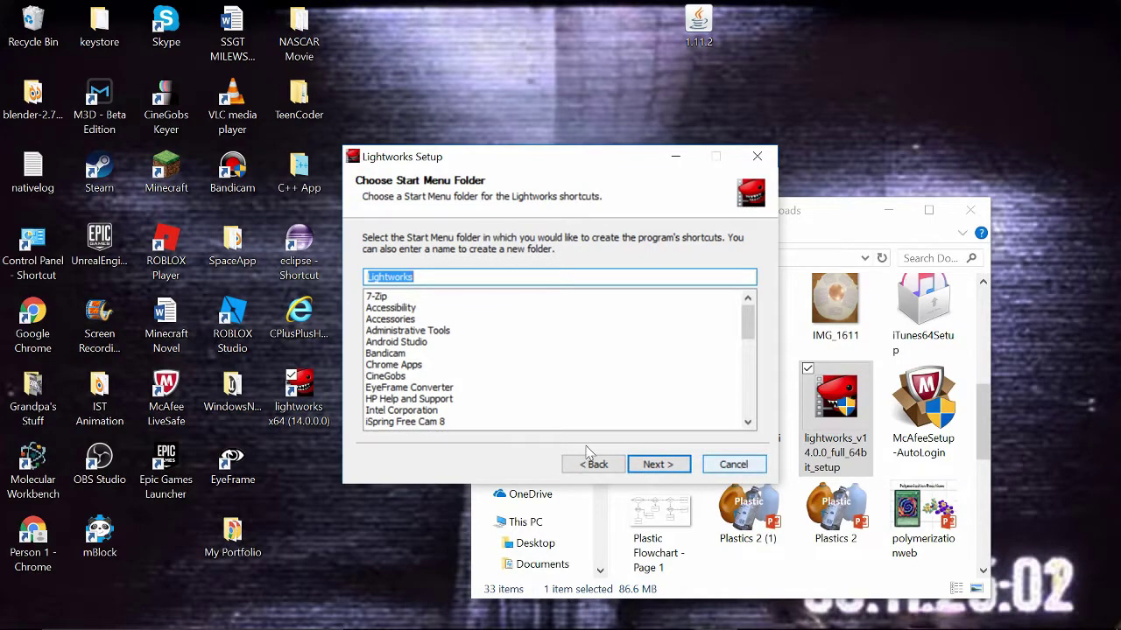
{"action": "left_click", "coordinate": [734, 464]}
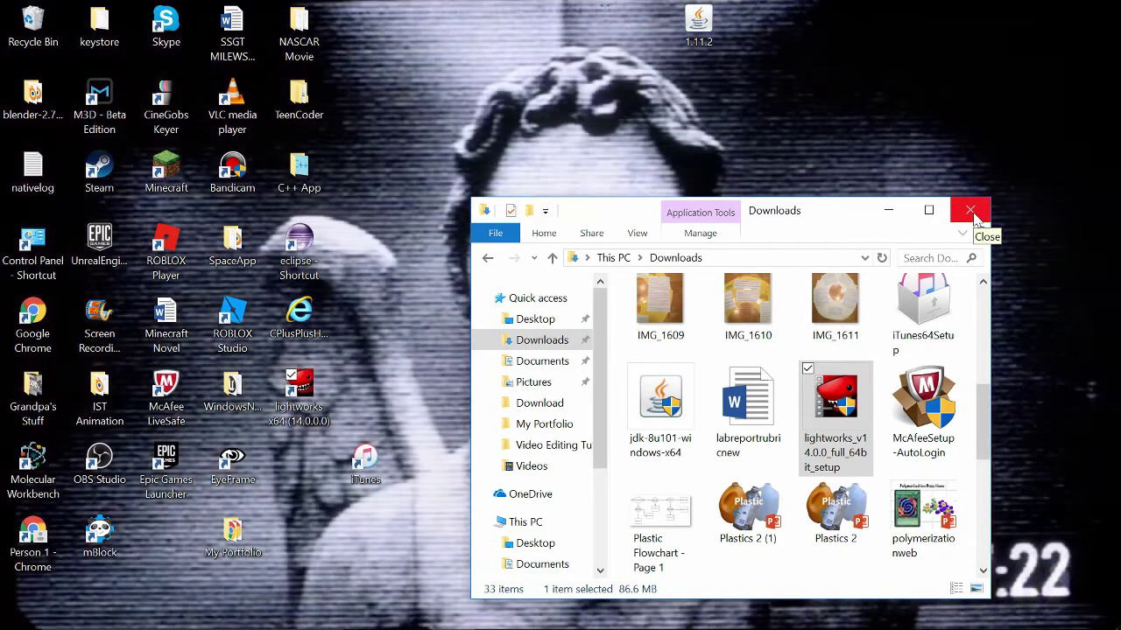
- Minimize the Downloads window and launch Lightworks x64 (14.0.0) from the desktop
{"action": "left_click", "coordinate": [888, 211]}
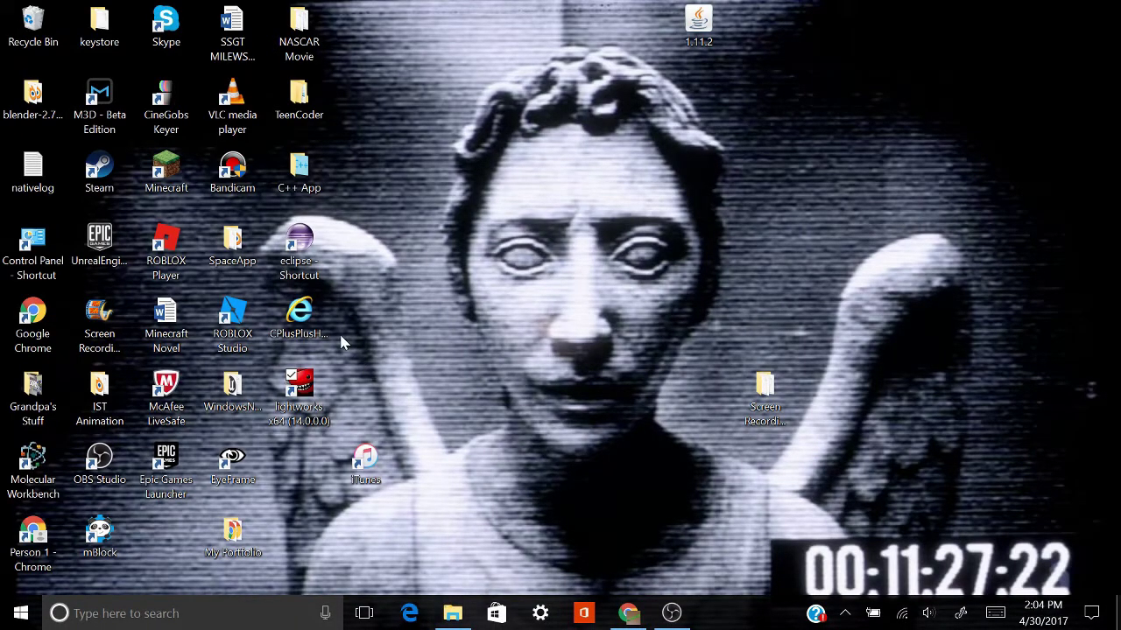
{"action": "double_click", "coordinate": [307, 387]}
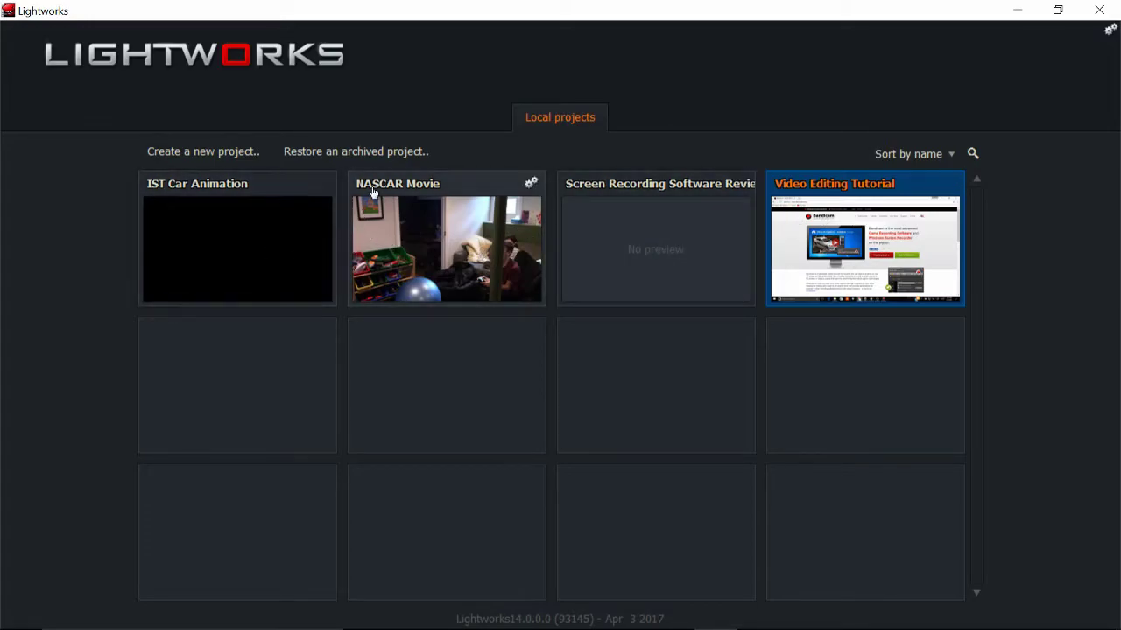
{"action": "mouse_move", "coordinate": [373, 192]}
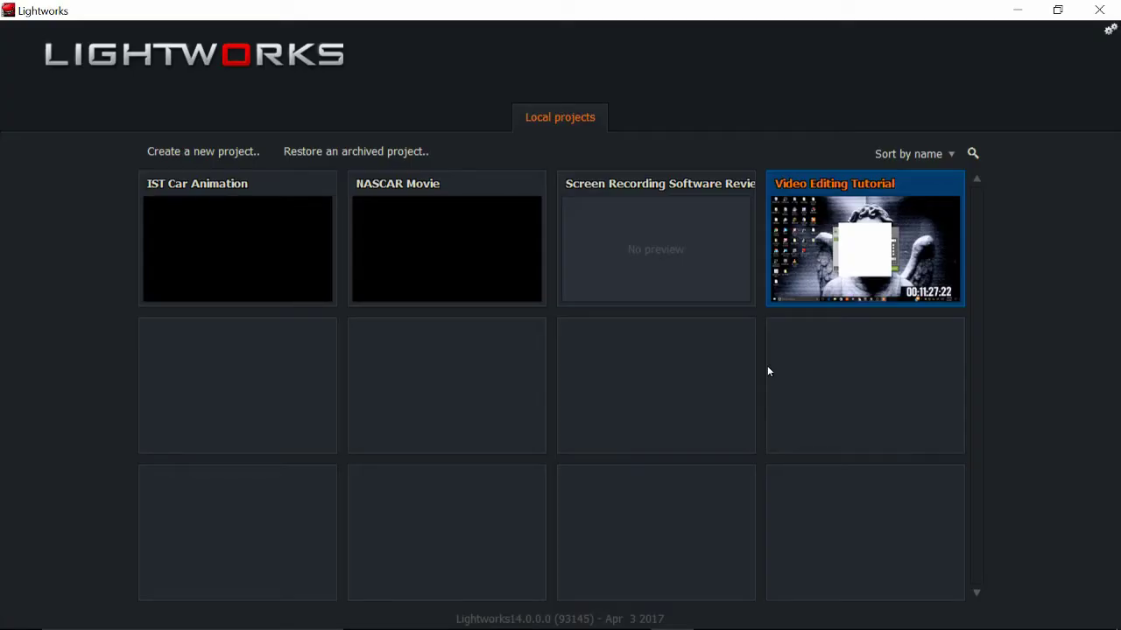
- Create a new project named "Video Editing Tutorial 2" with a frame rate of 60 fps
{"action": "left_click", "coordinate": [227, 156]}
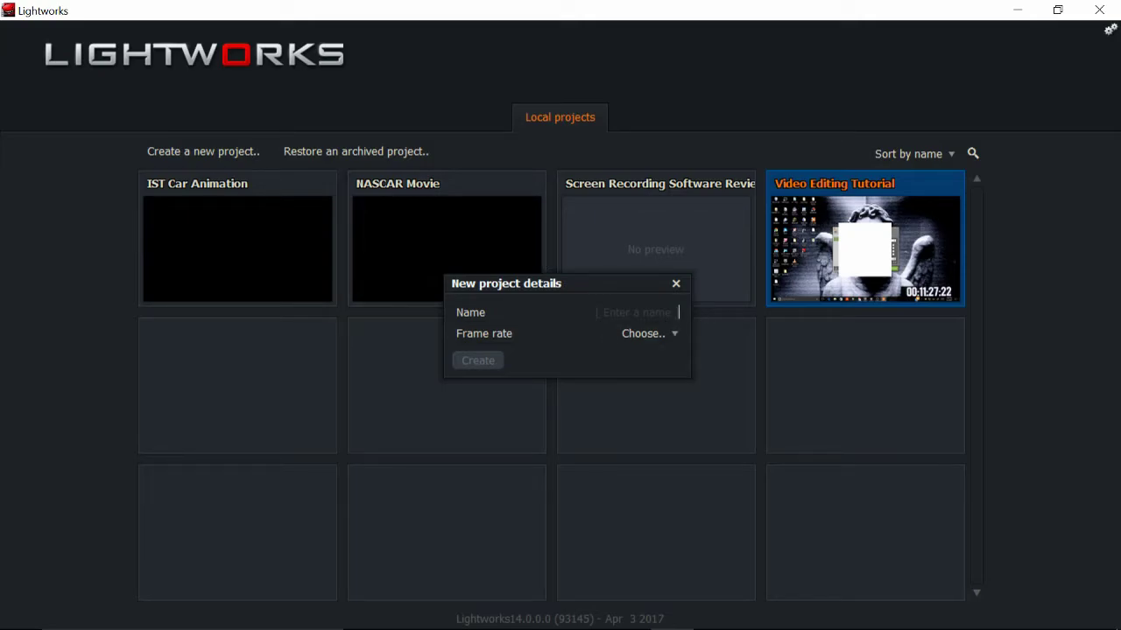
{"action": "type", "text": "Video Editing Tutorial 2"}
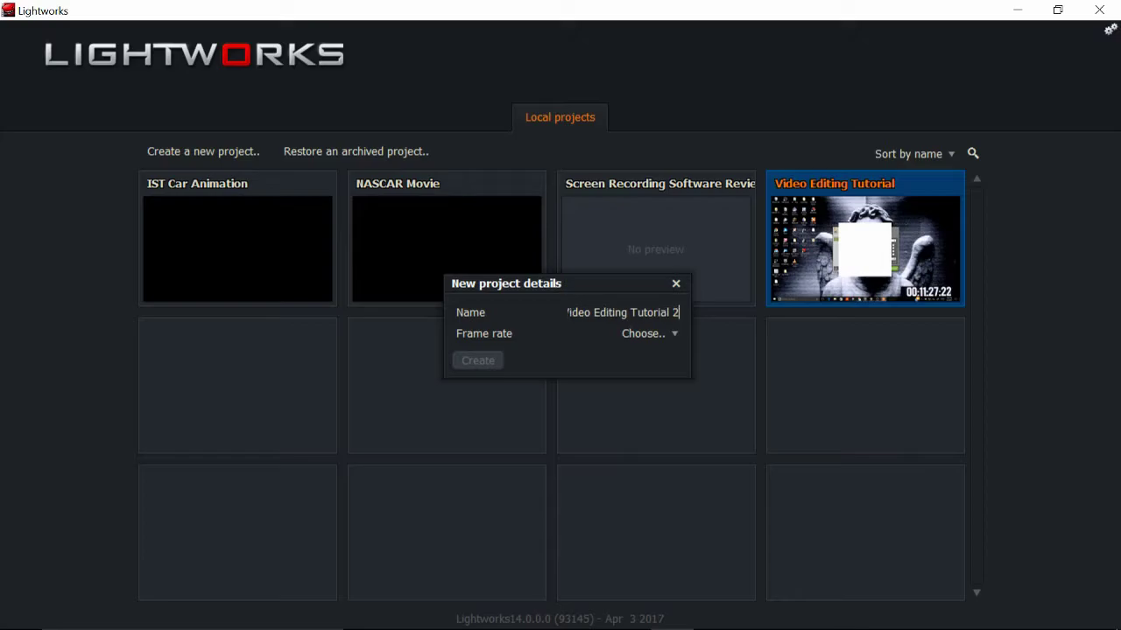
{"action": "mouse_move", "coordinate": [875, 220]}
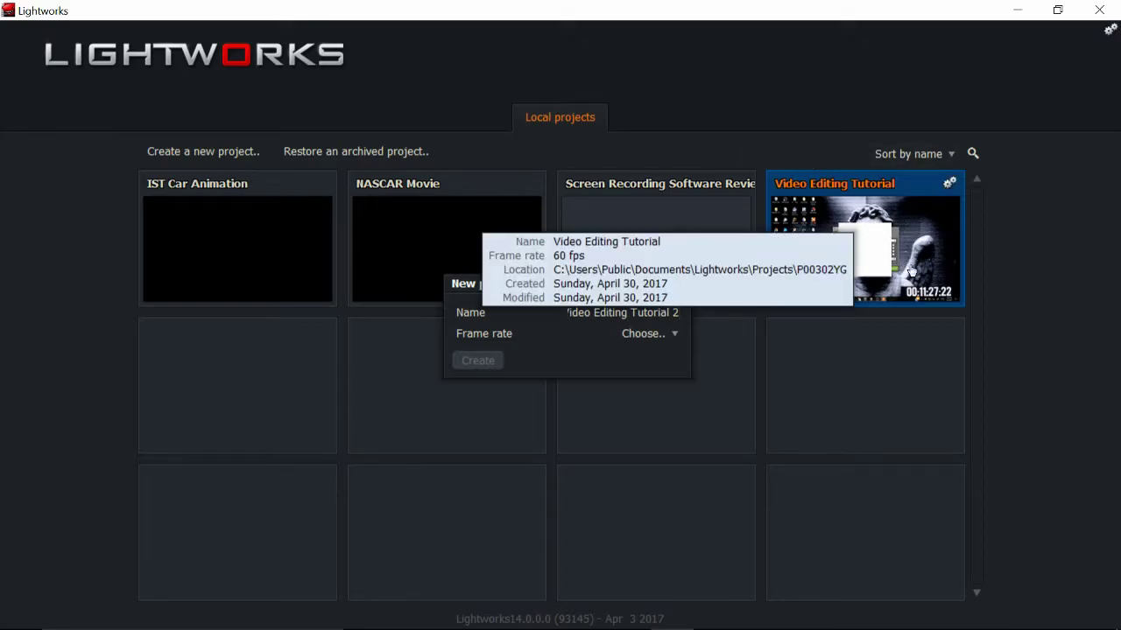
{"action": "left_click", "coordinate": [672, 338]}
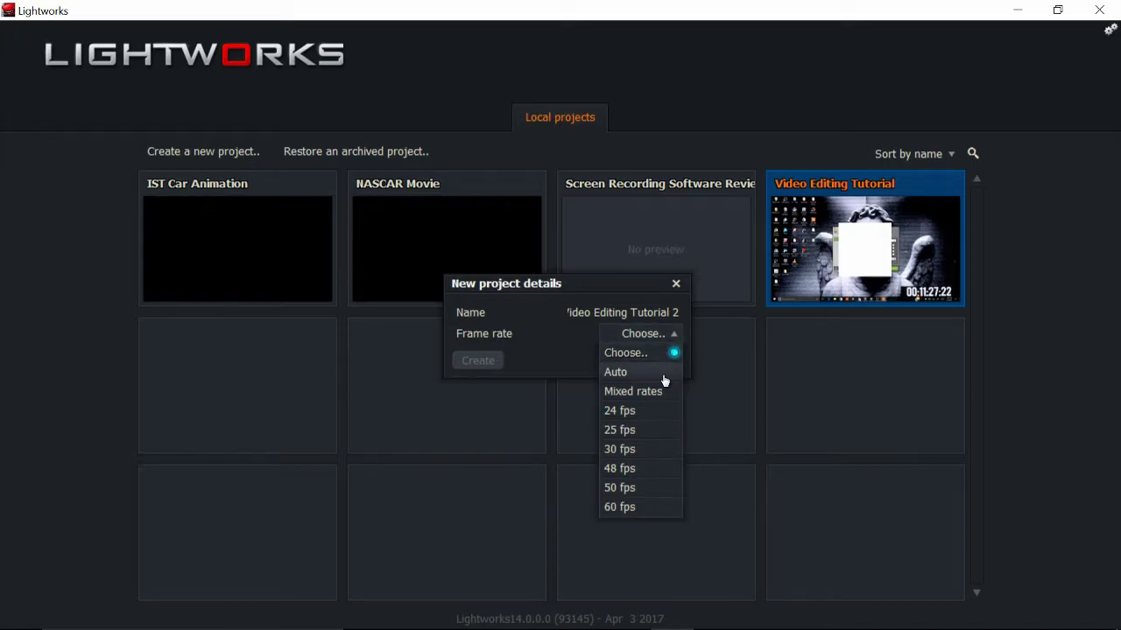
{"action": "left_click", "coordinate": [642, 508]}
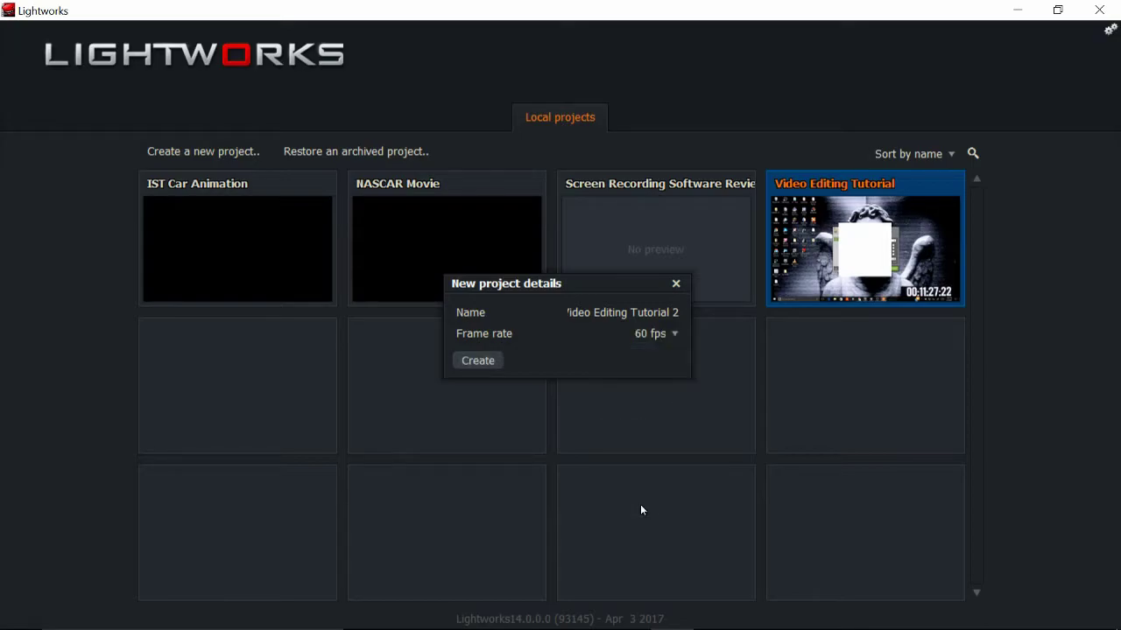
{"action": "left_click", "coordinate": [478, 361]}
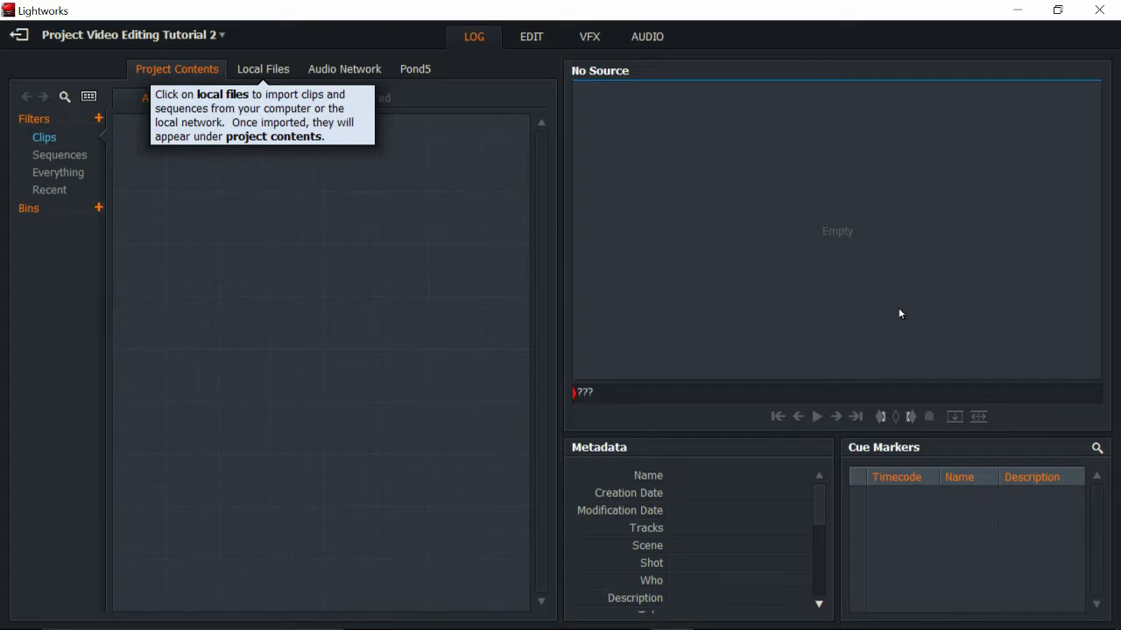
- Look through the Edit, VFX and Audio workspaces and return to the Log workspace
{"action": "left_click", "coordinate": [525, 41]}
{"action": "left_click", "coordinate": [585, 42]}
{"action": "left_click", "coordinate": [638, 44]}
{"action": "left_click", "coordinate": [598, 45]}
{"action": "left_click", "coordinate": [536, 41]}
{"action": "left_click", "coordinate": [480, 38]}
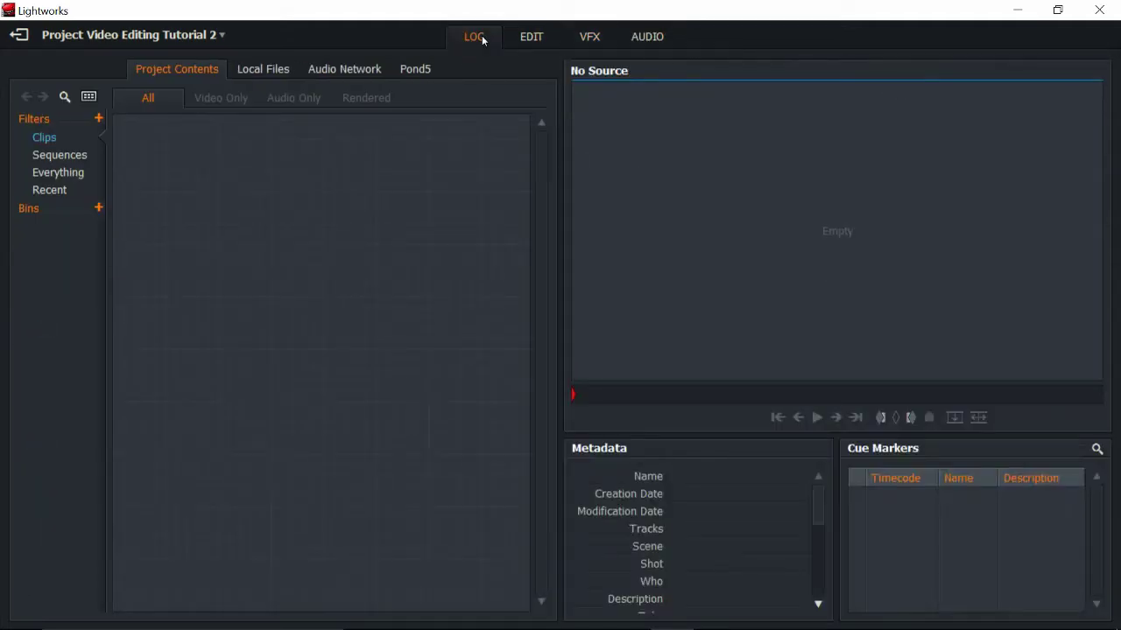
- Browse the local files to the "screen recording videos 2" folder on the Desktop
{"action": "left_click", "coordinate": [265, 76]}
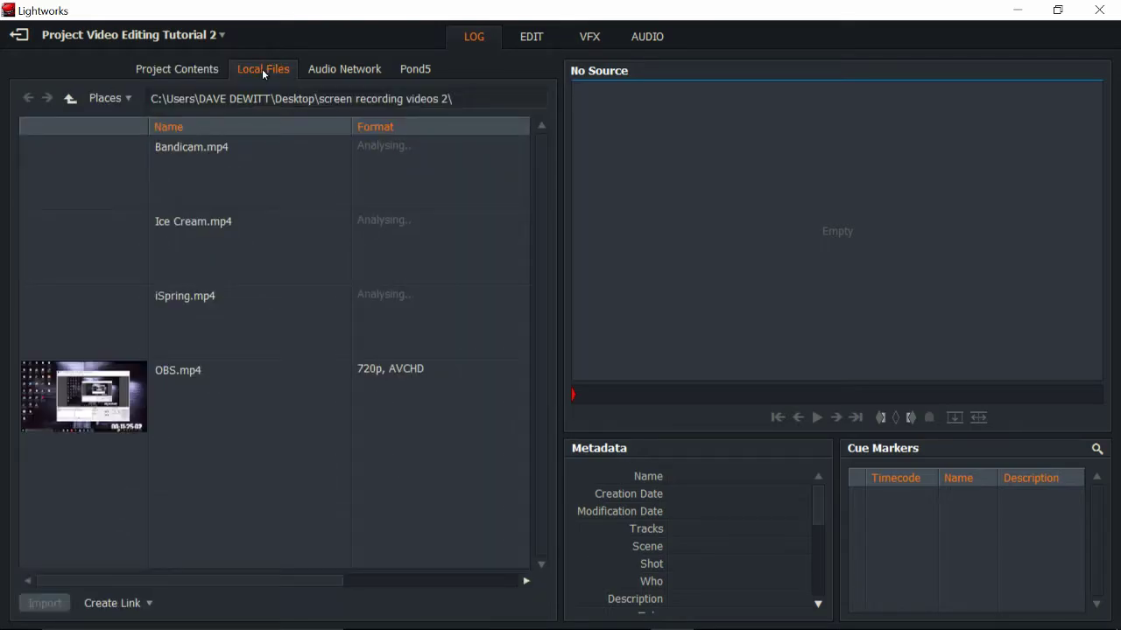
{"action": "left_click", "coordinate": [130, 98]}
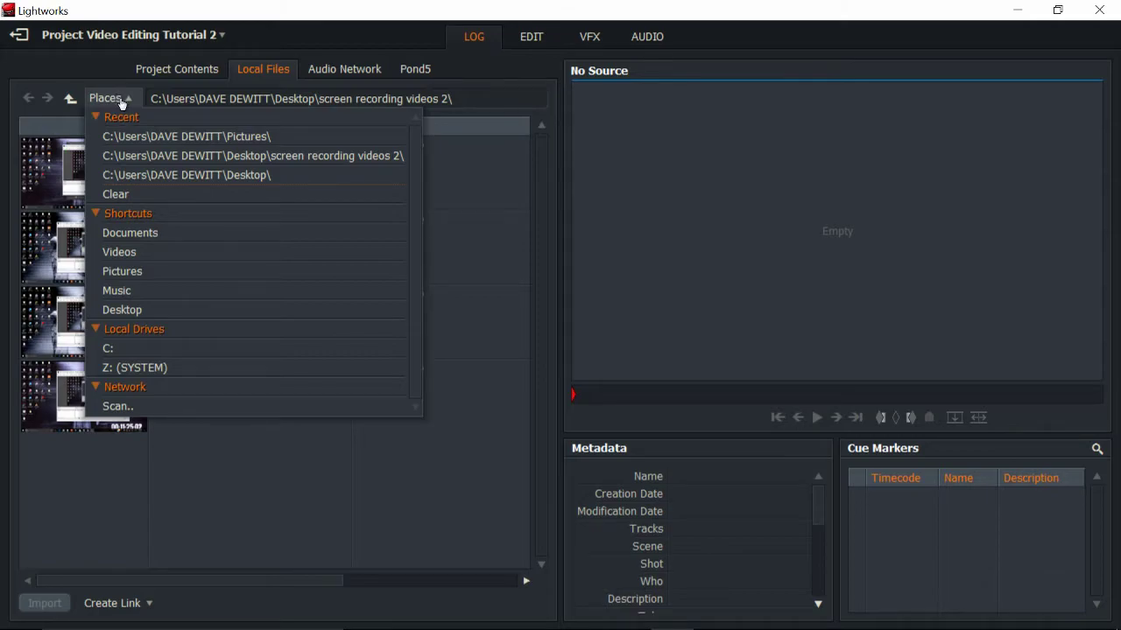
{"action": "left_click", "coordinate": [119, 310]}
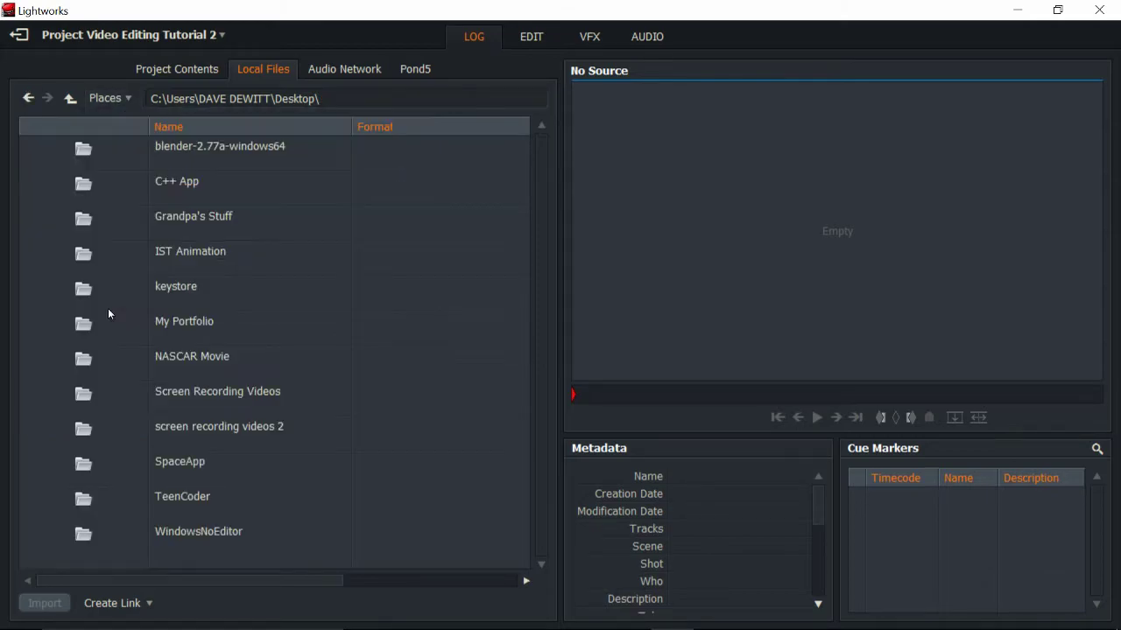
{"action": "double_click", "coordinate": [235, 428]}
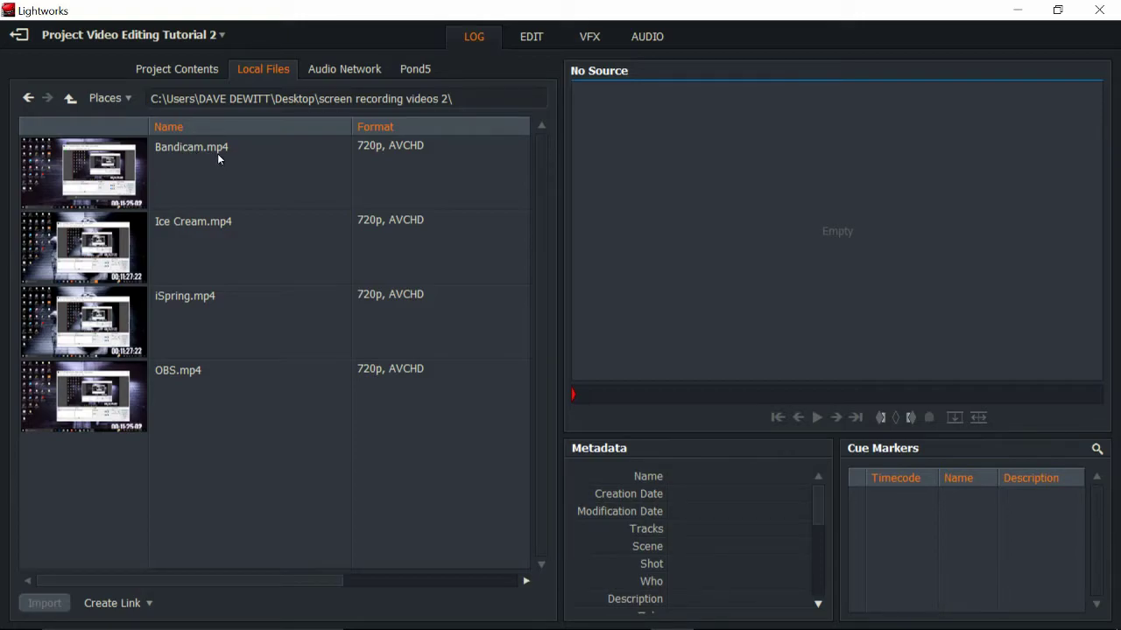
- Import the Bandicam, Ice Cream, iSpring and OBS mp4 clips into the project
{"action": "double_click", "coordinate": [217, 153]}
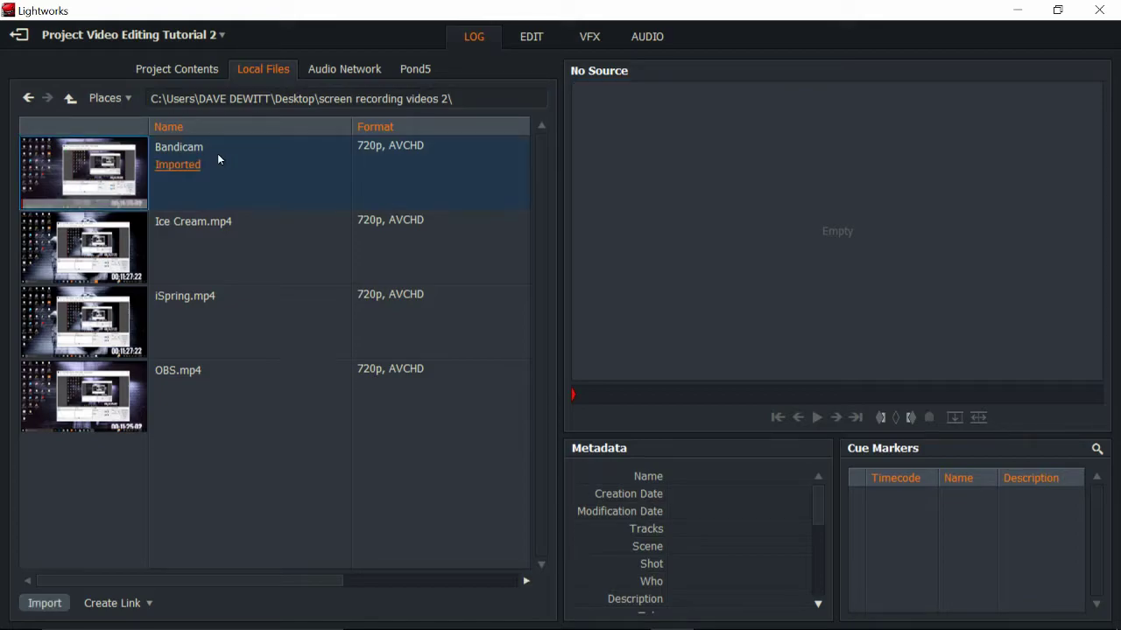
{"action": "double_click", "coordinate": [237, 258]}
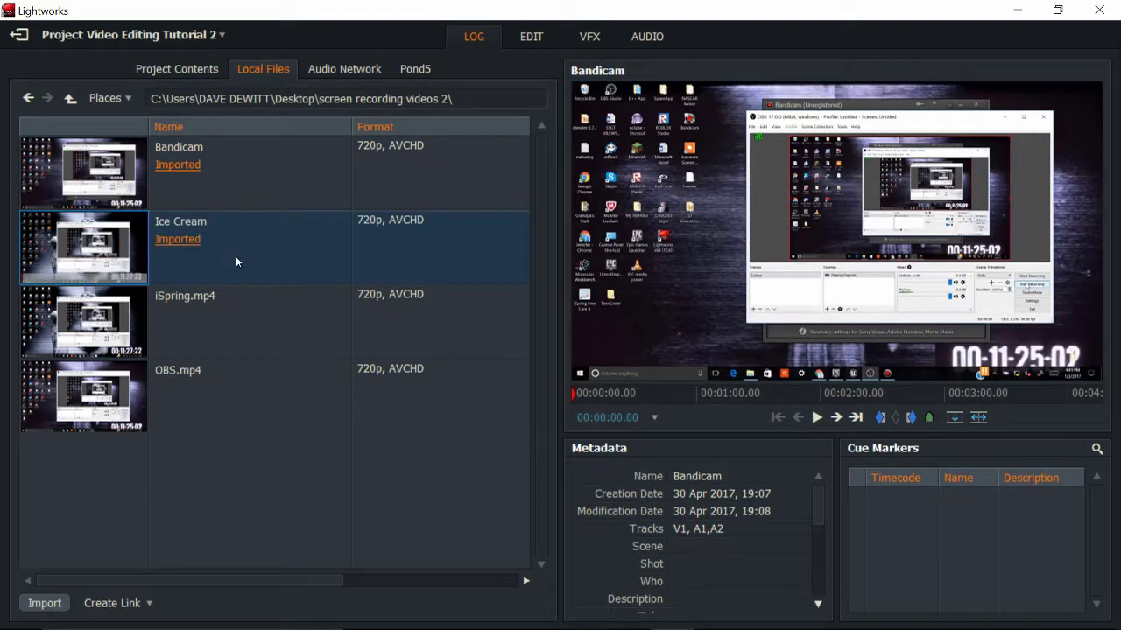
{"action": "left_click", "coordinate": [234, 338]}
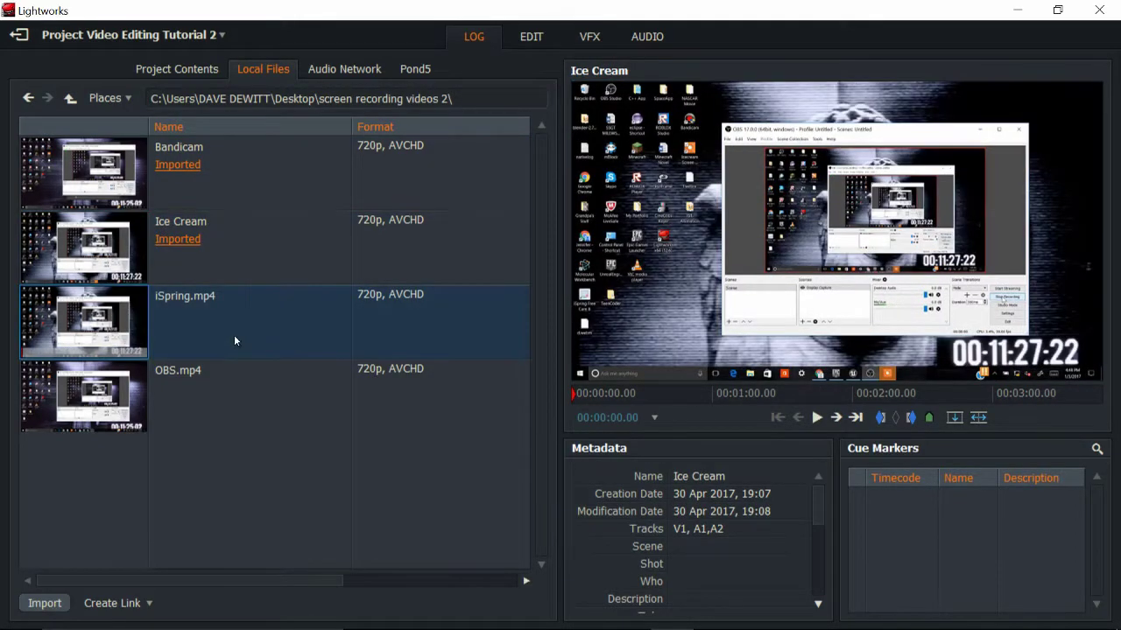
{"action": "double_click", "coordinate": [232, 394]}
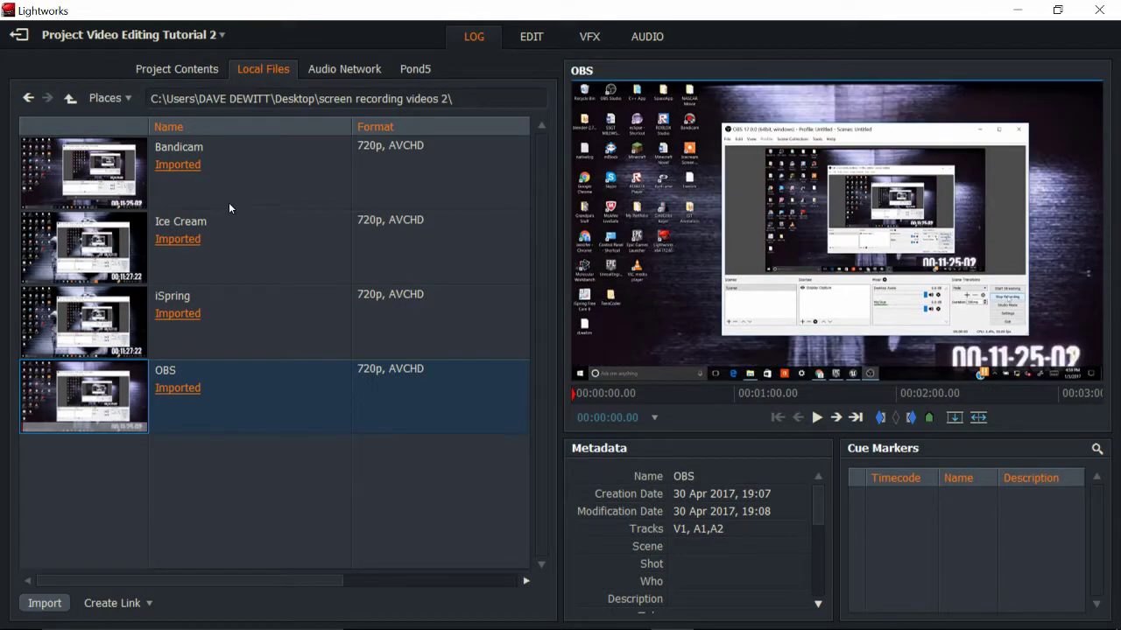
- Review the imported clips in the project contents and examine the OBS clip's metadata
{"action": "left_click", "coordinate": [177, 69]}
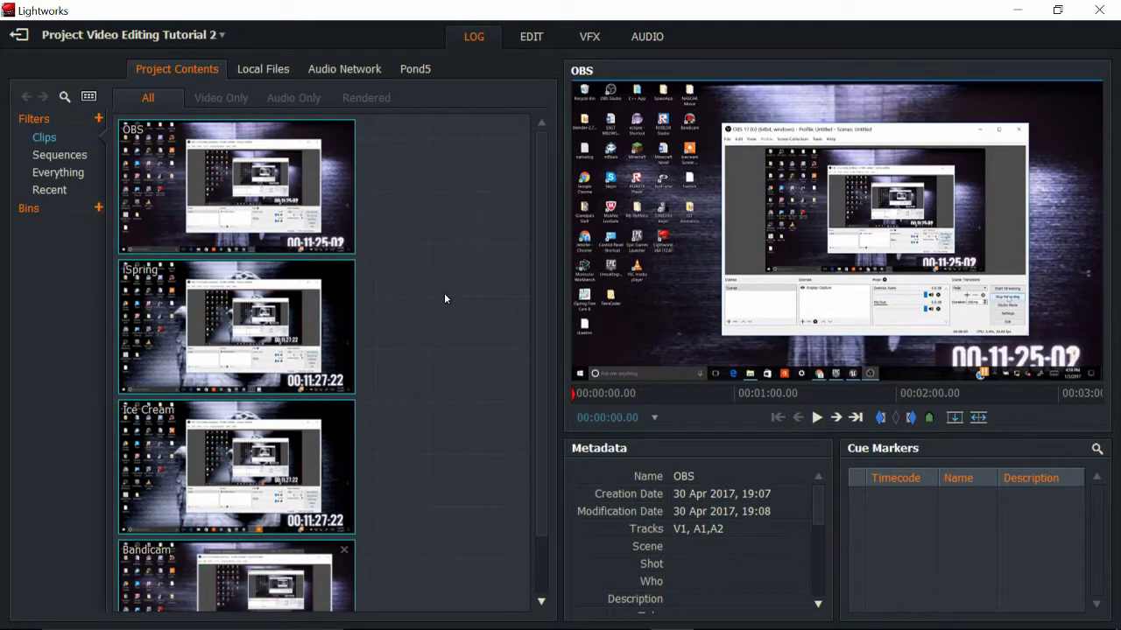
{"action": "scroll", "coordinate": [444, 302], "scroll_direction": "down", "scroll_amount": 2}
{"action": "scroll", "coordinate": [440, 300], "scroll_direction": "up", "scroll_amount": 2}
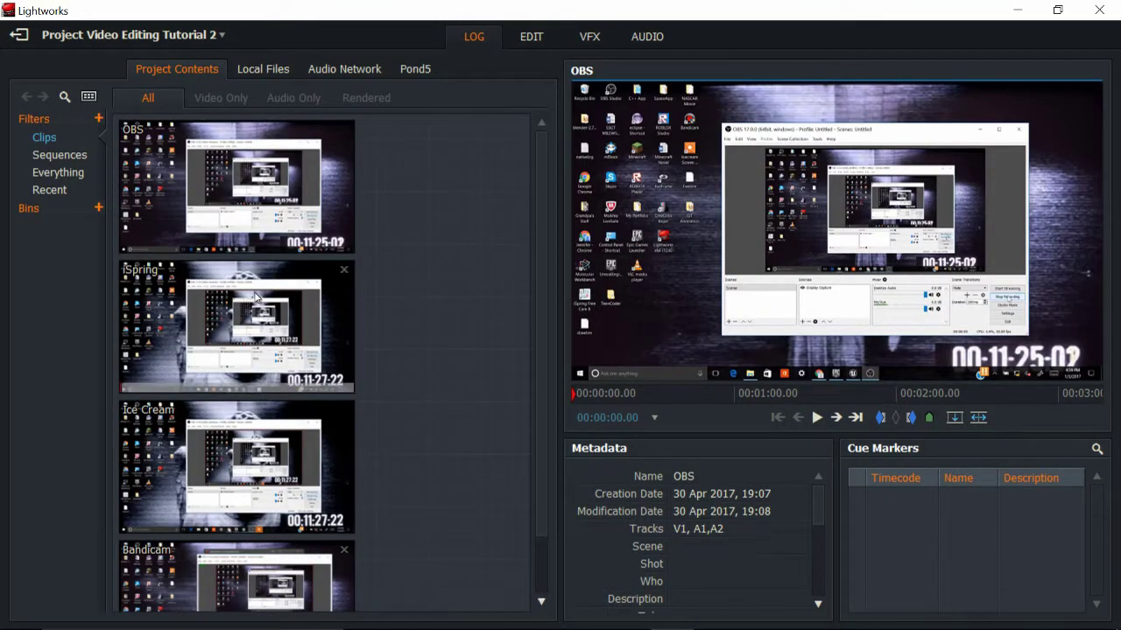
{"action": "scroll", "coordinate": [456, 307], "scroll_direction": "down", "scroll_amount": 1}
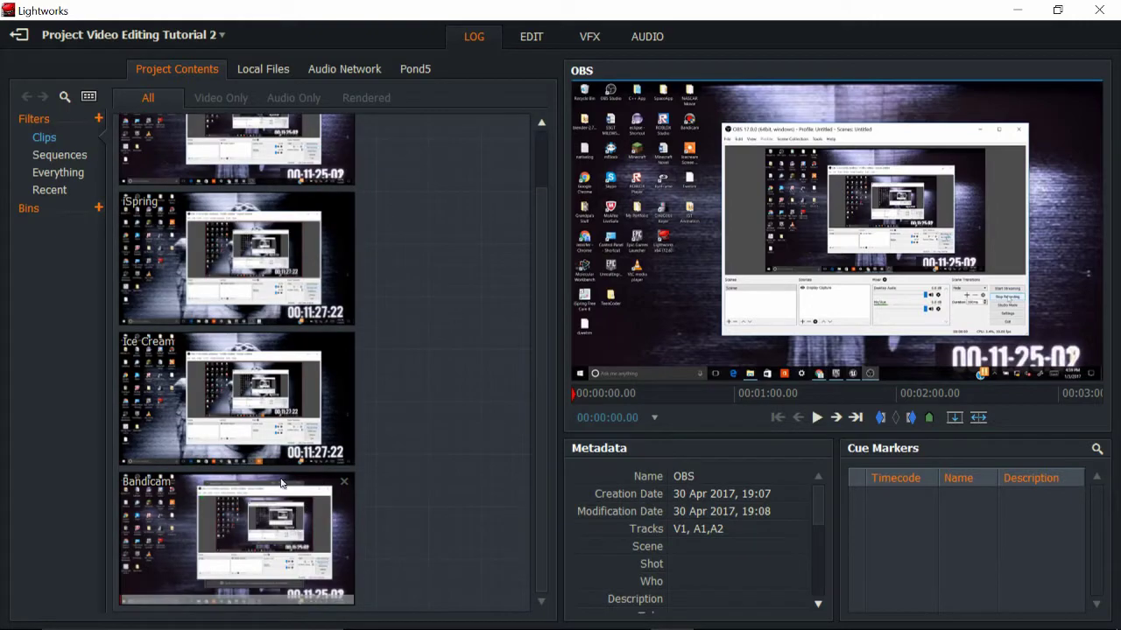
{"action": "scroll", "coordinate": [473, 307], "scroll_direction": "up", "scroll_amount": 1}
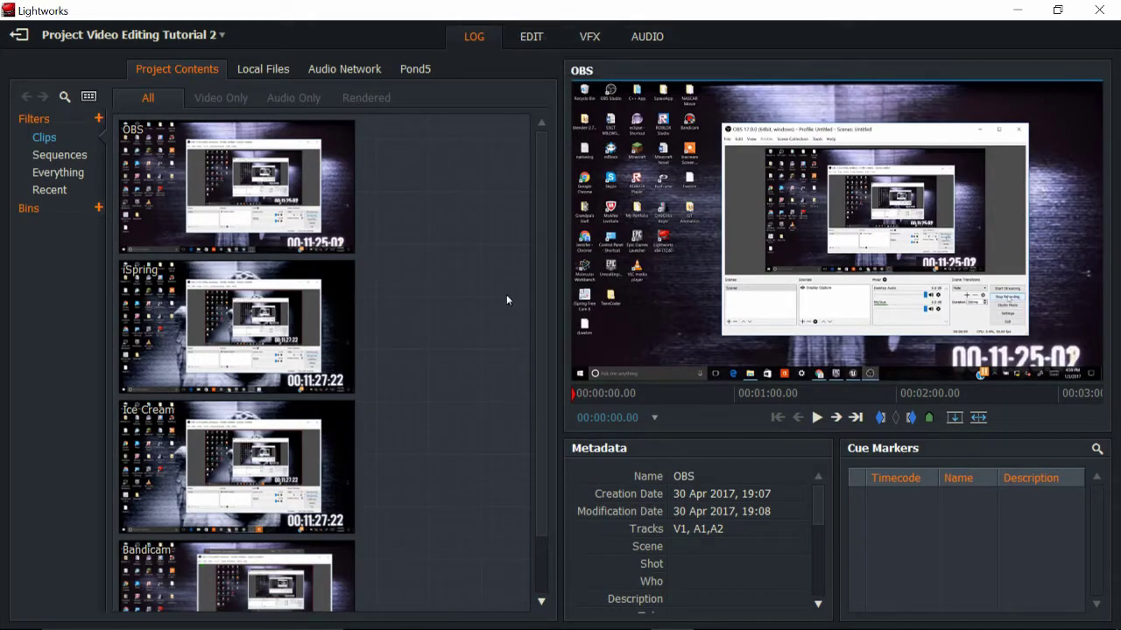
{"action": "scroll", "coordinate": [664, 573], "scroll_direction": "down", "scroll_amount": 5}
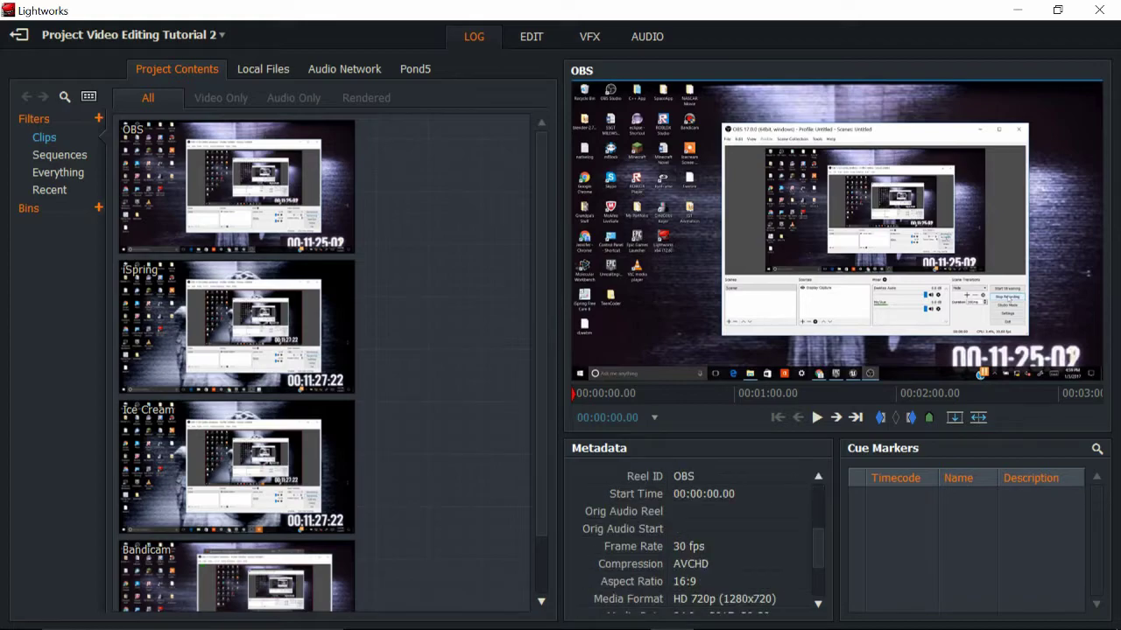
{"action": "scroll", "coordinate": [692, 543], "scroll_direction": "up", "scroll_amount": 5}
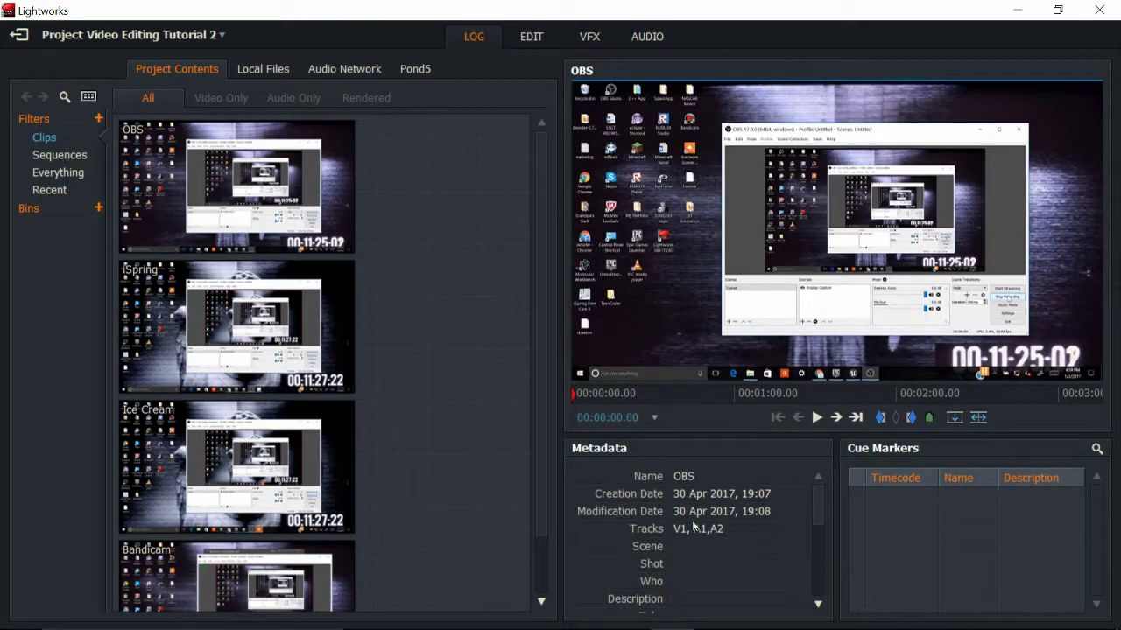
- Check the project's sequences and return to the list of imported clips
{"action": "left_click", "coordinate": [57, 155]}
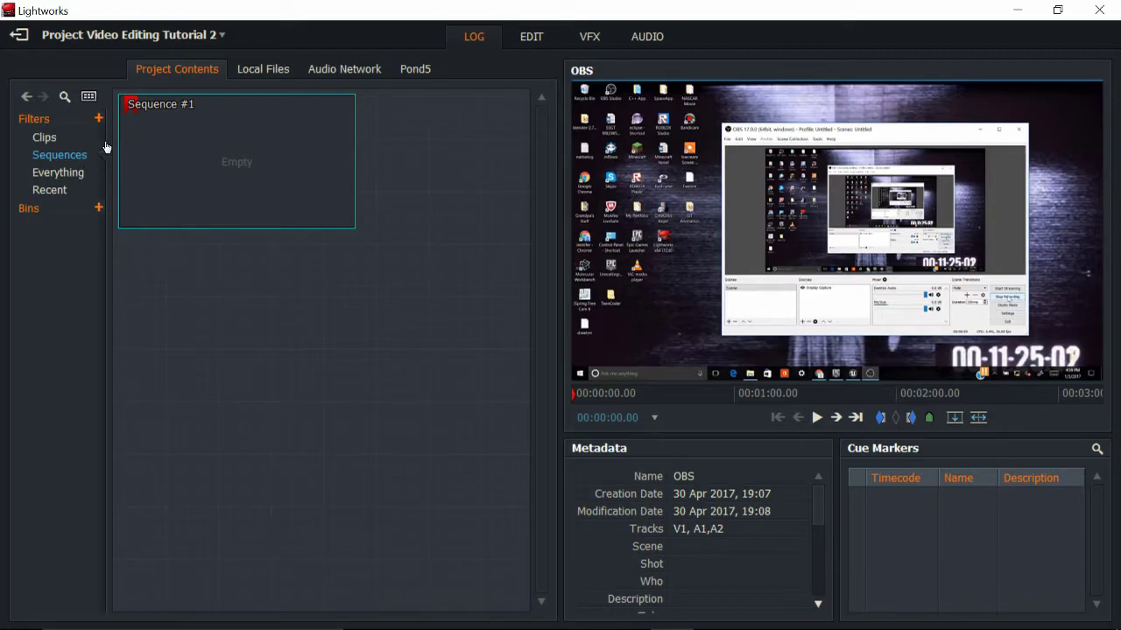
{"action": "left_click", "coordinate": [45, 138]}
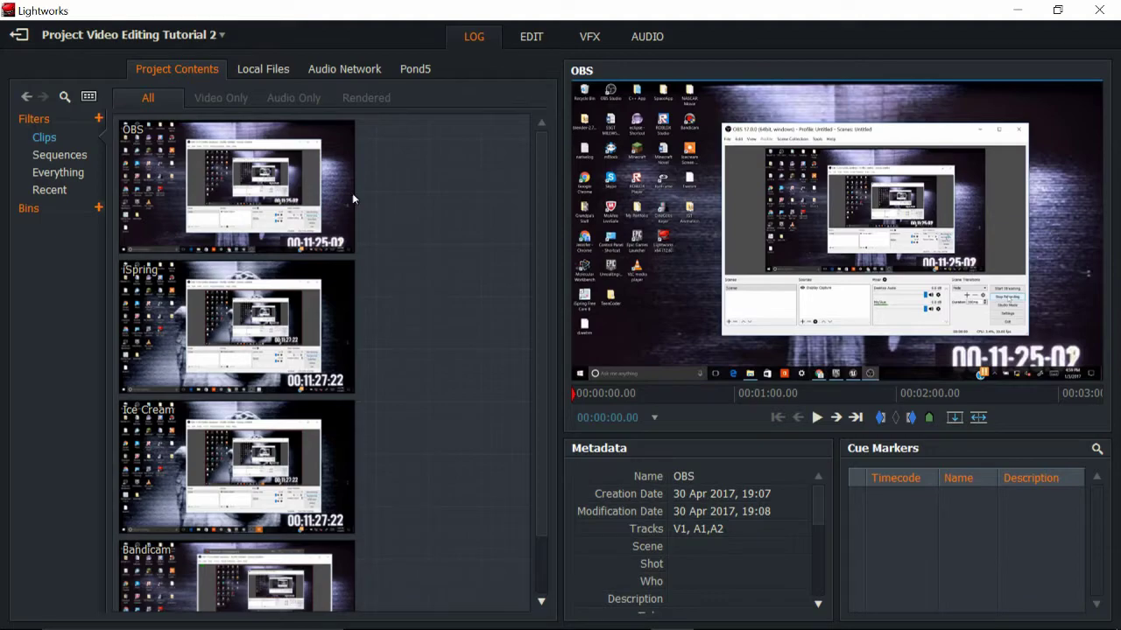
- Switch to the Edit workspace, enlarge the clip area and place the Bandicam clip at the start of the timeline
{"action": "left_click", "coordinate": [531, 40]}
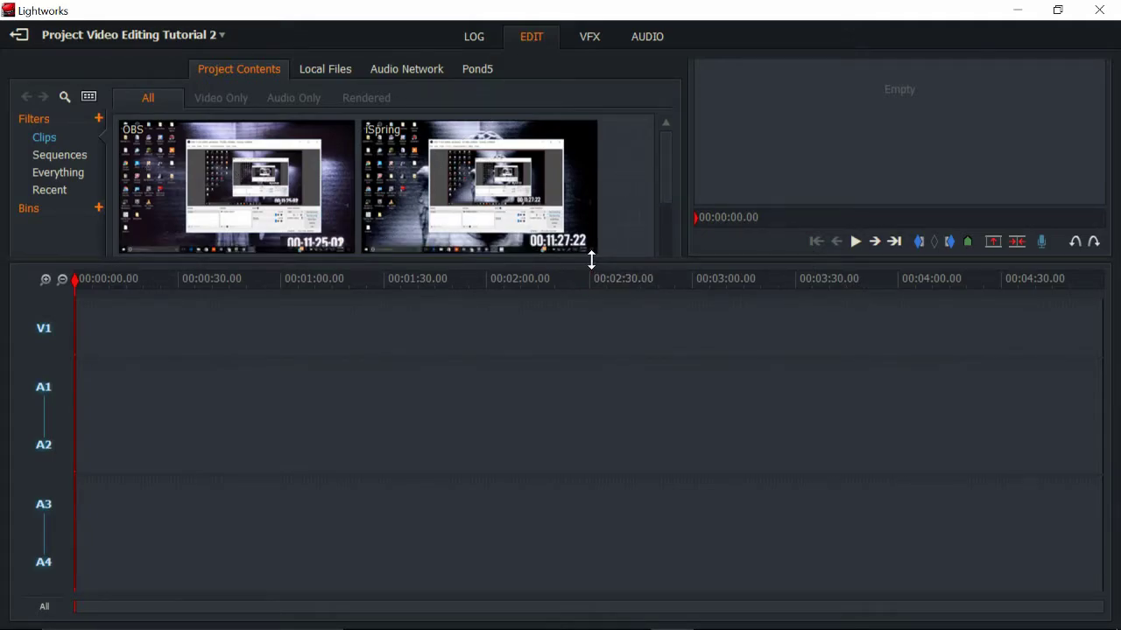
{"action": "left_click_drag", "start_coordinate": [591, 260], "coordinate": [590, 314]}
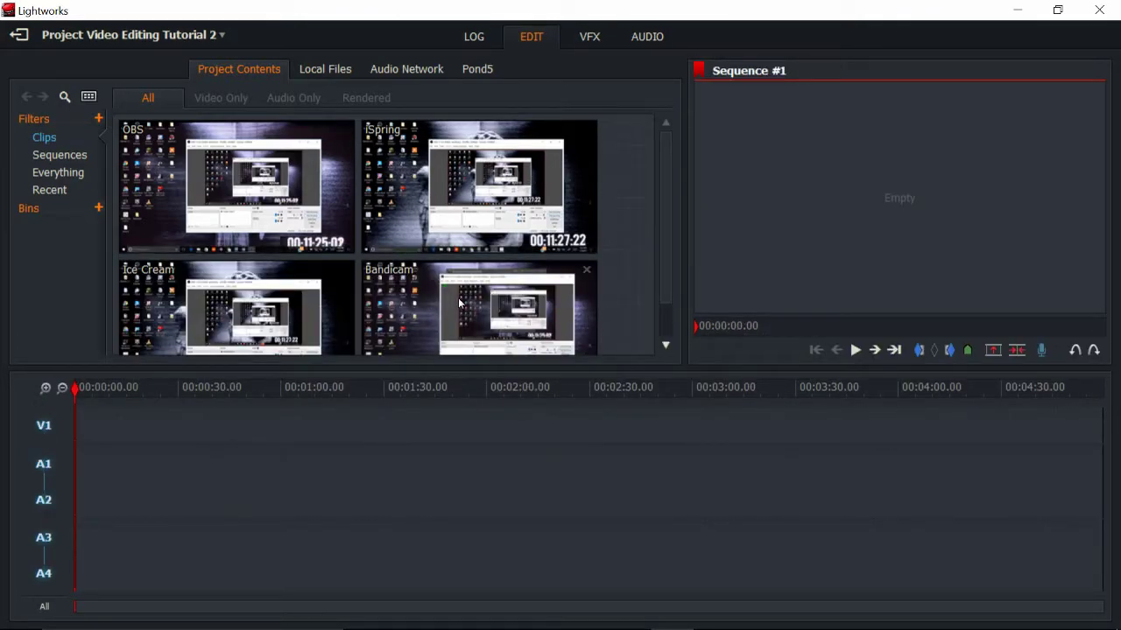
{"action": "left_click_drag", "start_coordinate": [443, 299], "coordinate": [85, 467]}
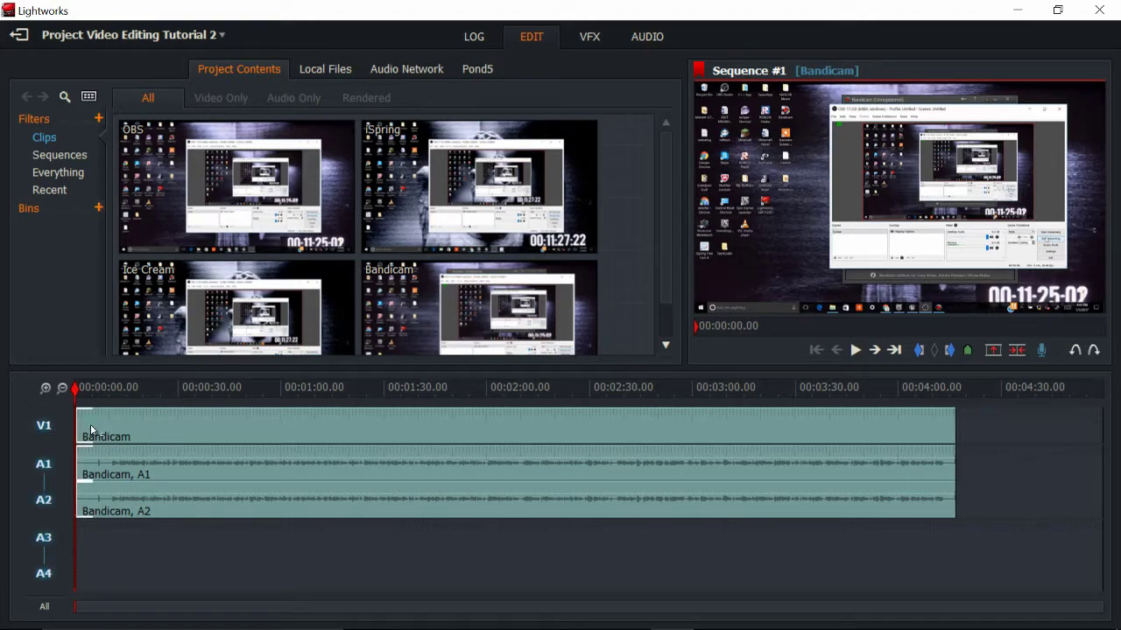
{"action": "mouse_move", "coordinate": [75, 392]}
{"action": "left_mouse_down"}
{"action": "mouse_move", "coordinate": [210, 394]}
{"action": "mouse_move", "coordinate": [73, 405]}
{"action": "left_mouse_up"}
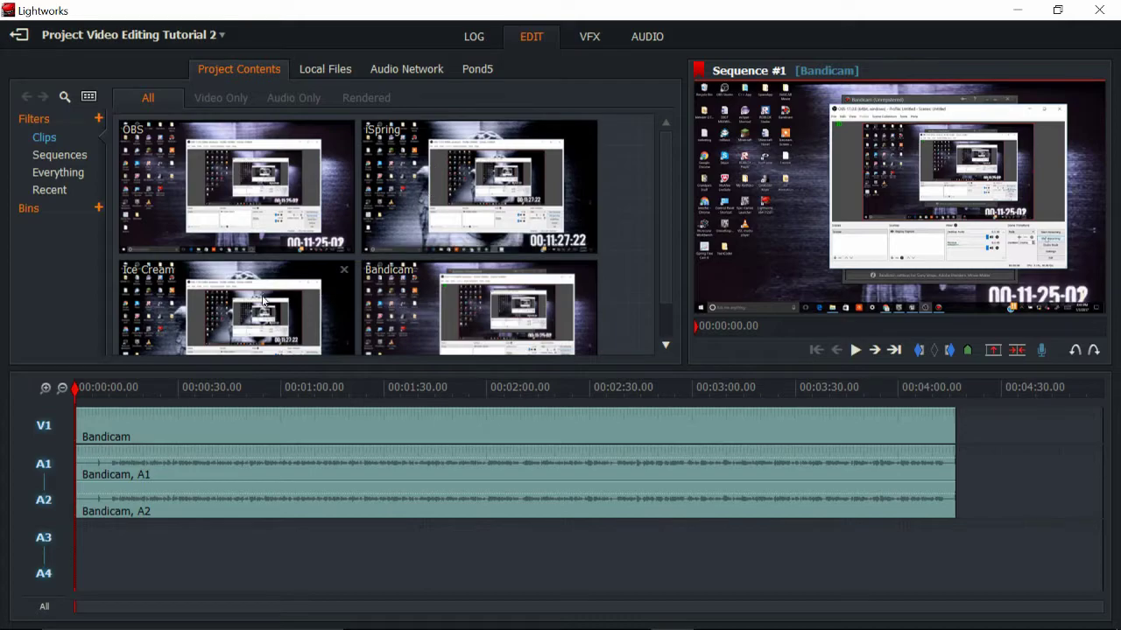
- Append the Ice Cream, iSpring and OBS clips in that order after the Bandicam clip on the timeline
{"action": "left_click_drag", "start_coordinate": [186, 313], "coordinate": [967, 455]}
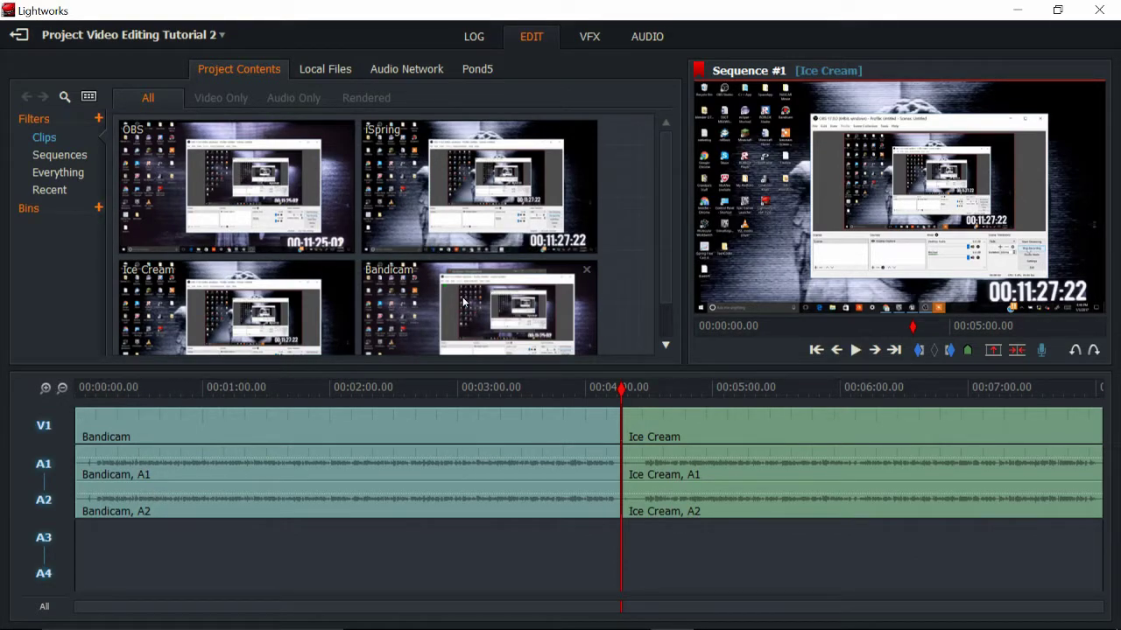
{"action": "left_click_drag", "start_coordinate": [473, 200], "coordinate": [1057, 481]}
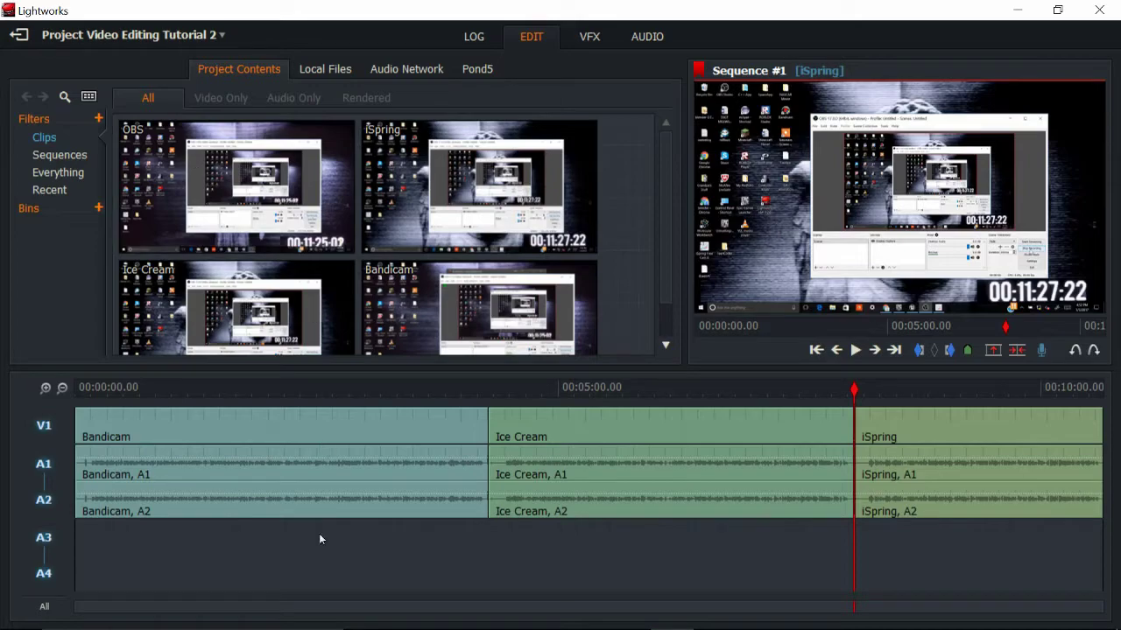
{"action": "left_click_drag", "start_coordinate": [247, 218], "coordinate": [1108, 449]}
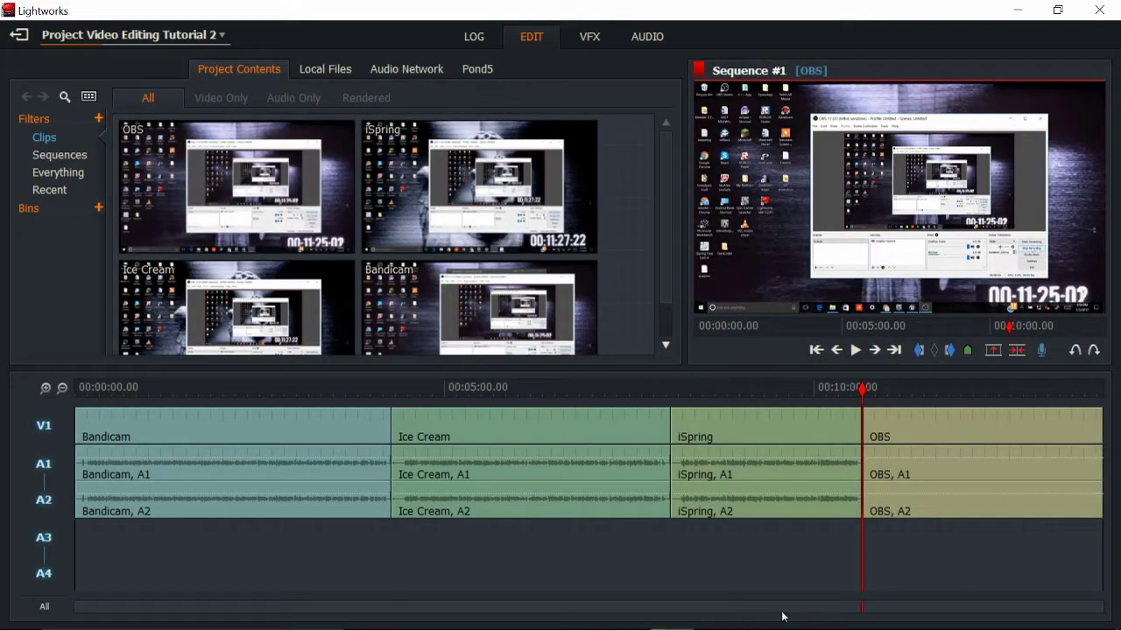
- Zoom in on the timeline and return the playhead to the start of the Bandicam clip
{"action": "left_click_drag", "start_coordinate": [909, 607], "coordinate": [788, 608]}
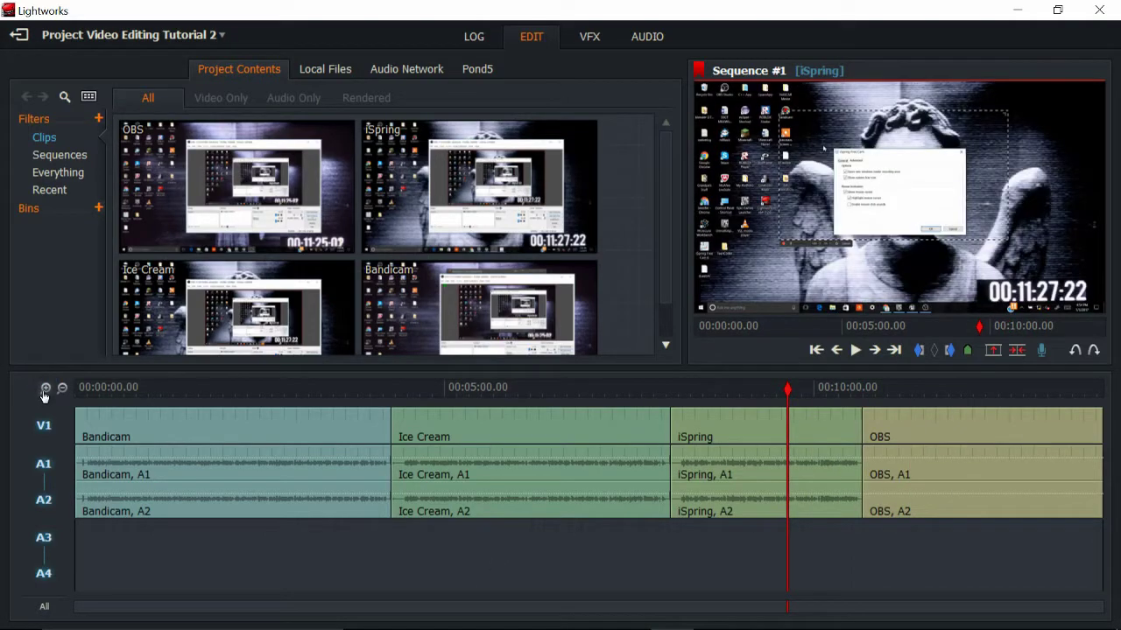
{"action": "left_click", "coordinate": [45, 389]}
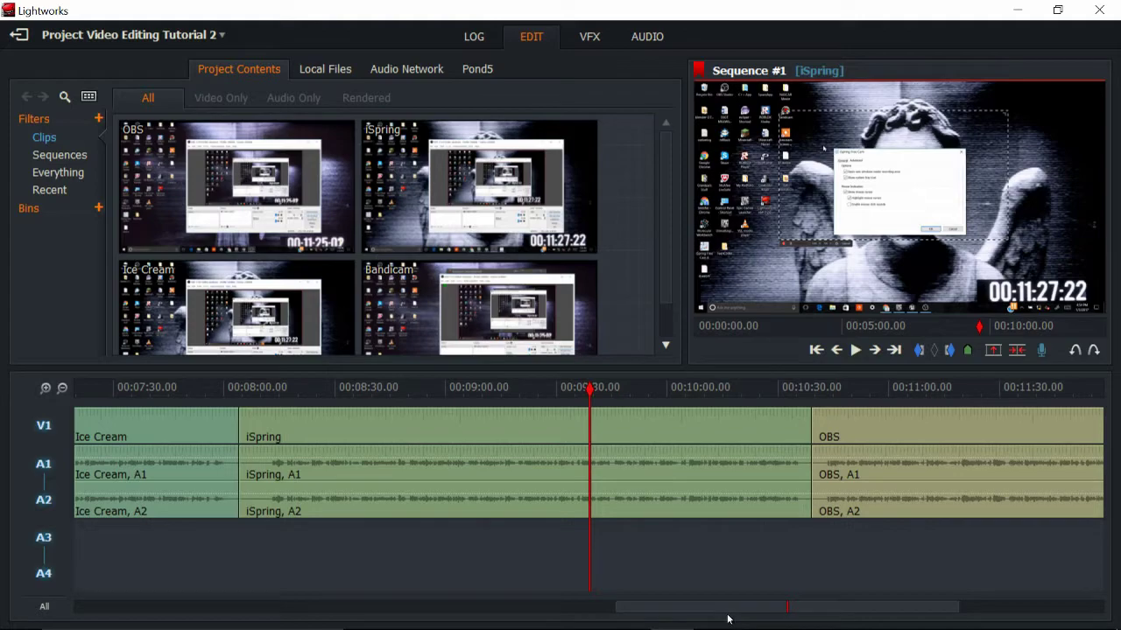
{"action": "left_click_drag", "start_coordinate": [734, 610], "coordinate": [17, 558]}
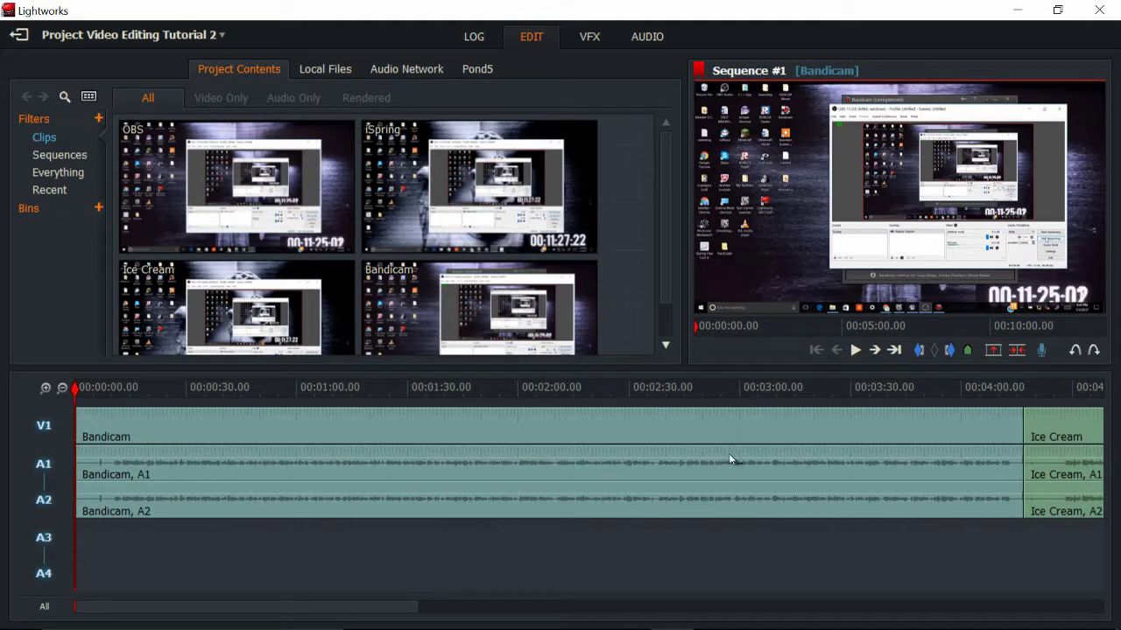
{"action": "left_click", "coordinate": [1022, 441]}
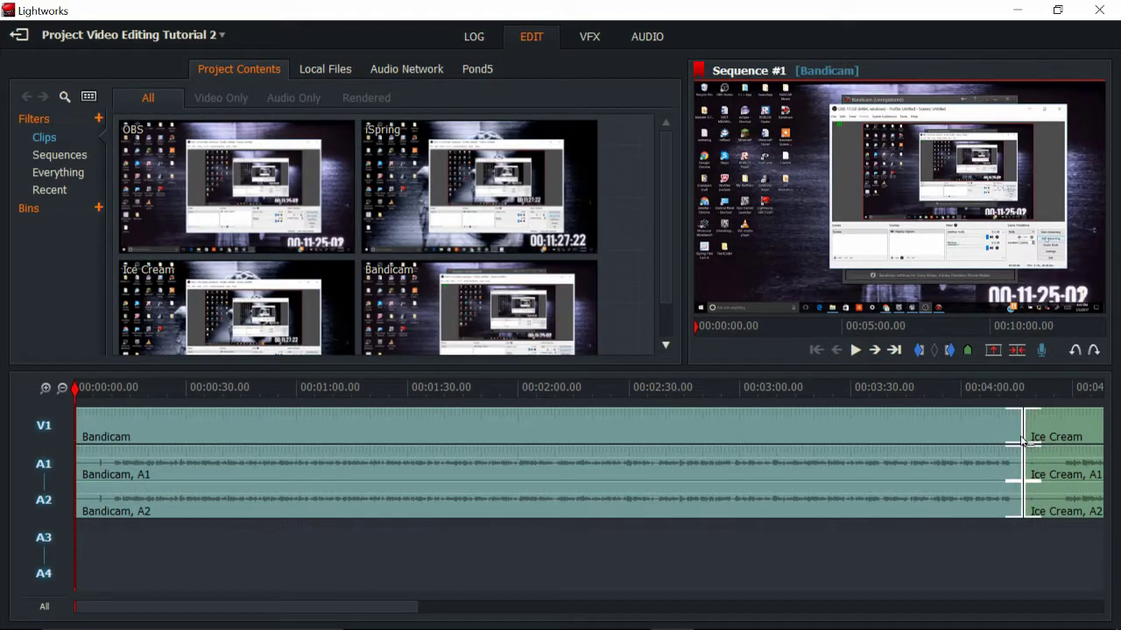
{"action": "left_click", "coordinate": [172, 419]}
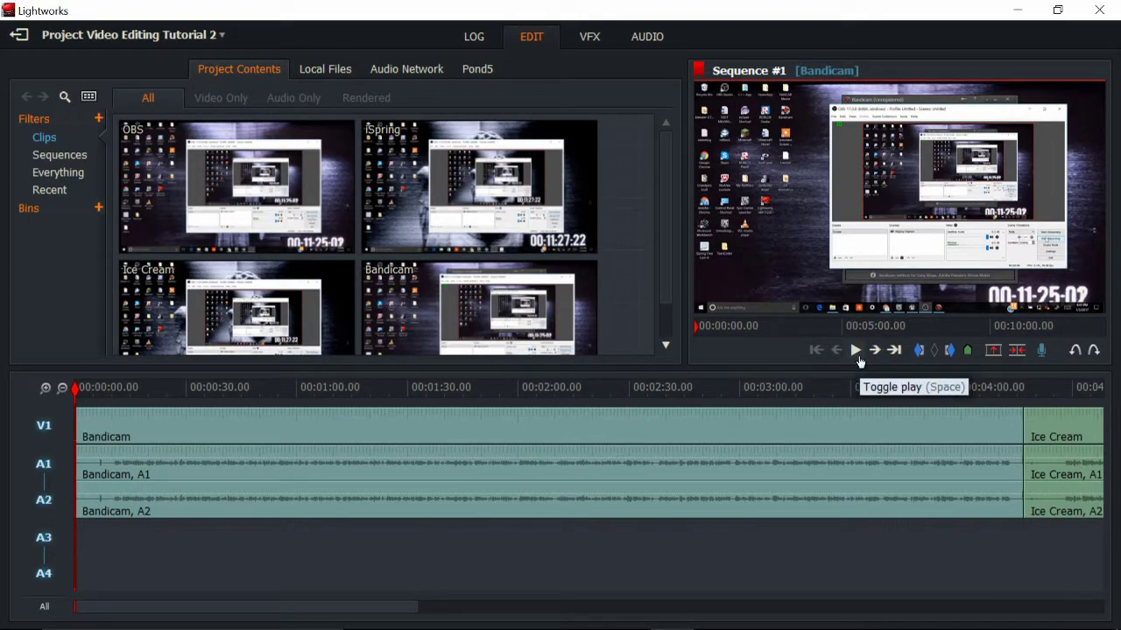
- Scrub the sequence to about 2:40, play it briefly and step forward through the frames with the sound muted
{"action": "left_click", "coordinate": [724, 328]}
{"action": "left_click_drag", "start_coordinate": [724, 333], "coordinate": [773, 329]}
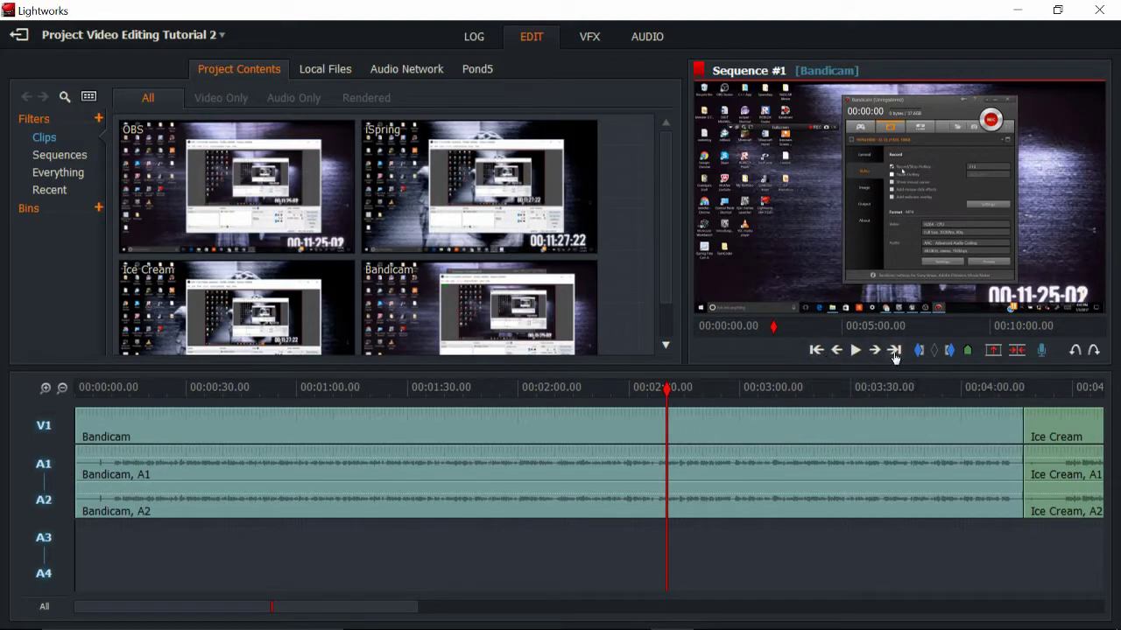
{"action": "left_click", "coordinate": [855, 351]}
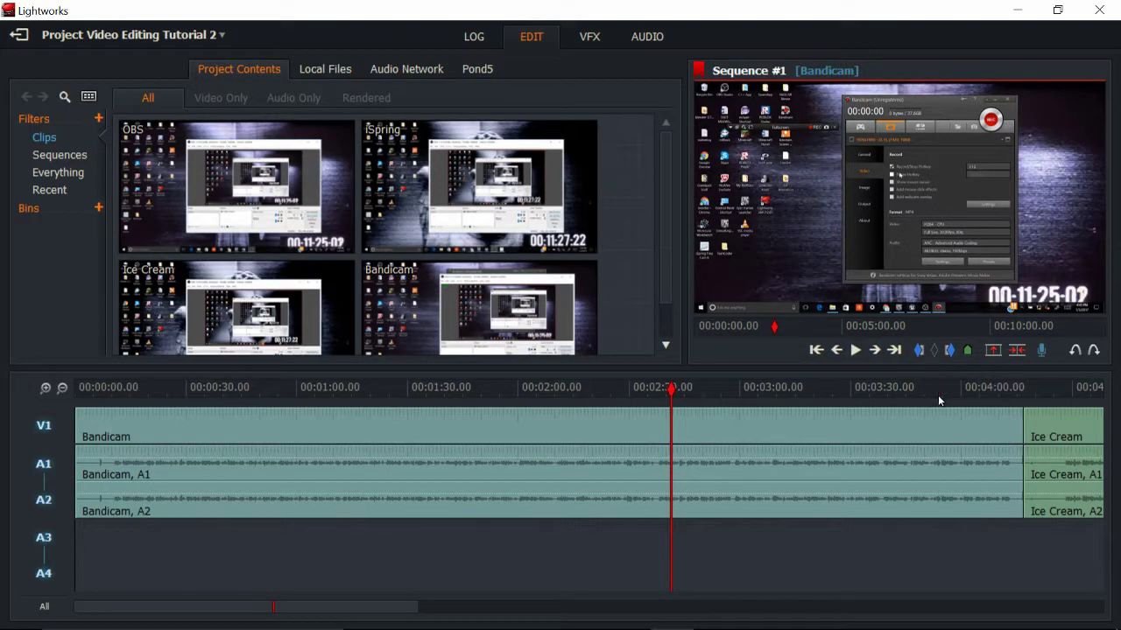
{"action": "key", "text": "XF86AudioMute"}
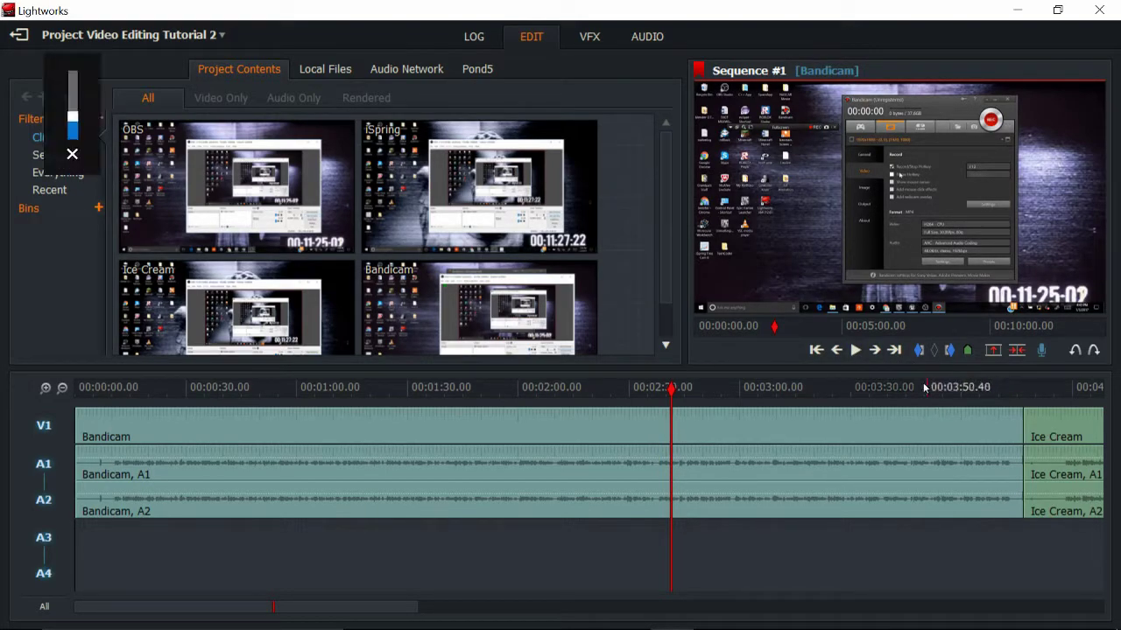
{"action": "left_click", "coordinate": [875, 351]}
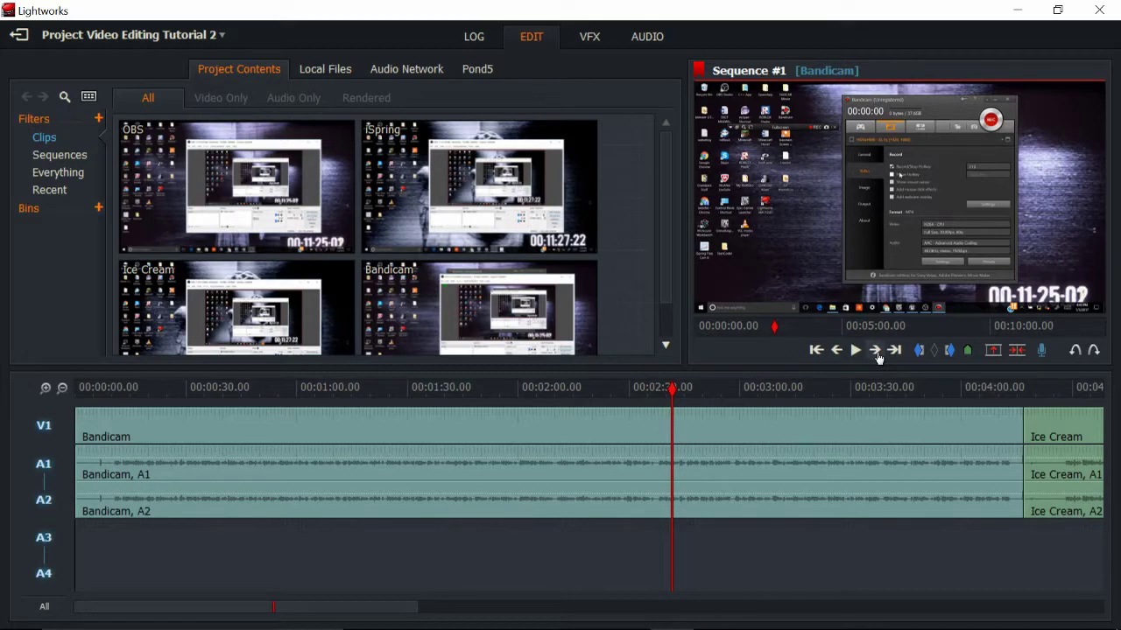
{"action": "left_click", "coordinate": [875, 351]}
{"action": "left_click", "coordinate": [876, 351]}
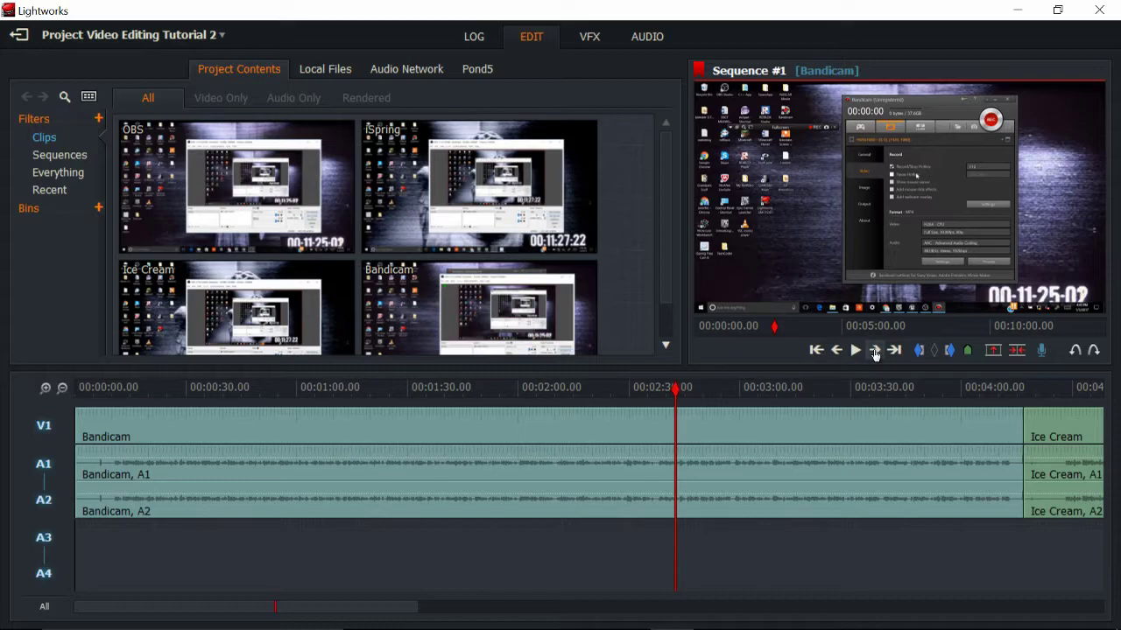
{"action": "left_click", "coordinate": [875, 351]}
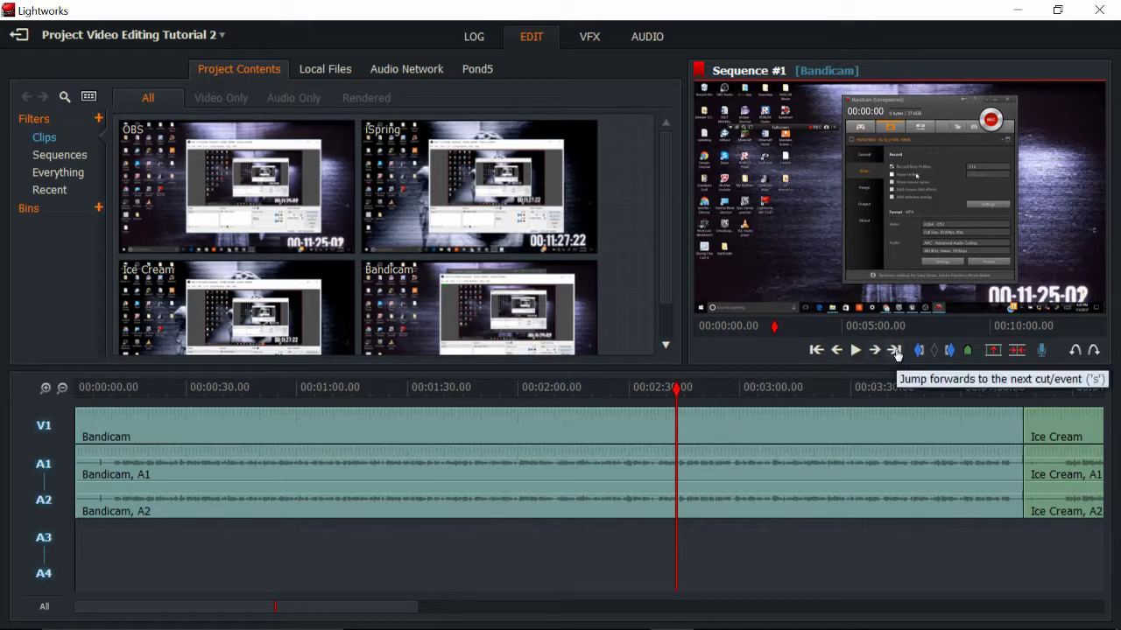
- Jump forwards and backwards between the cuts in the sequence, finishing at the start of the iSpring clip
{"action": "left_click", "coordinate": [896, 352]}
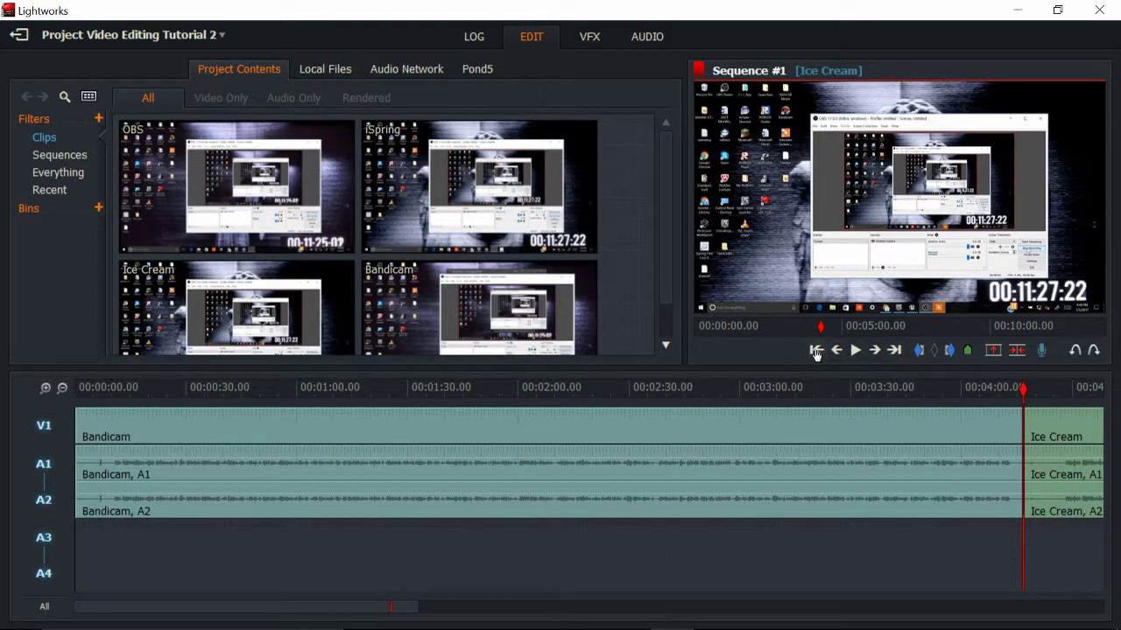
{"action": "left_click", "coordinate": [815, 351]}
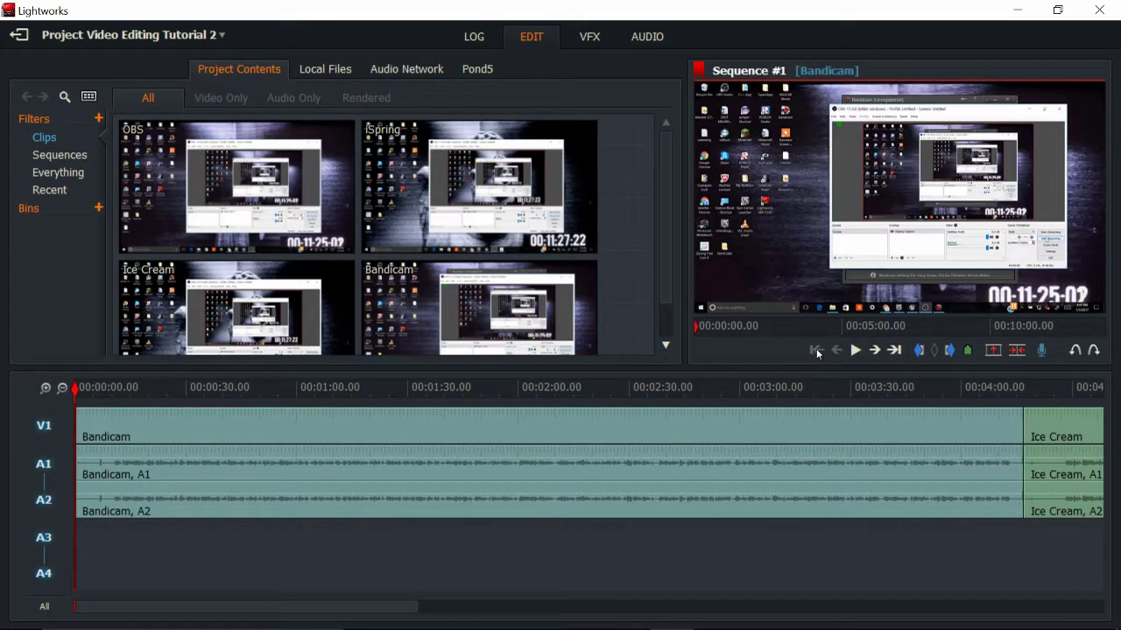
{"action": "left_click", "coordinate": [893, 351]}
{"action": "left_click", "coordinate": [892, 351]}
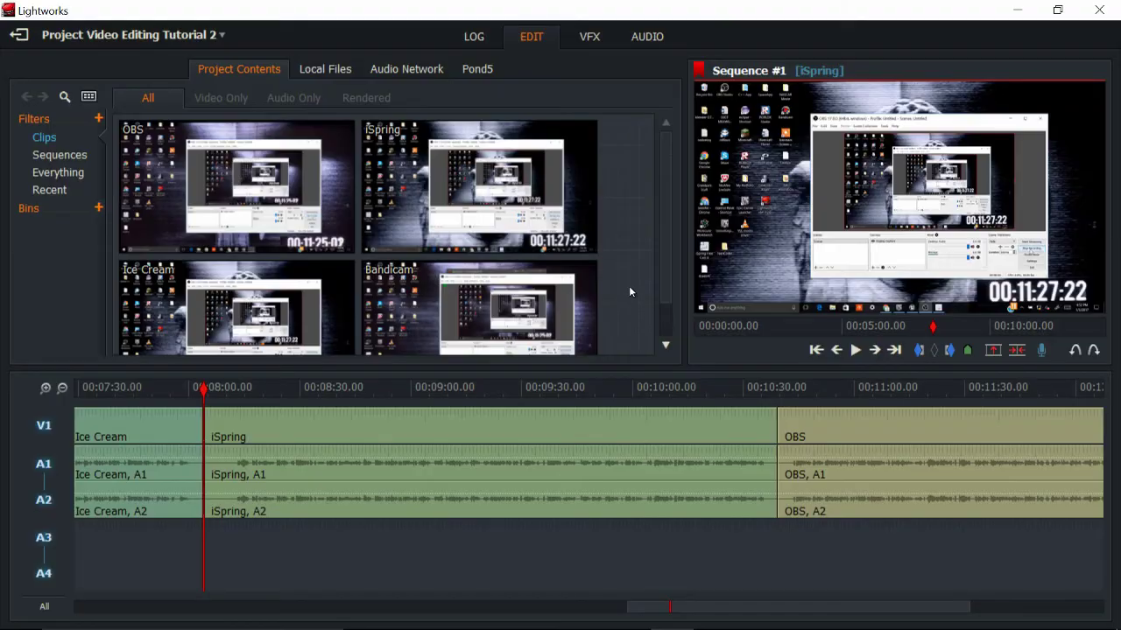
- Preview the opening seconds of the Bandicam clip from the beginning and return the playhead to the start
{"action": "mouse_move", "coordinate": [208, 397]}
{"action": "left_click_drag", "start_coordinate": [208, 397], "coordinate": [74, 393]}
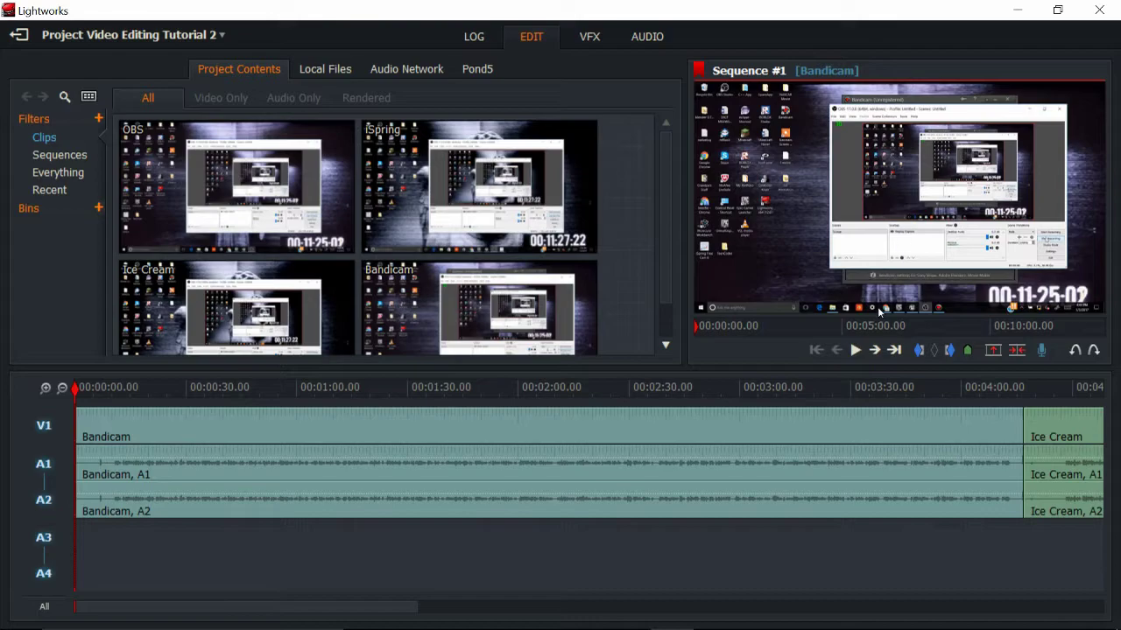
{"action": "left_click", "coordinate": [856, 350]}
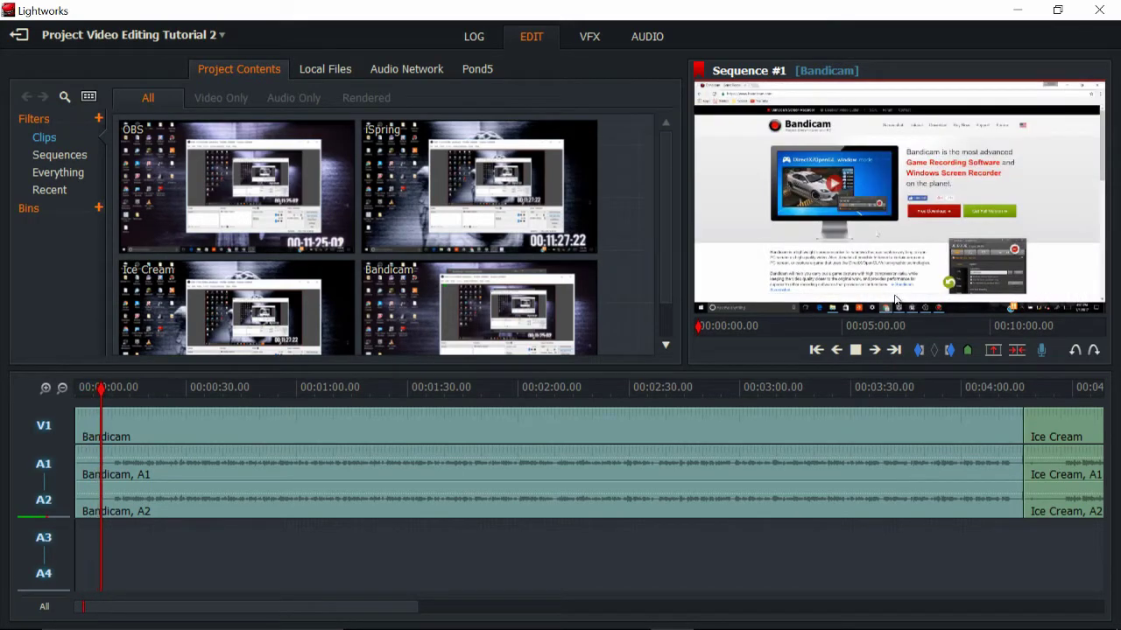
{"action": "left_click", "coordinate": [856, 350]}
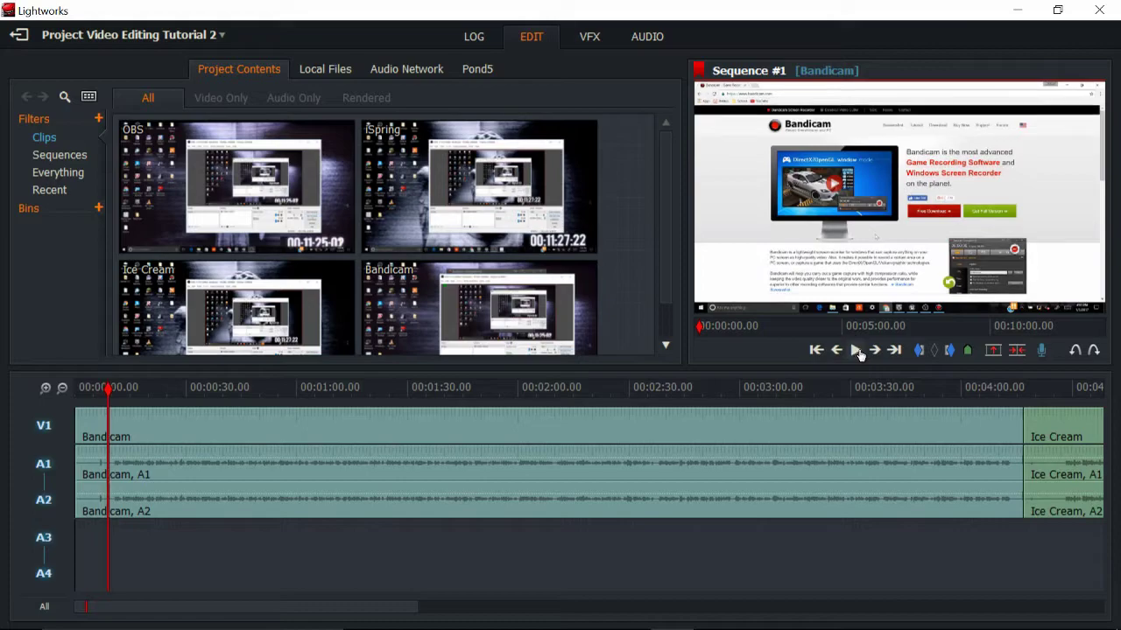
{"action": "key", "text": "XF86AudioLowerVolume"}
{"action": "left_click_drag", "start_coordinate": [111, 397], "coordinate": [75, 399]}
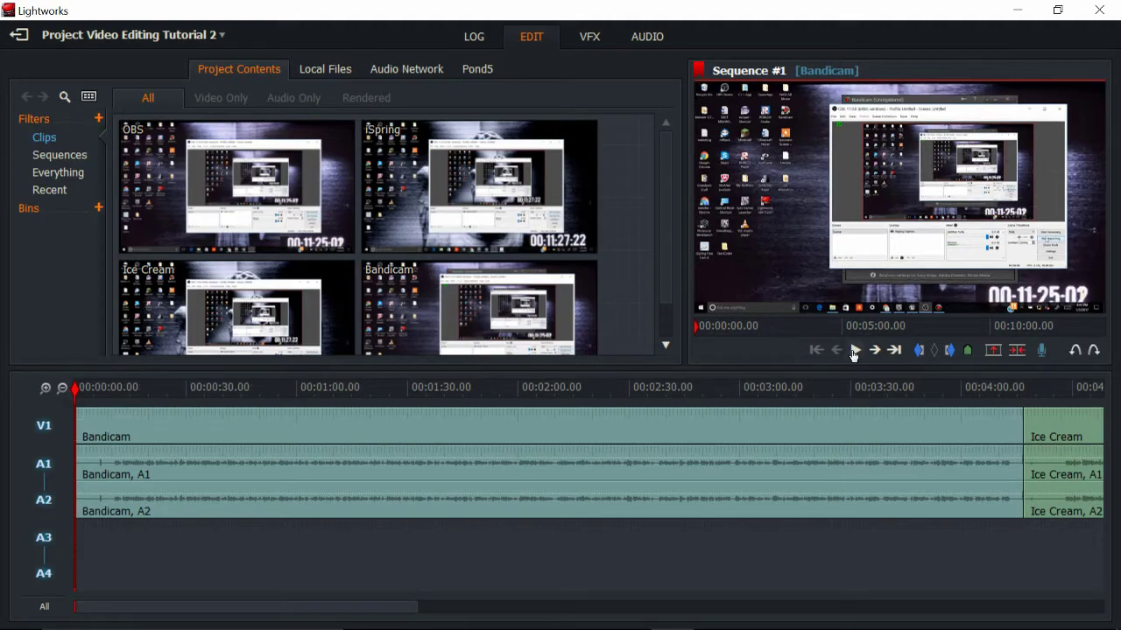
{"action": "left_click", "coordinate": [119, 392]}
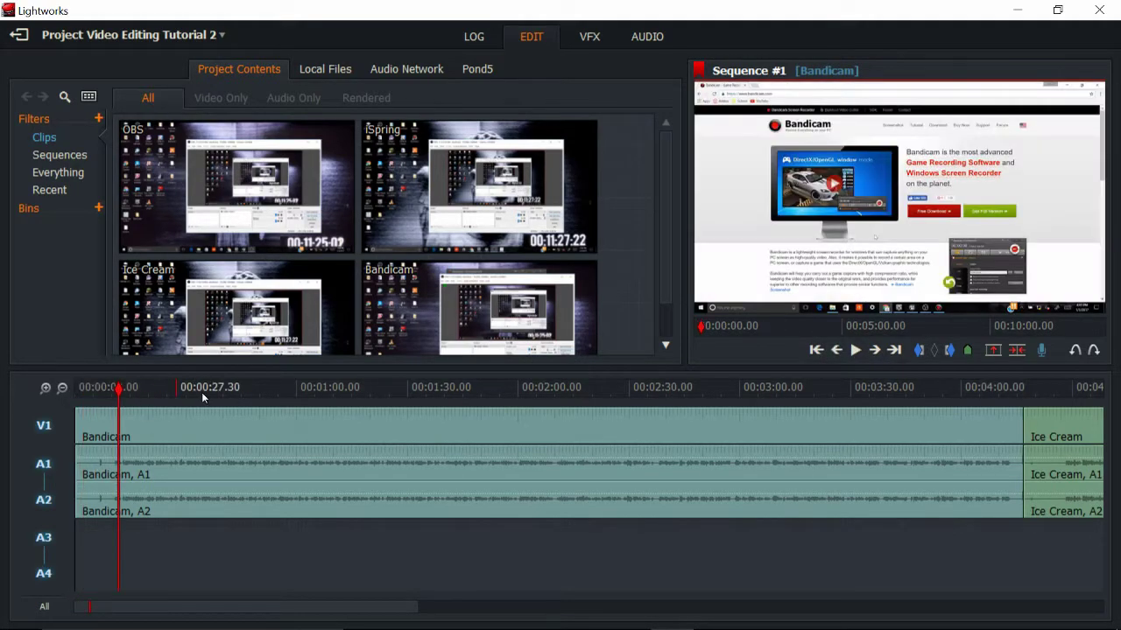
{"action": "left_click", "coordinate": [815, 350]}
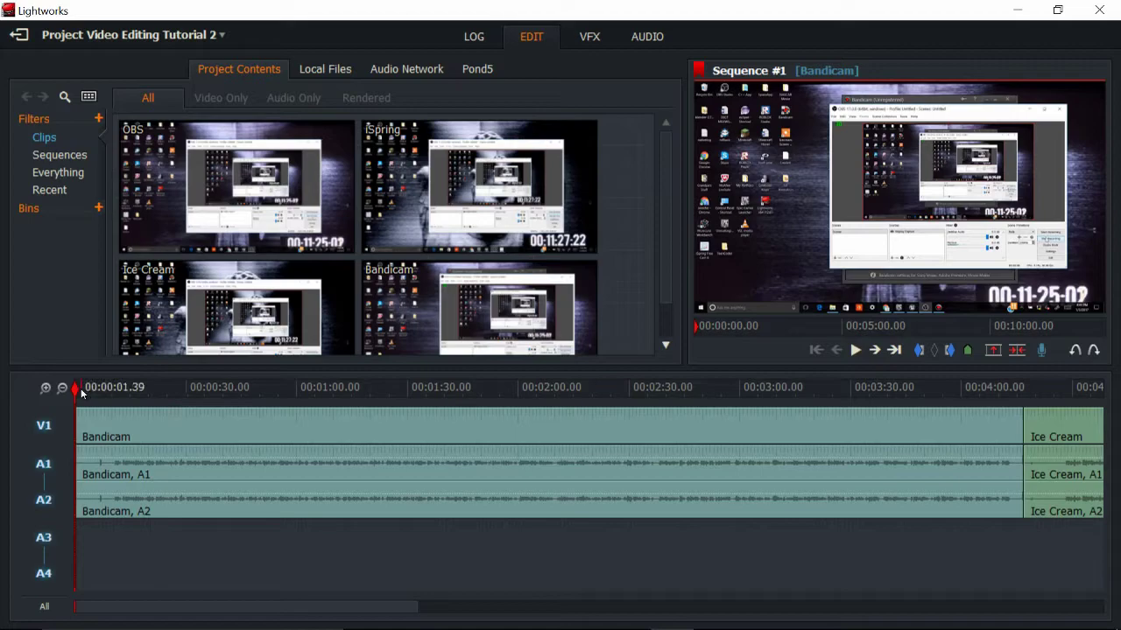
- Set an in mark at the start of the Bandicam clip and an out mark at about 7 seconds
{"action": "left_click", "coordinate": [920, 351]}
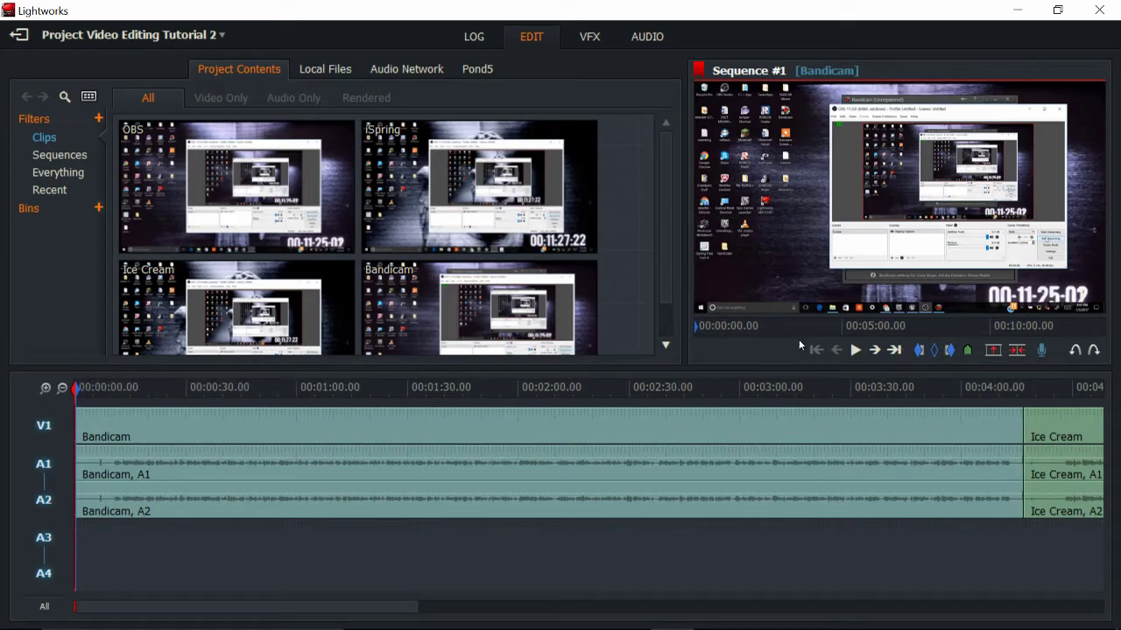
{"action": "left_click", "coordinate": [83, 395]}
{"action": "mouse_move", "coordinate": [83, 395]}
{"action": "left_mouse_down"}
{"action": "mouse_move", "coordinate": [111, 395]}
{"action": "mouse_move", "coordinate": [101, 395]}
{"action": "left_mouse_up"}
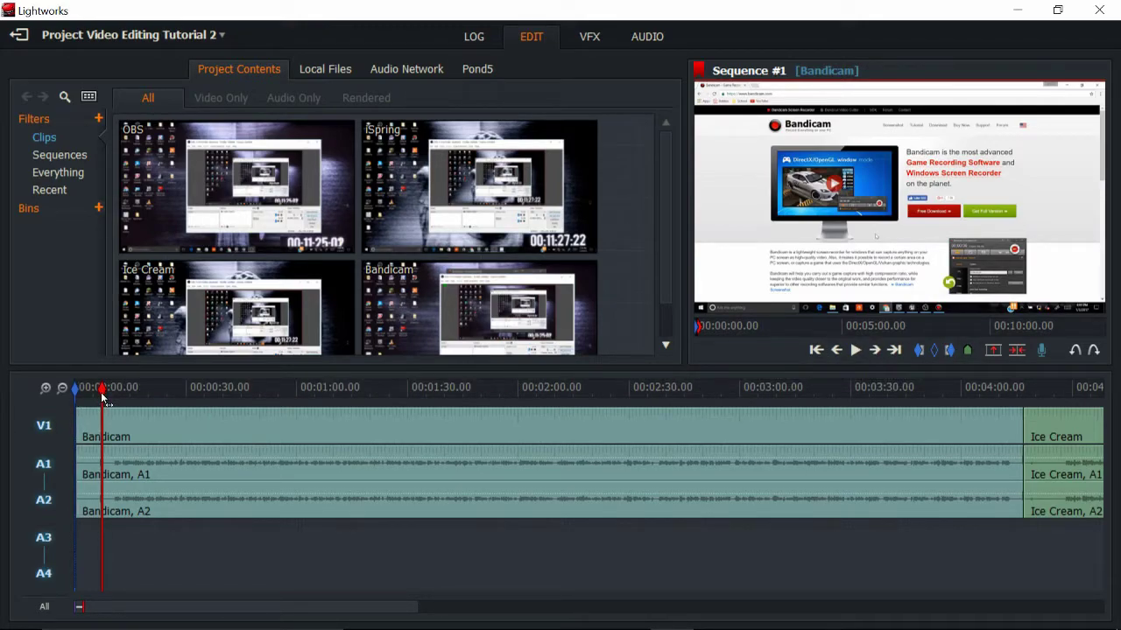
{"action": "left_click", "coordinate": [951, 352]}
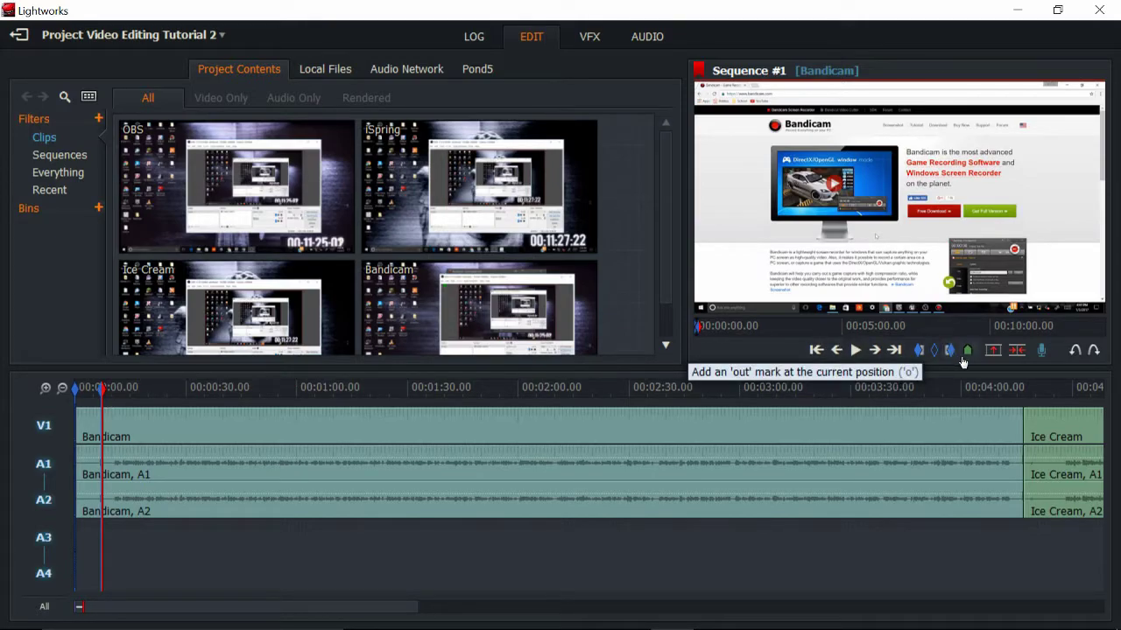
- Delete the marked opening section of the Bandicam clip and close the gap on the timeline
{"action": "left_click", "coordinate": [140, 390]}
{"action": "left_click_drag", "start_coordinate": [140, 397], "coordinate": [136, 394]}
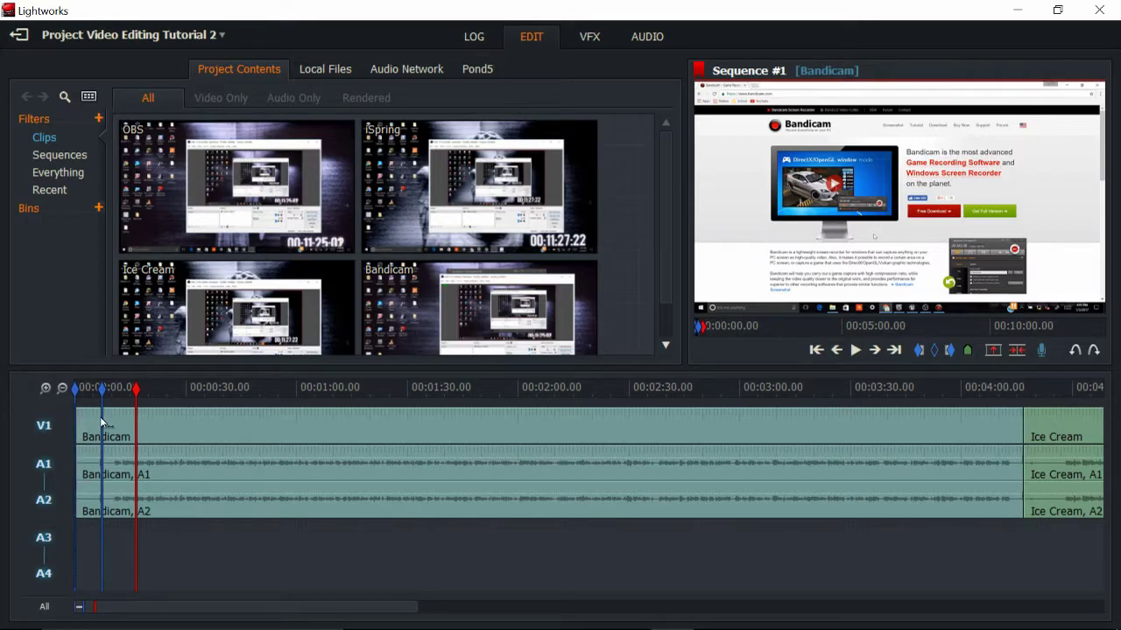
{"action": "left_click", "coordinate": [1017, 350]}
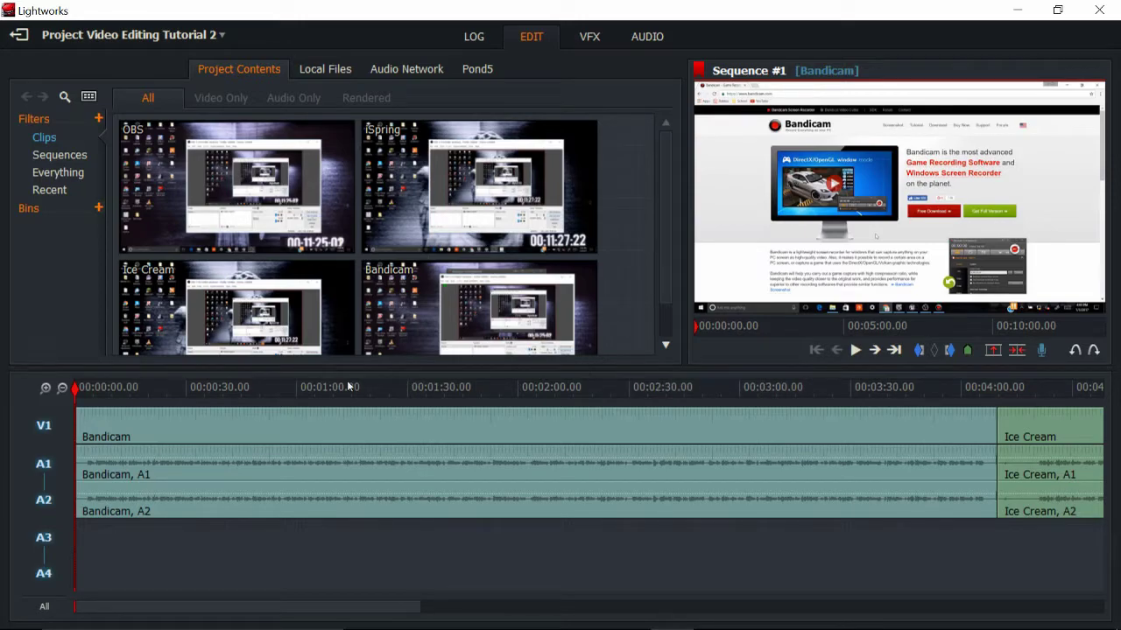
- Scrub the playhead into the Ice Cream clip and back to about 3:06 in the Bandicam clip to examine the footage
{"action": "left_click_drag", "start_coordinate": [76, 393], "coordinate": [1025, 411]}
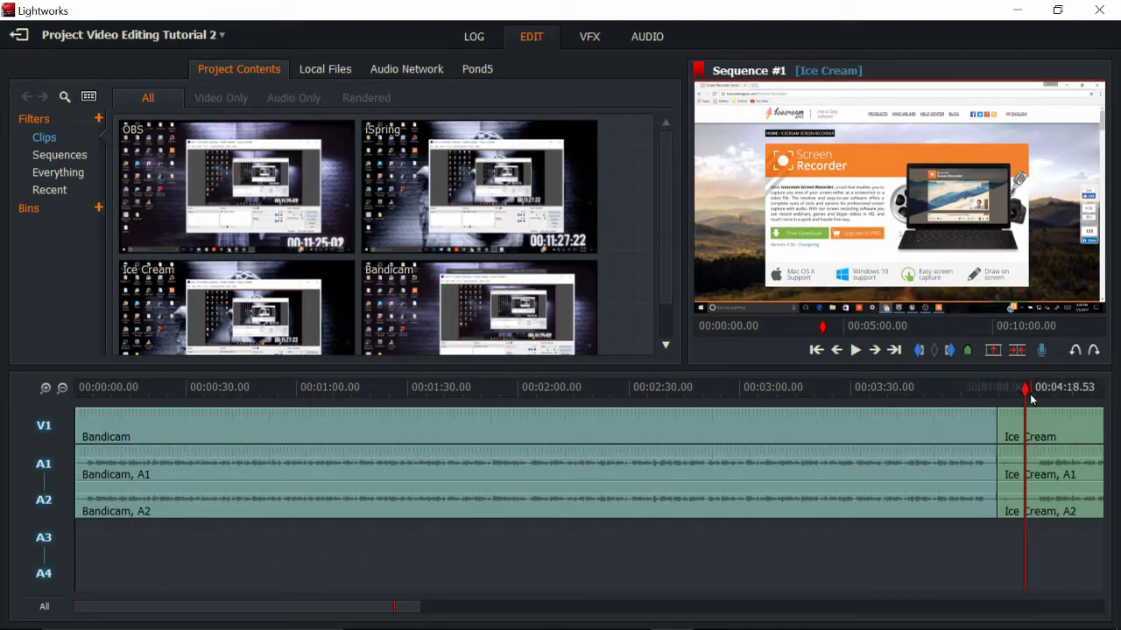
{"action": "left_click", "coordinate": [999, 391]}
{"action": "left_click_drag", "start_coordinate": [1000, 400], "coordinate": [882, 395]}
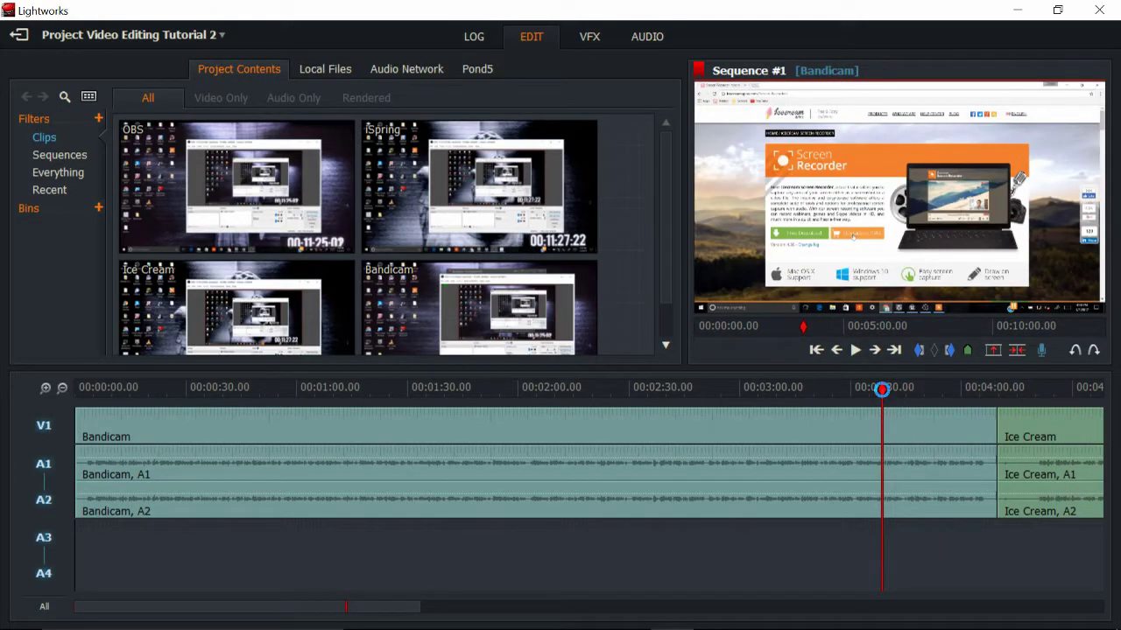
{"action": "left_click", "coordinate": [763, 388]}
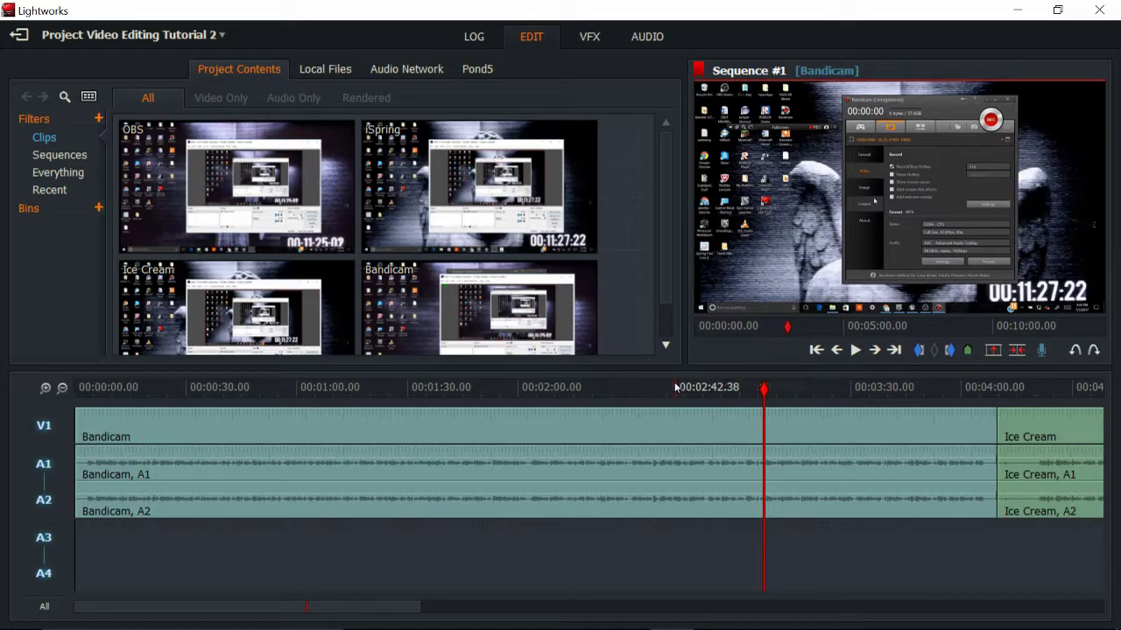
- Lower the audio level of both Bandicam audio tracks, and raise it to slightly above the starting level
{"action": "left_click", "coordinate": [644, 40]}
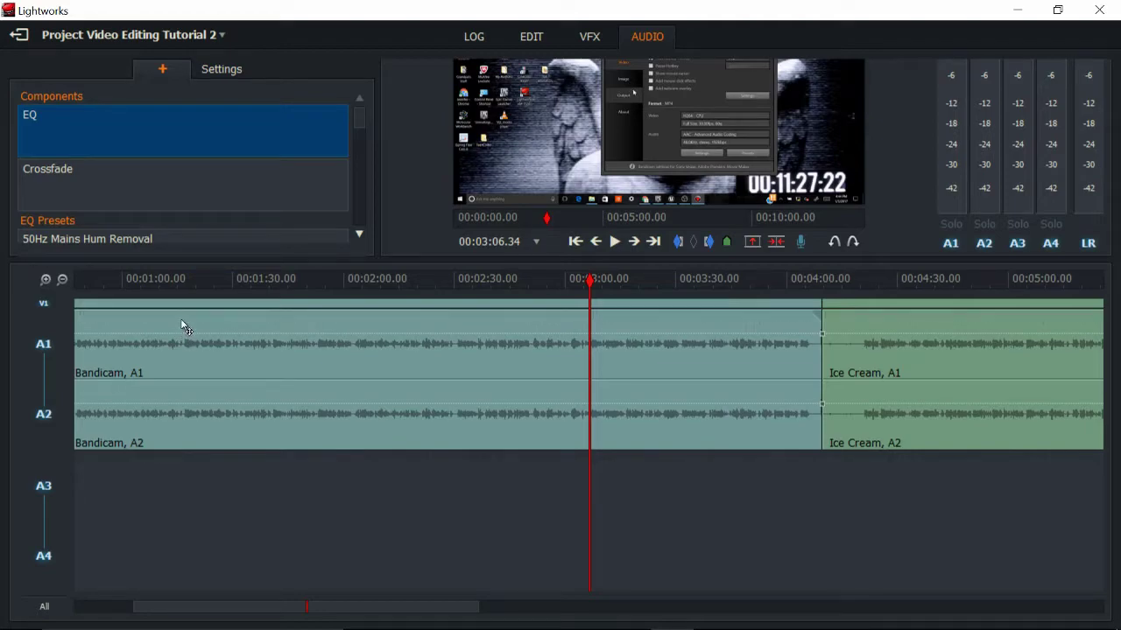
{"action": "left_click_drag", "start_coordinate": [290, 338], "coordinate": [298, 410]}
{"action": "left_click_drag", "start_coordinate": [302, 410], "coordinate": [303, 410]}
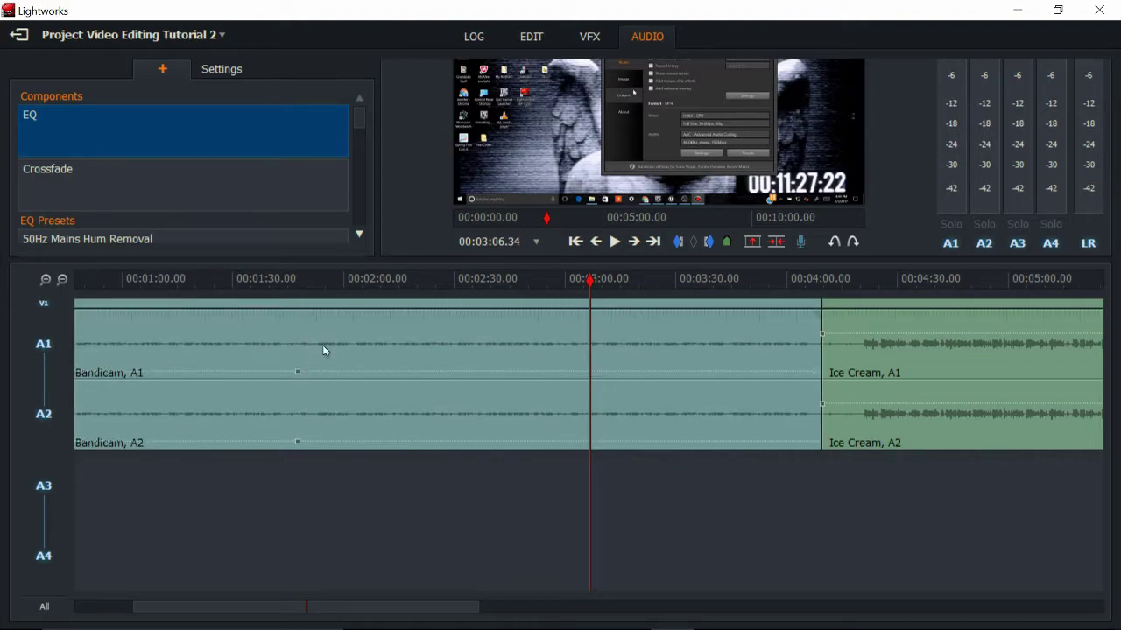
{"action": "left_click_drag", "start_coordinate": [299, 374], "coordinate": [320, 301]}
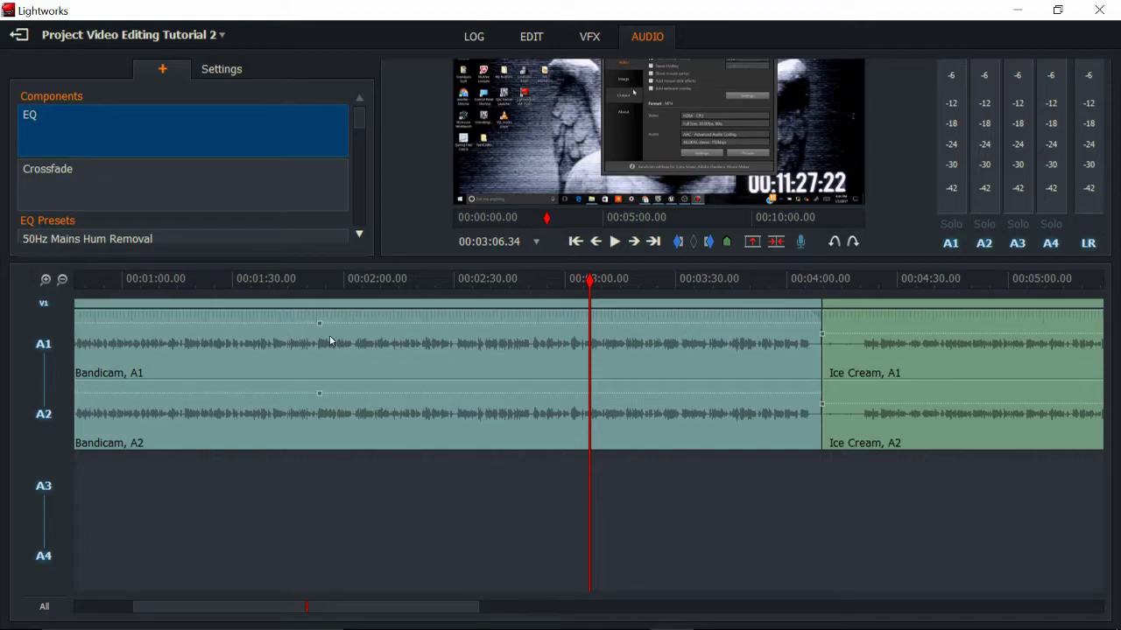
- Return the playhead to the sequence start and add short audio fades at the beginning and end of the Bandicam clip
{"action": "left_click", "coordinate": [46, 346]}
{"action": "left_click", "coordinate": [575, 242]}
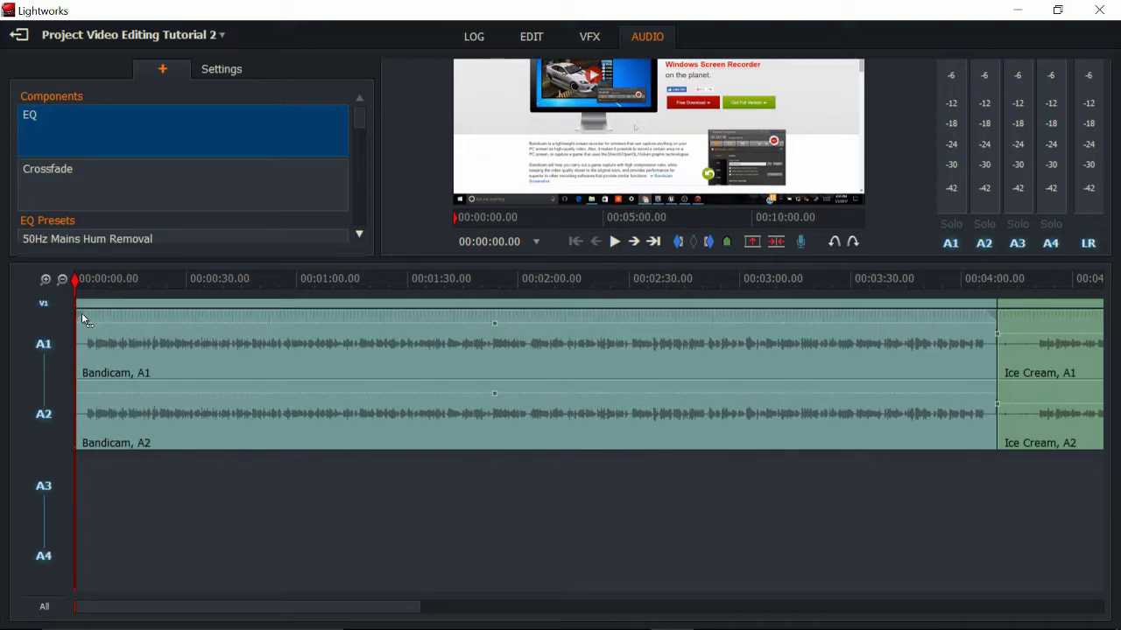
{"action": "mouse_move", "coordinate": [81, 312]}
{"action": "left_mouse_down"}
{"action": "mouse_move", "coordinate": [99, 320]}
{"action": "mouse_move", "coordinate": [88, 323]}
{"action": "left_mouse_up"}
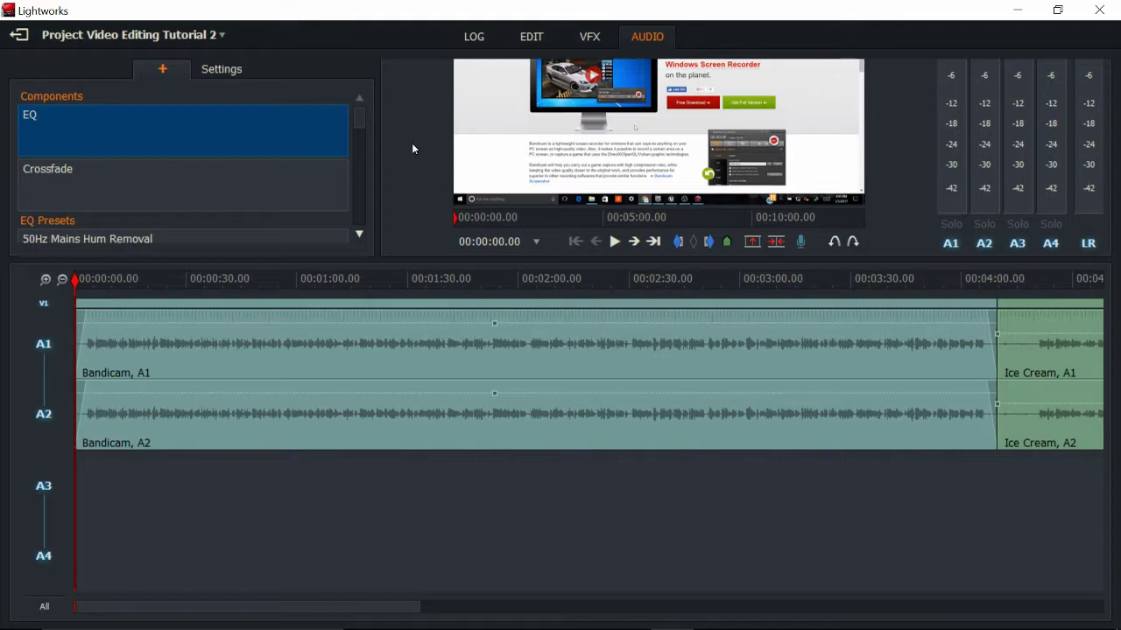
{"action": "mouse_move", "coordinate": [671, 613]}
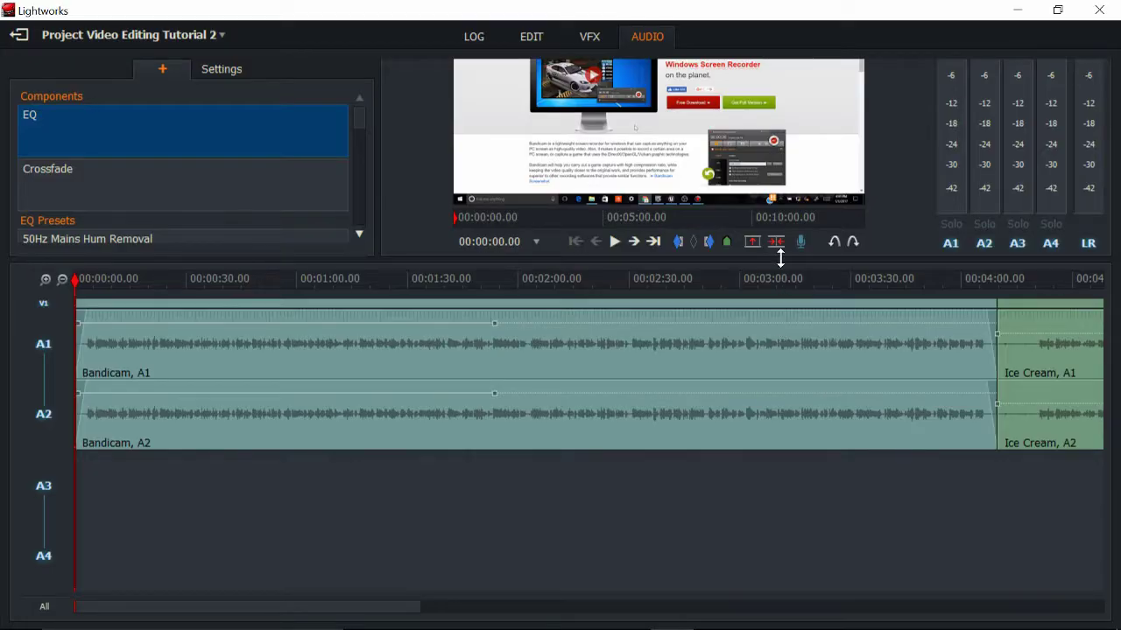
- Switch to the visual effects workspace and show the available effects in the Text category
{"action": "left_click", "coordinate": [600, 44]}
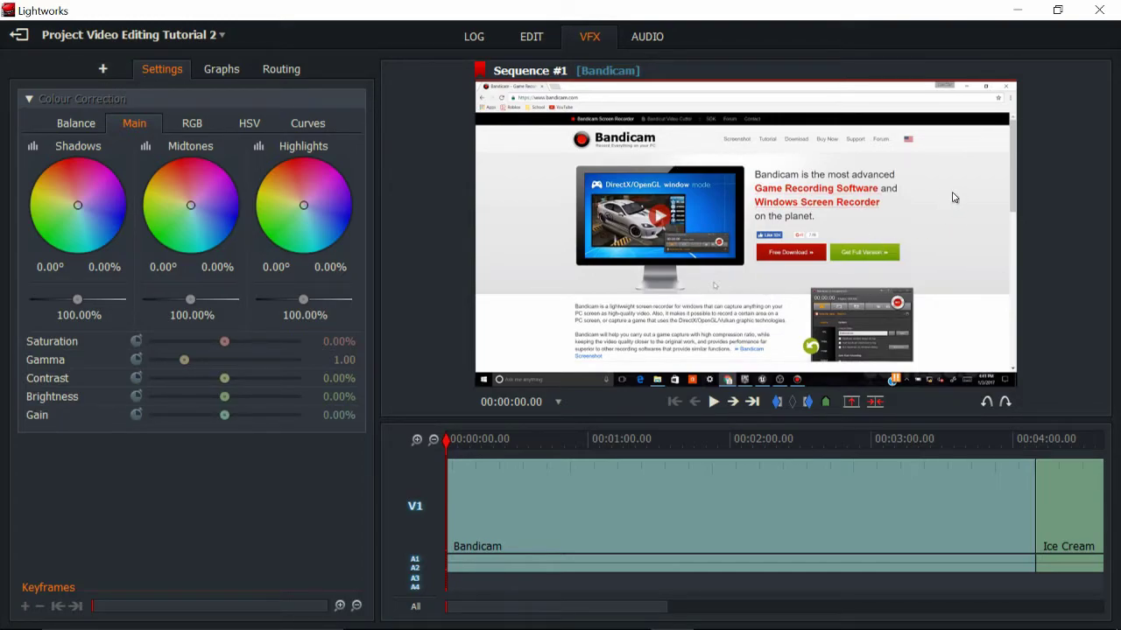
{"action": "left_click", "coordinate": [119, 73]}
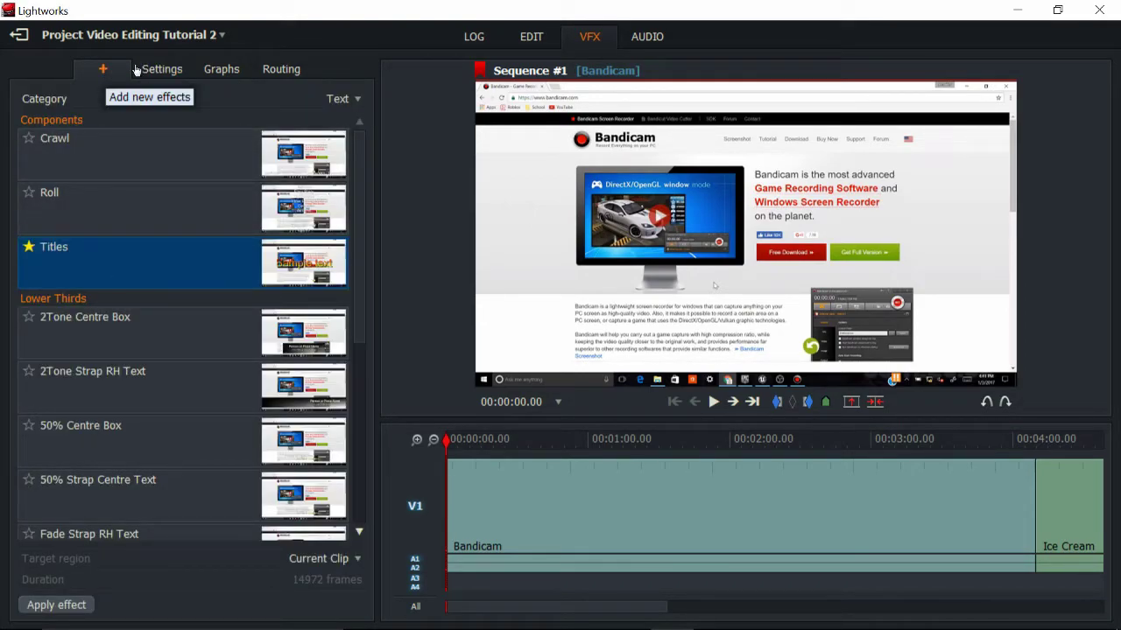
{"action": "left_click", "coordinate": [340, 99]}
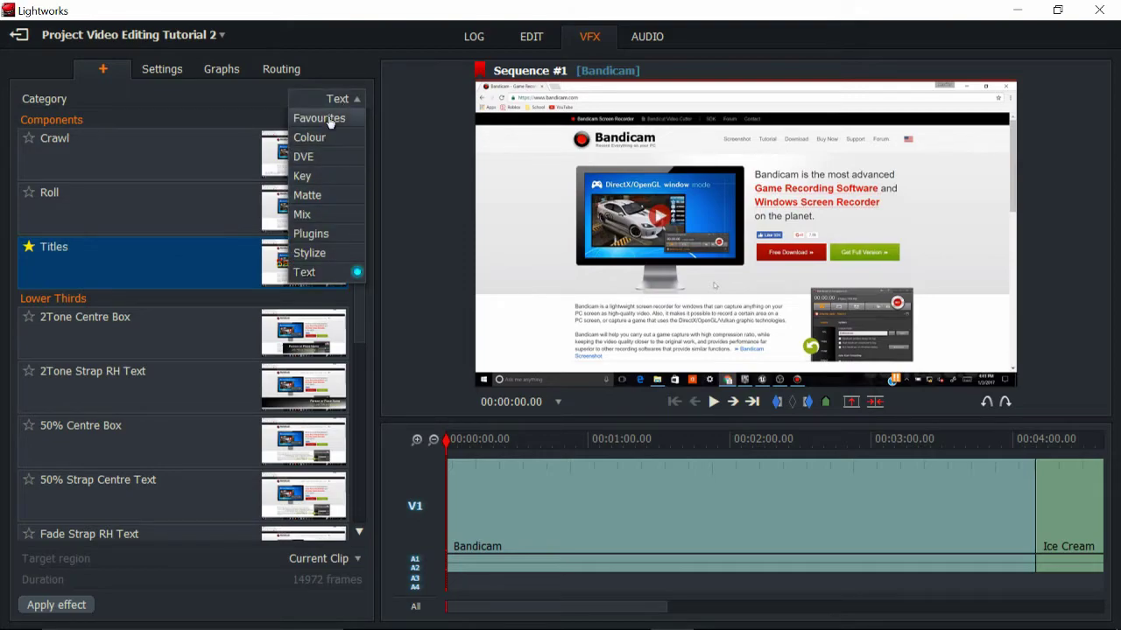
{"action": "left_click", "coordinate": [331, 272]}
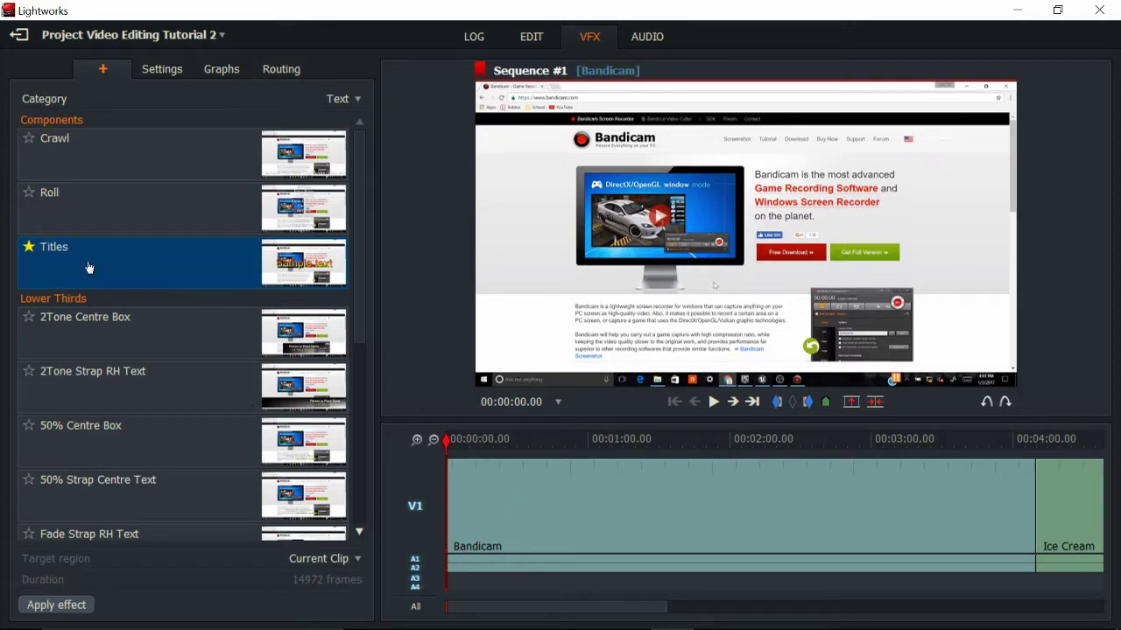
- Apply the Titles effect to the whole Bandicam clip and undo it
{"action": "left_click_drag", "start_coordinate": [77, 267], "coordinate": [489, 506]}
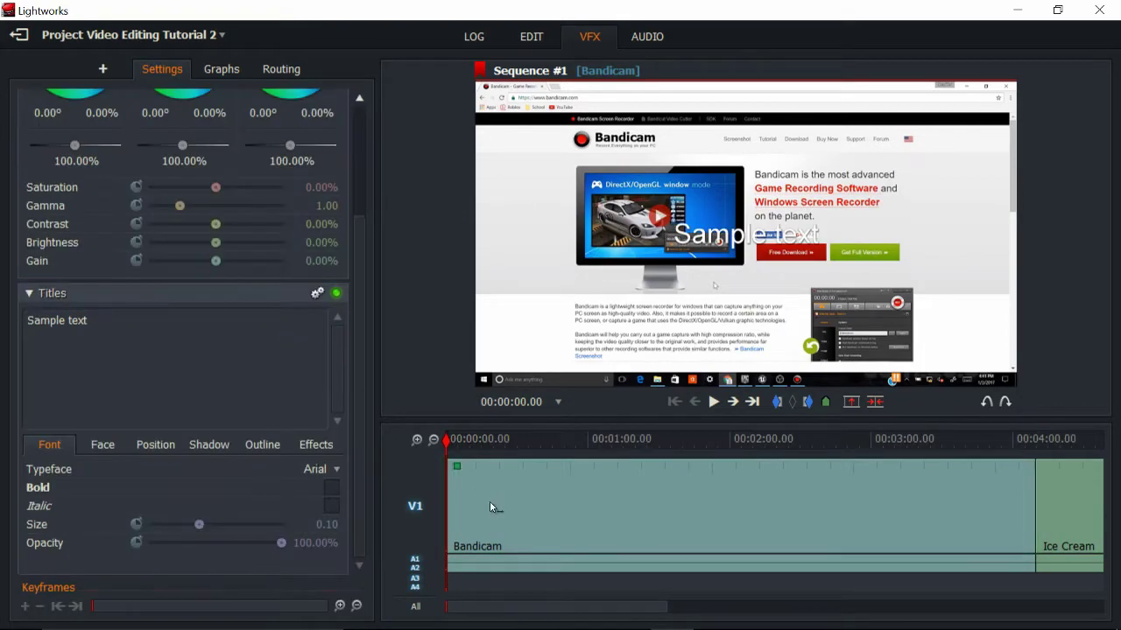
{"action": "left_click", "coordinate": [457, 468]}
{"action": "key", "text": "ctrl+z"}
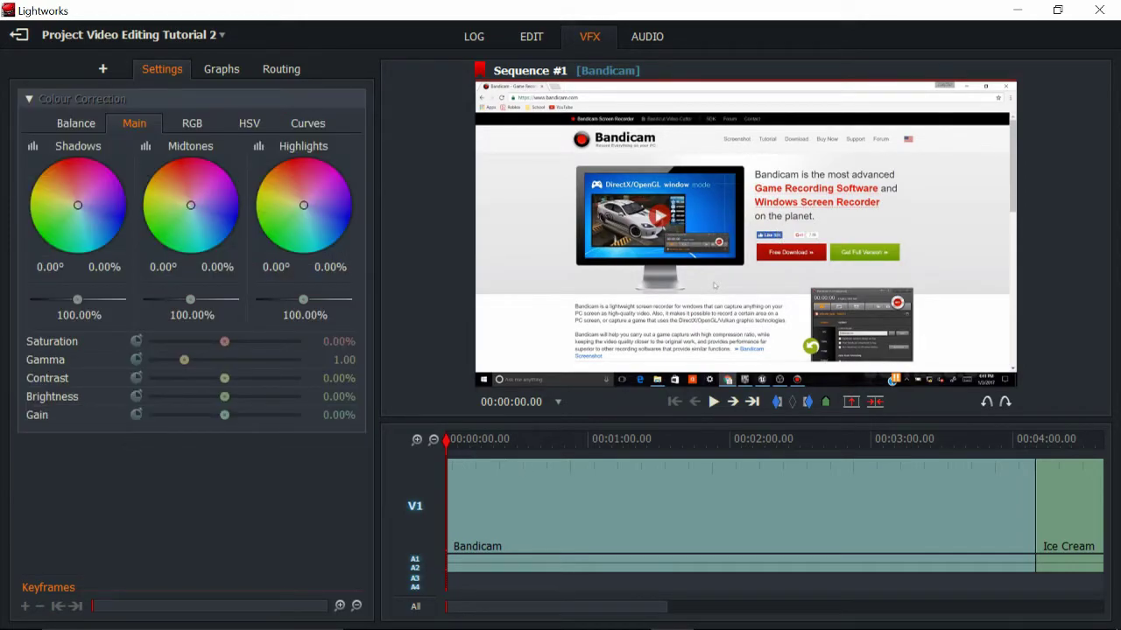
- Mark the Bandicam clip from its start to about 27 seconds and apply the Titles effect to that section only
{"action": "left_click", "coordinate": [101, 70]}
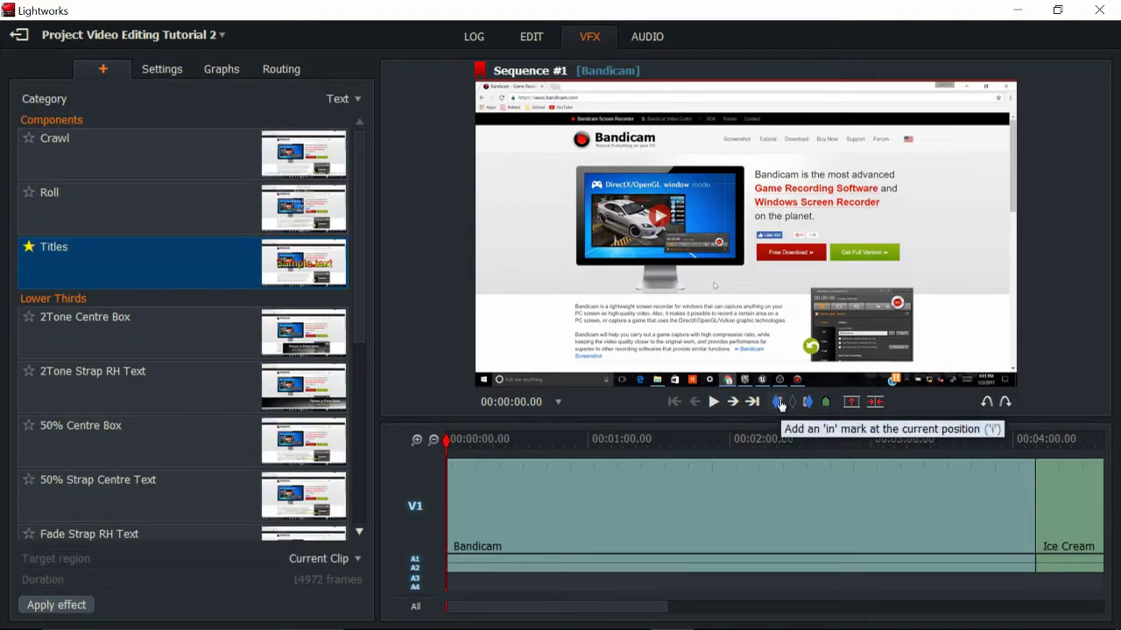
{"action": "left_click_drag", "start_coordinate": [451, 441], "coordinate": [515, 441]}
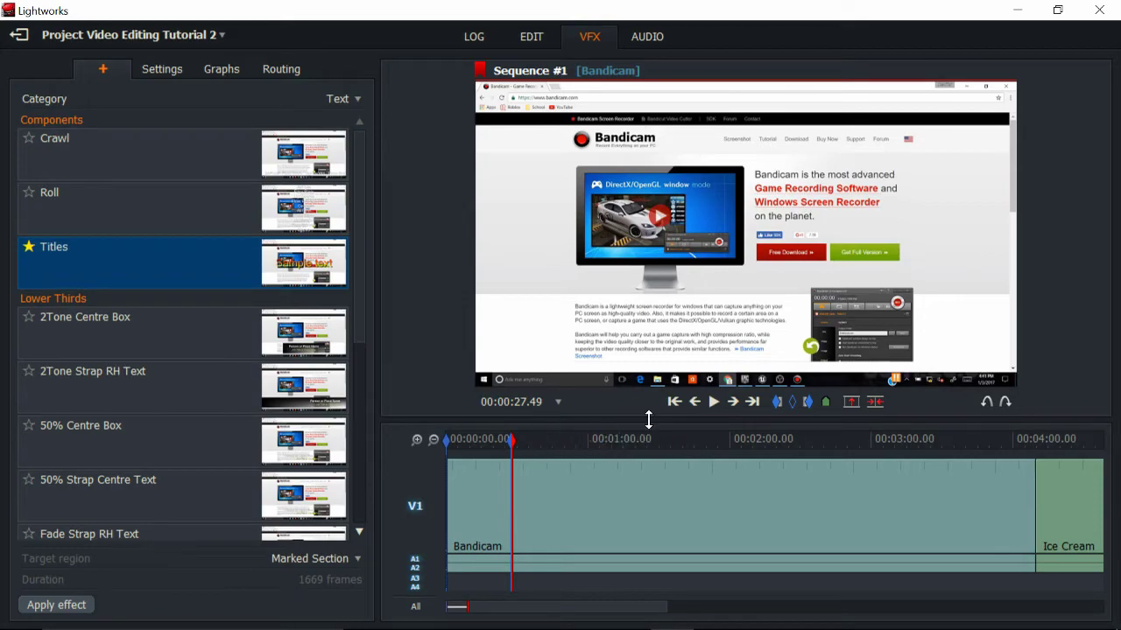
{"action": "left_click_drag", "start_coordinate": [141, 276], "coordinate": [483, 483]}
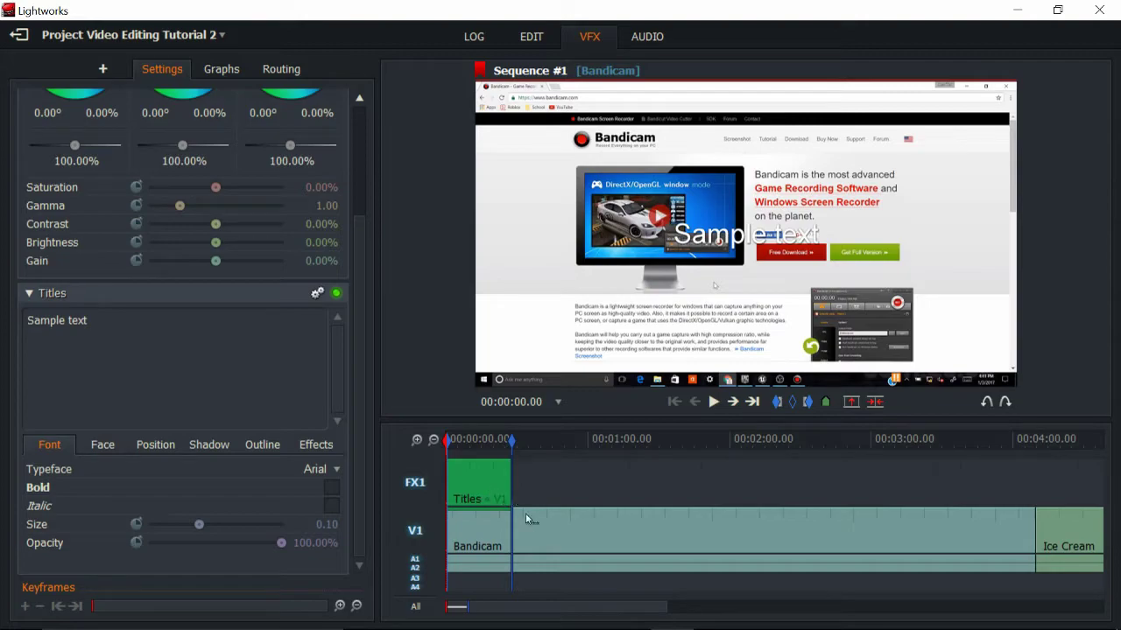
- Enlarge the timeline area and scrub in and out of the titled section, finishing with the playhead at about 15 seconds
{"action": "left_click", "coordinate": [602, 429]}
{"action": "left_click_drag", "start_coordinate": [600, 424], "coordinate": [600, 371]}
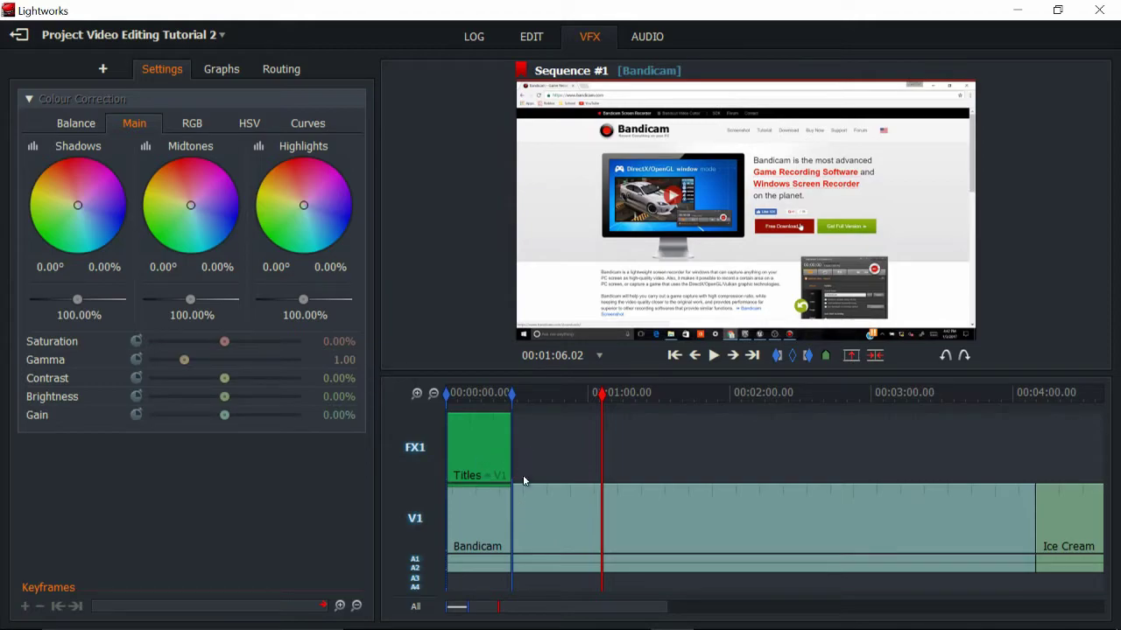
{"action": "left_click_drag", "start_coordinate": [601, 400], "coordinate": [447, 396]}
{"action": "left_click", "coordinate": [713, 355]}
{"action": "left_click_drag", "start_coordinate": [454, 400], "coordinate": [525, 401]}
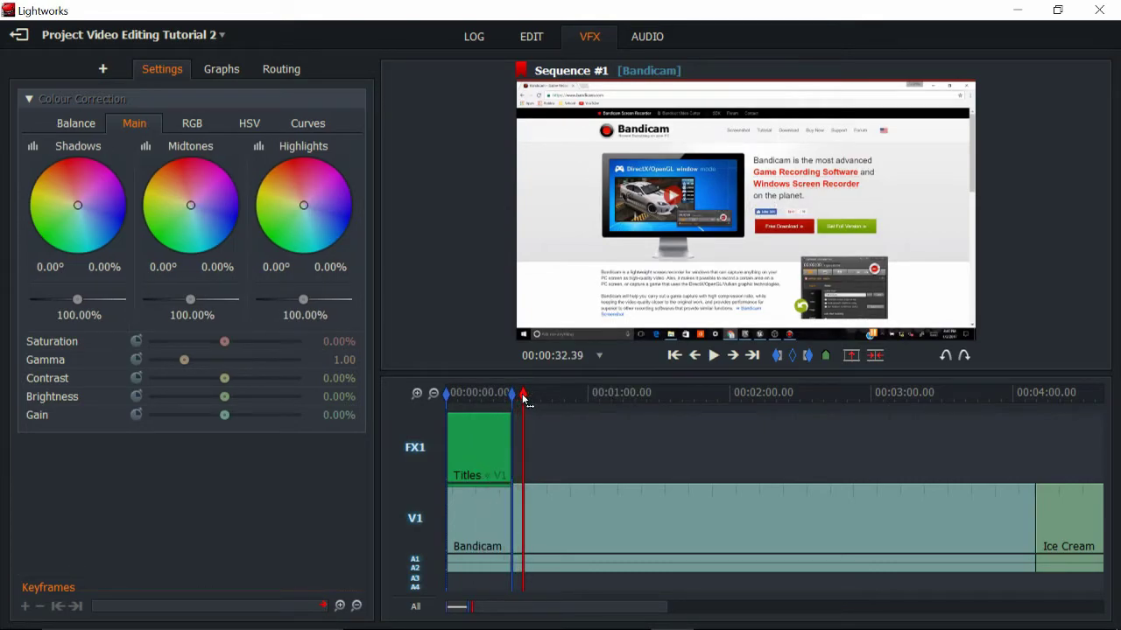
{"action": "left_click_drag", "start_coordinate": [492, 398], "coordinate": [486, 403]}
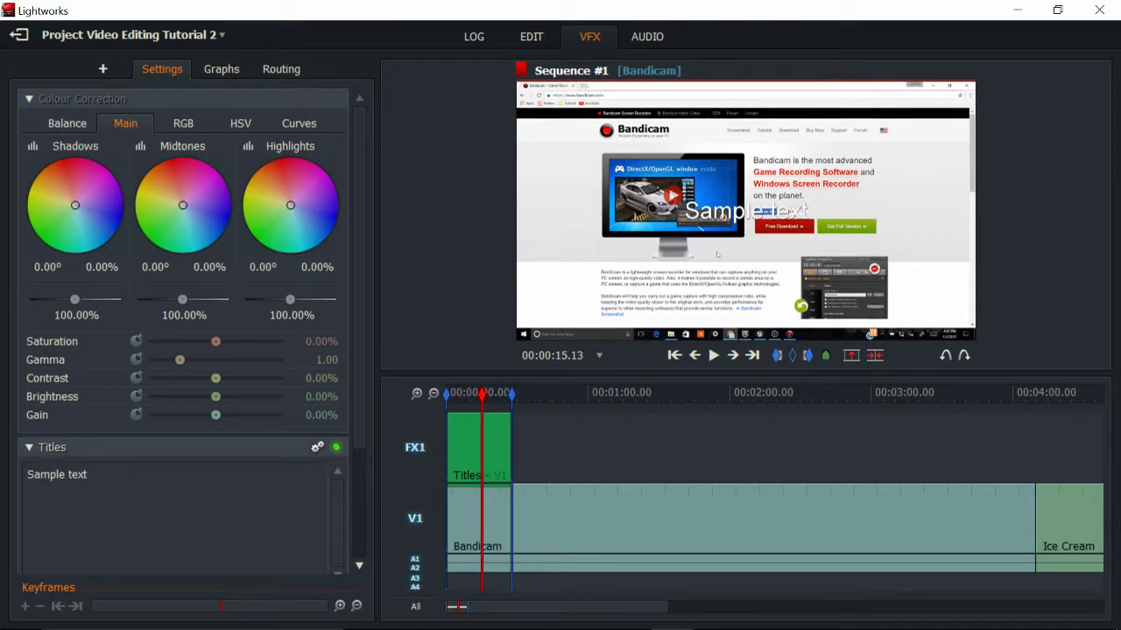
- Replace the title's sample text with "Hello" and set its font size to 0.25
{"action": "left_click_drag", "start_coordinate": [353, 397], "coordinate": [359, 506]}
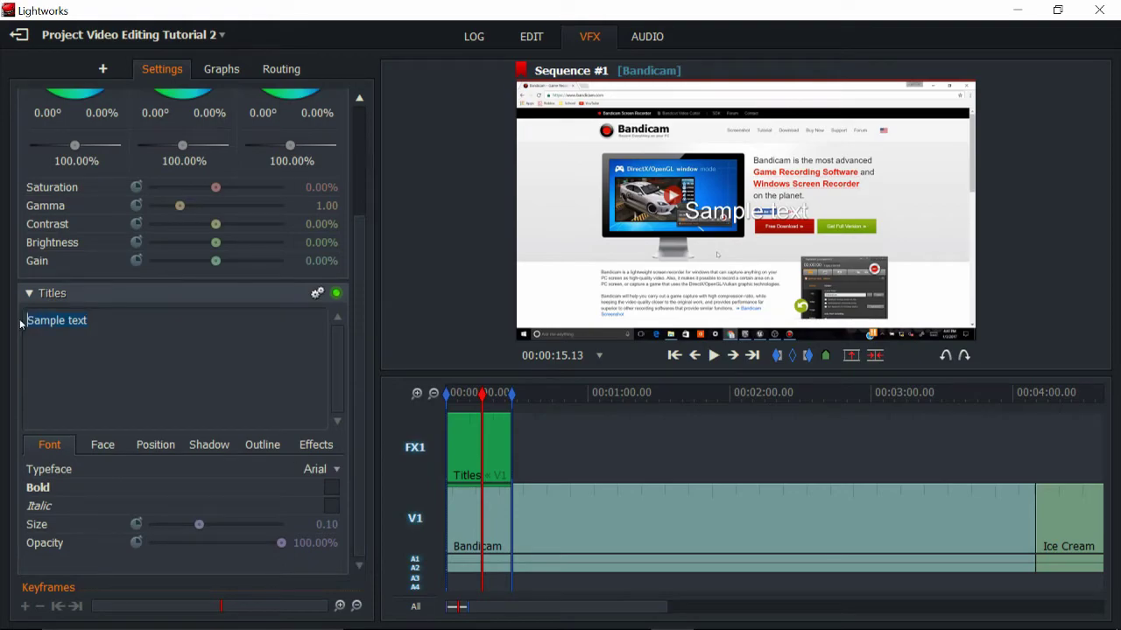
{"action": "type", "text": "Hello"}
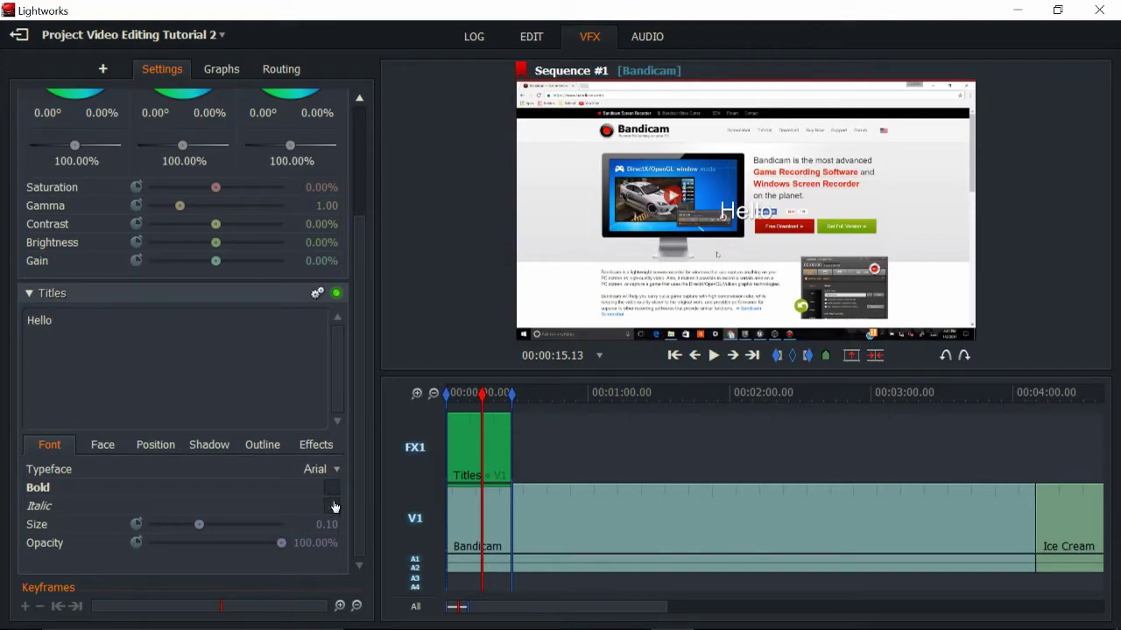
{"action": "left_click_drag", "start_coordinate": [199, 526], "coordinate": [281, 526]}
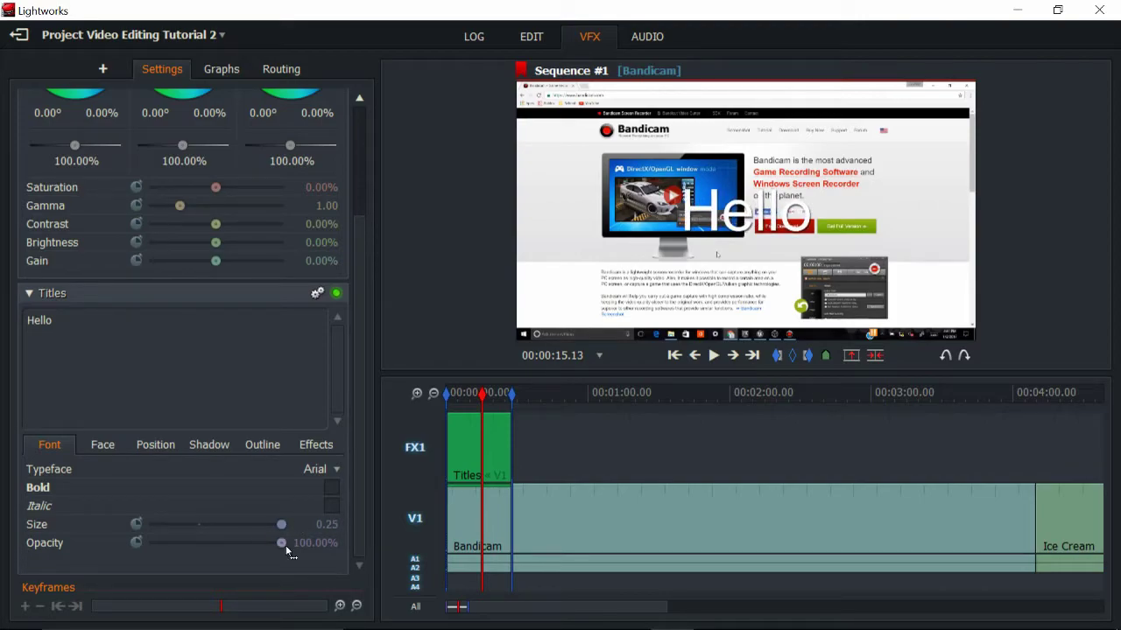
{"action": "mouse_move", "coordinate": [271, 543]}
{"action": "left_mouse_down"}
{"action": "mouse_move", "coordinate": [187, 543]}
{"action": "mouse_move", "coordinate": [269, 541]}
{"action": "left_mouse_up"}
- Change the title's face colour to red (FF0428), keeping the flat colour appearance
{"action": "left_click", "coordinate": [103, 446]}
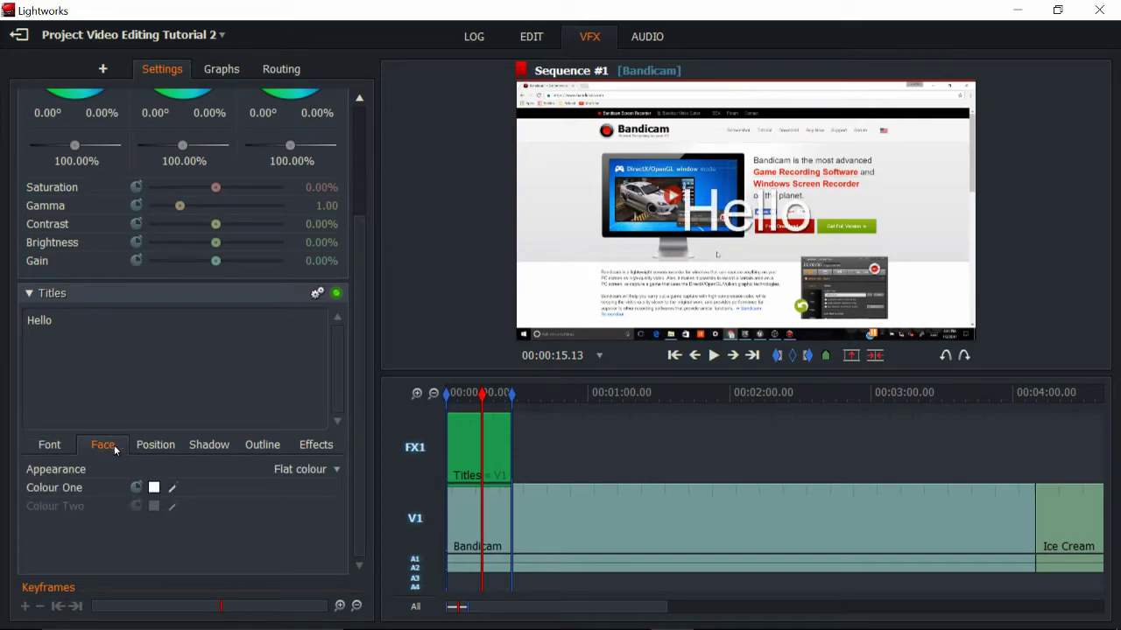
{"action": "left_click", "coordinate": [154, 488]}
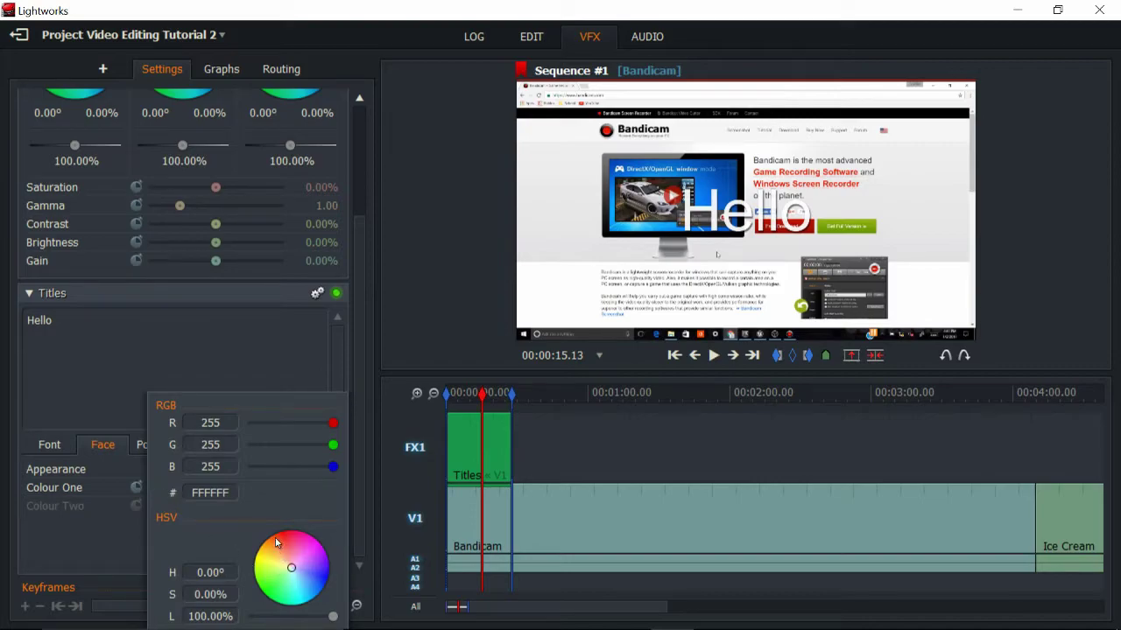
{"action": "left_click_drag", "start_coordinate": [292, 570], "coordinate": [290, 542]}
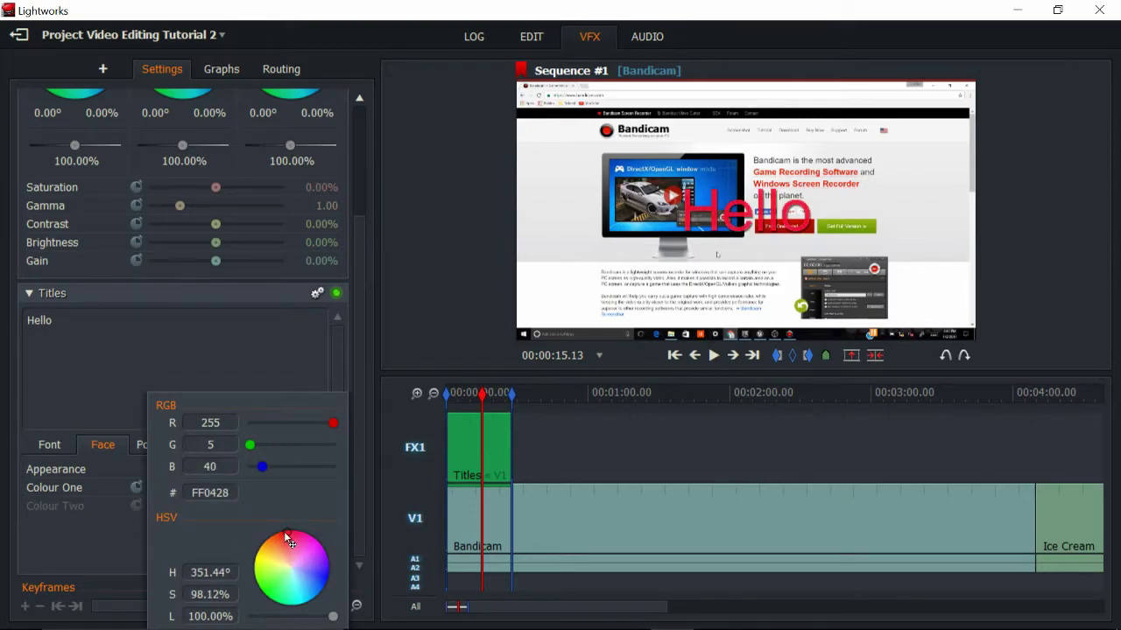
{"action": "left_click", "coordinate": [104, 532]}
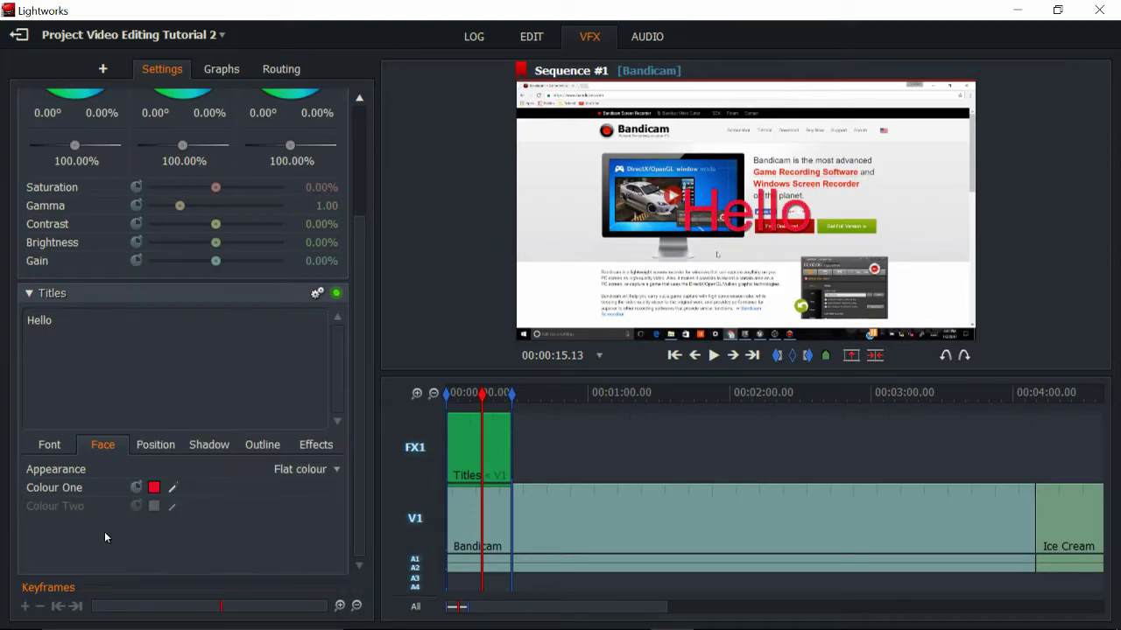
- Move the Hello title down and slightly left in the frame, to about X 43.33% and Y 62.57%
{"action": "left_click", "coordinate": [156, 448]}
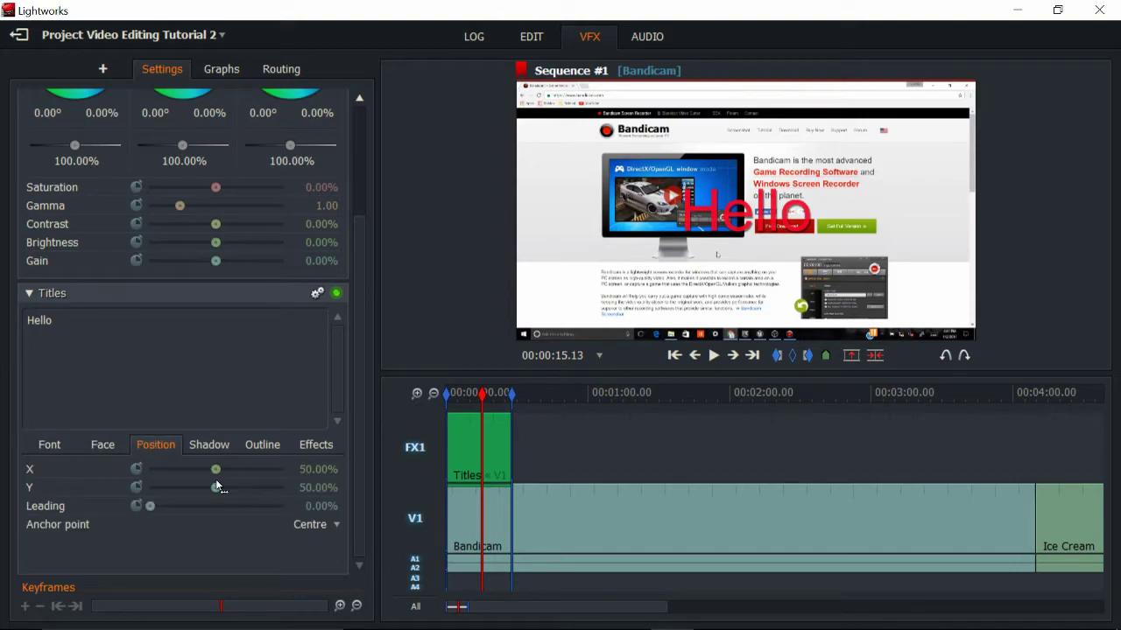
{"action": "mouse_move", "coordinate": [214, 491]}
{"action": "left_mouse_down"}
{"action": "mouse_move", "coordinate": [185, 492]}
{"action": "mouse_move", "coordinate": [215, 488]}
{"action": "left_mouse_up"}
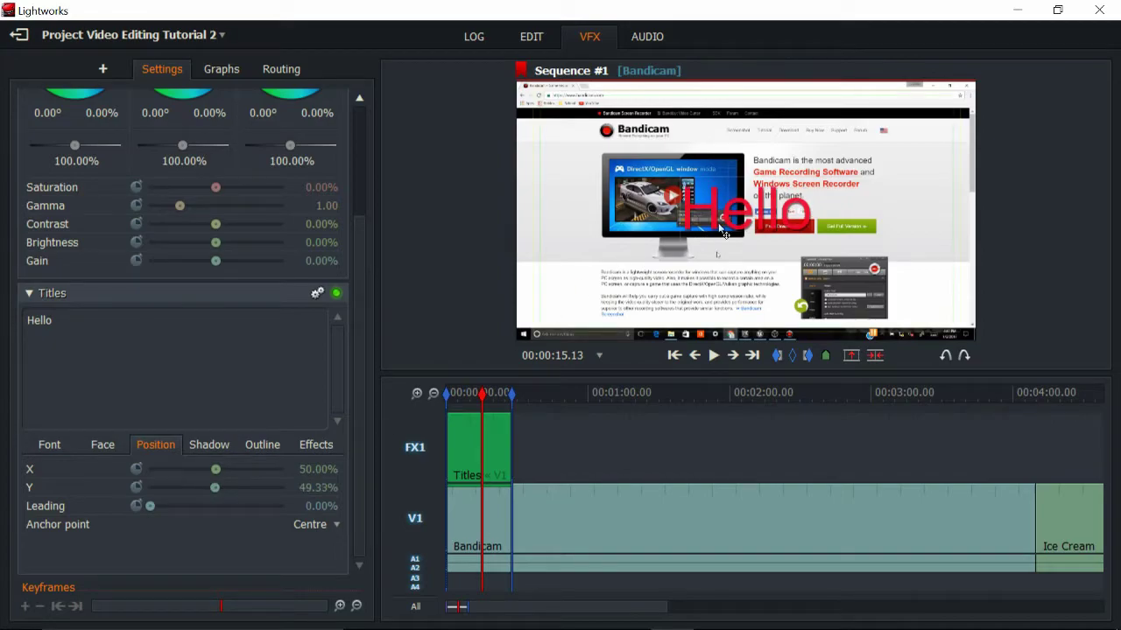
{"action": "left_click_drag", "start_coordinate": [738, 218], "coordinate": [709, 253]}
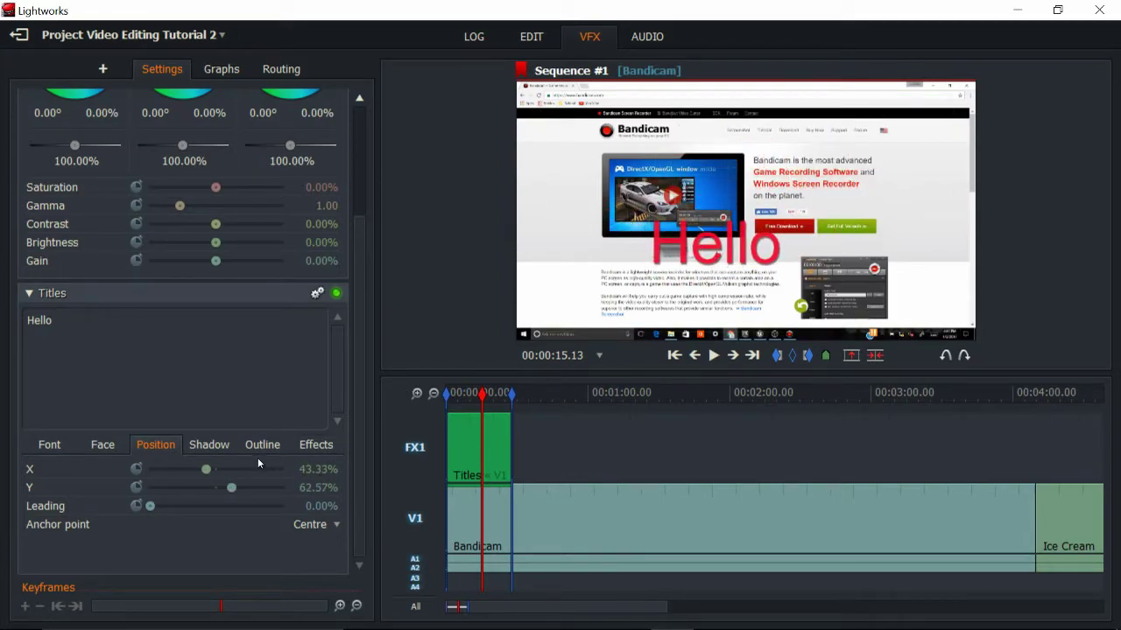
- Offset the title's shadow to X -30.67% and colour it opaque bright green (55FF00, alpha 255)
{"action": "left_click", "coordinate": [223, 445]}
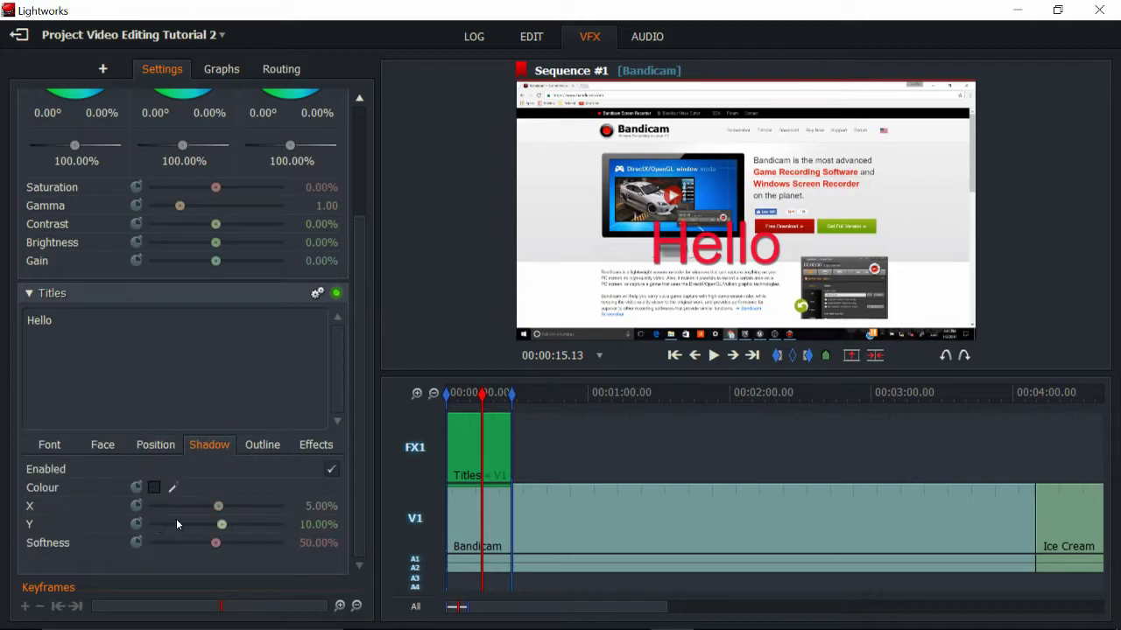
{"action": "left_click_drag", "start_coordinate": [219, 506], "coordinate": [195, 518]}
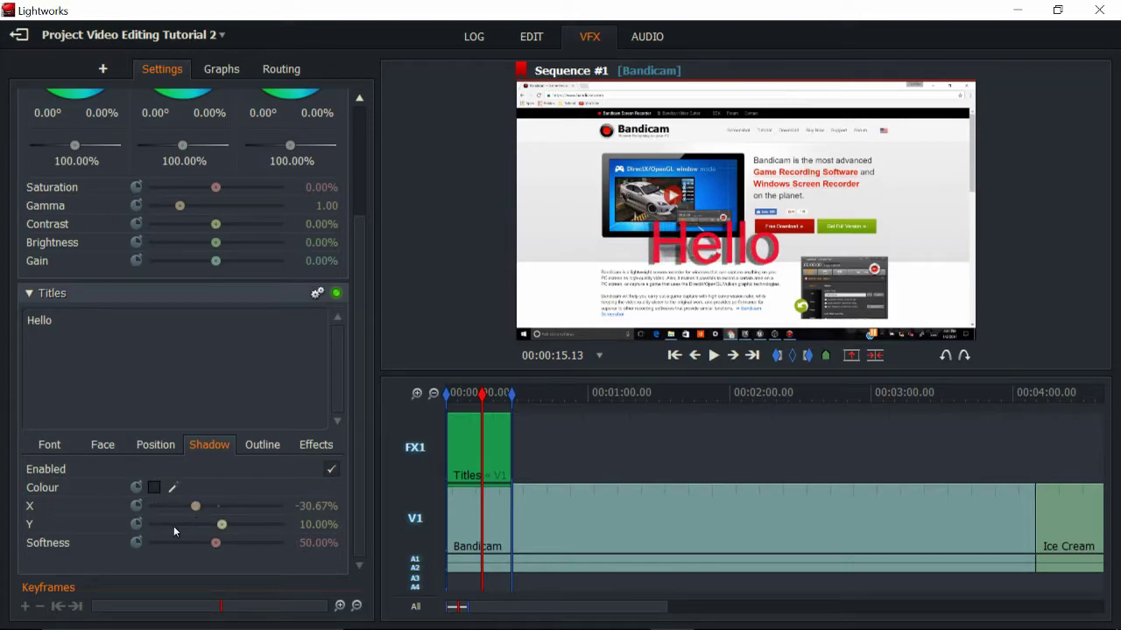
{"action": "left_click", "coordinate": [156, 489]}
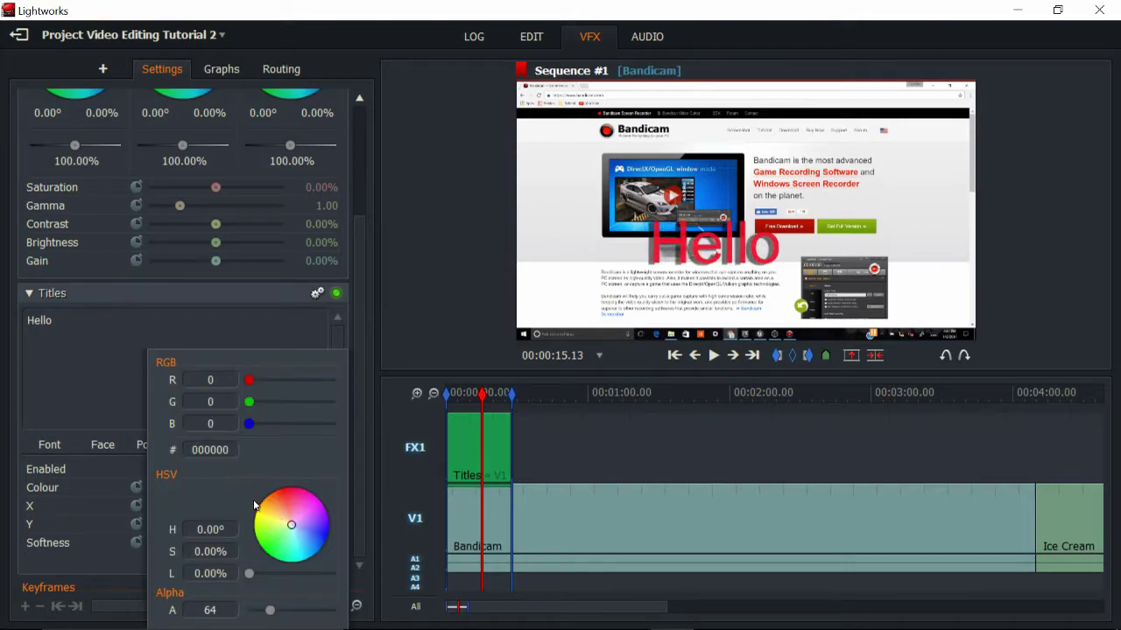
{"action": "left_click_drag", "start_coordinate": [289, 525], "coordinate": [249, 521]}
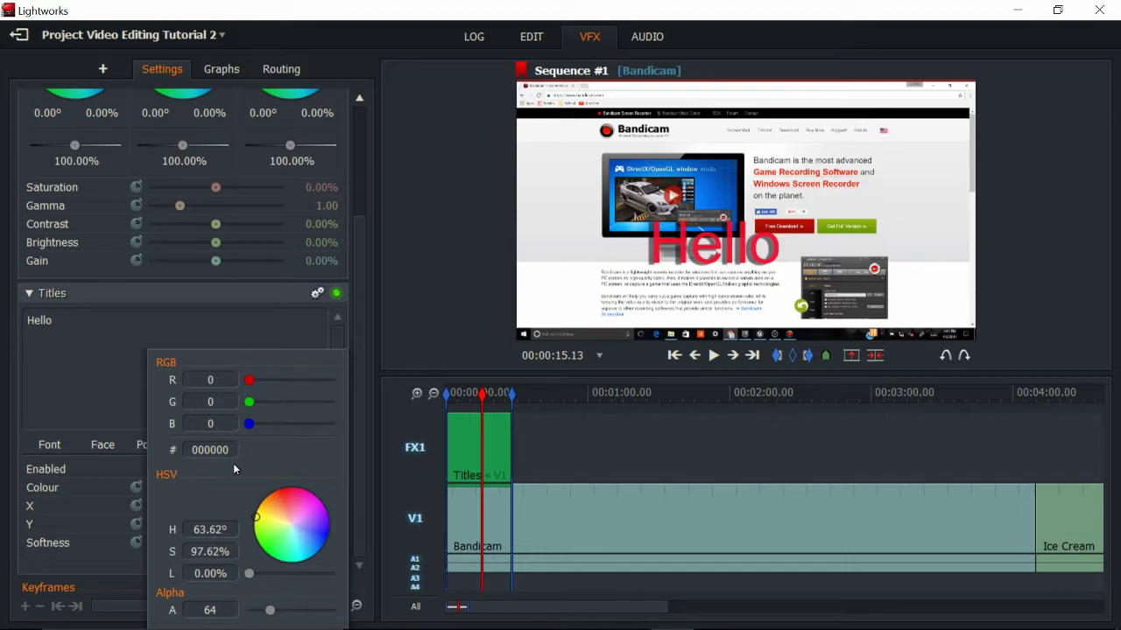
{"action": "left_click_drag", "start_coordinate": [269, 615], "coordinate": [332, 610]}
{"action": "left_click", "coordinate": [292, 526]}
{"action": "left_click_drag", "start_coordinate": [292, 526], "coordinate": [285, 496]}
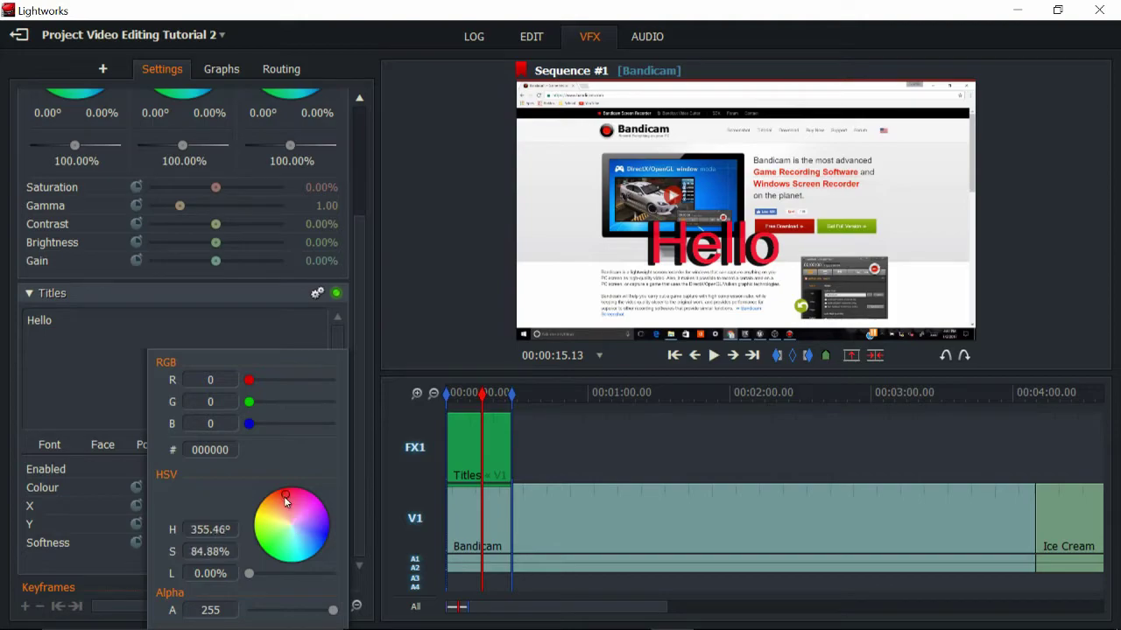
{"action": "left_click_drag", "start_coordinate": [249, 380], "coordinate": [349, 405]}
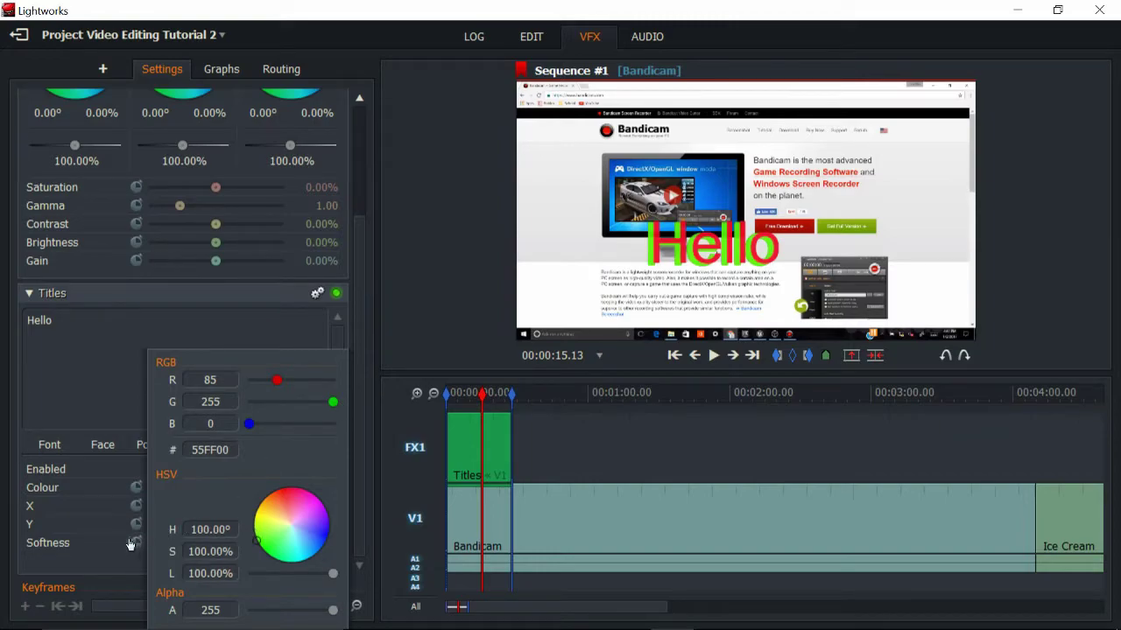
{"action": "left_click", "coordinate": [99, 546]}
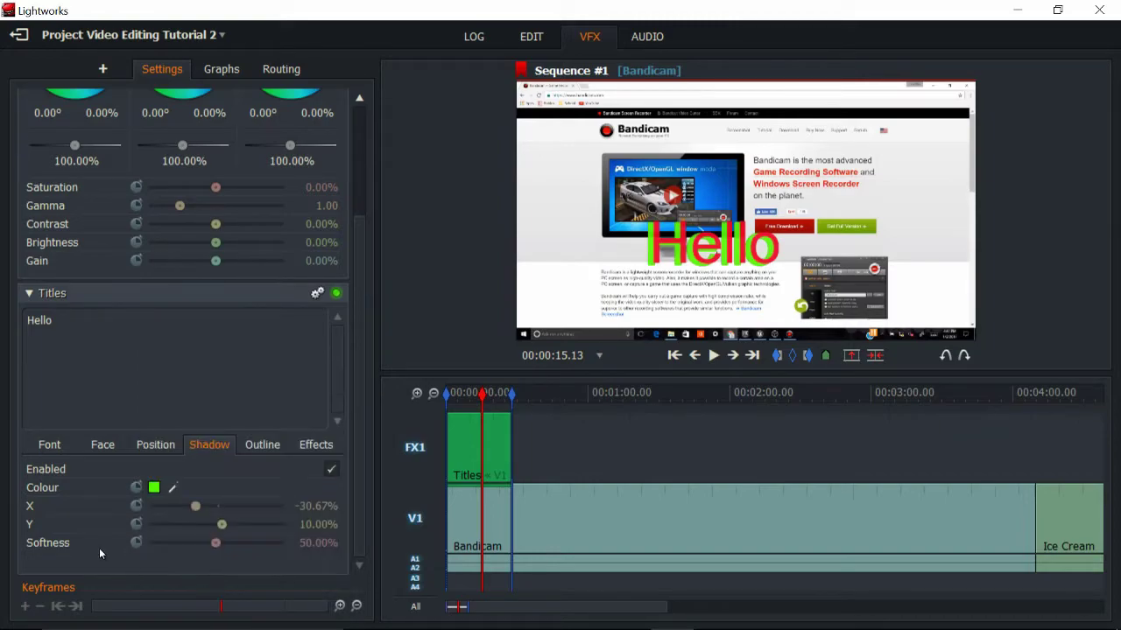
- Enable the title's black outline and set its size to 100%
{"action": "left_click", "coordinate": [264, 444]}
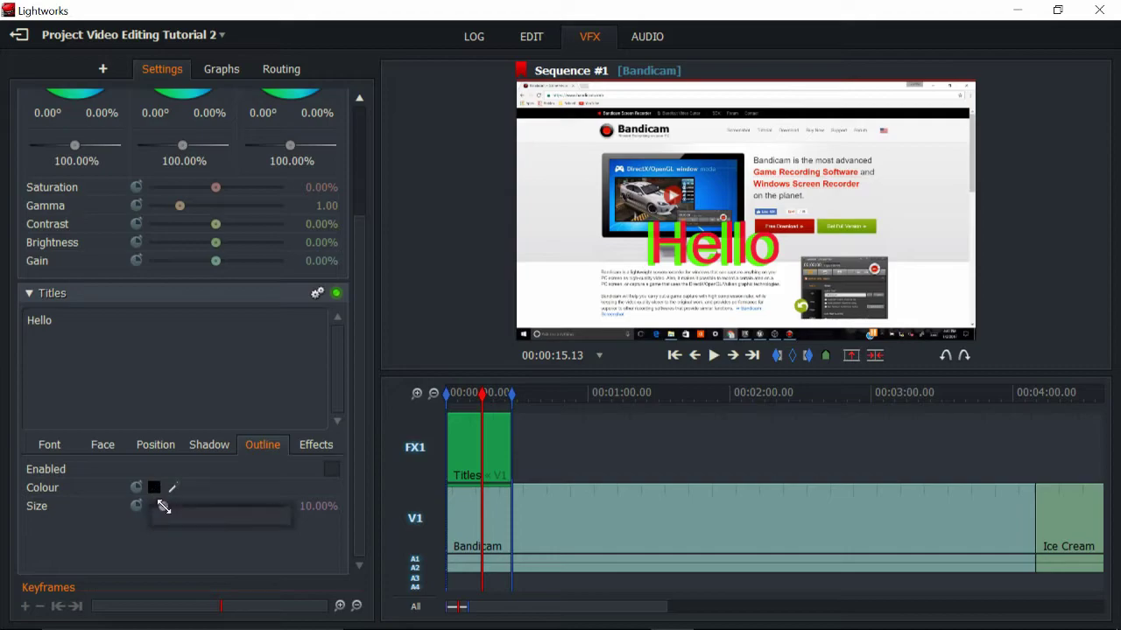
{"action": "mouse_move", "coordinate": [161, 508]}
{"action": "left_mouse_down"}
{"action": "mouse_move", "coordinate": [242, 513]}
{"action": "mouse_move", "coordinate": [148, 507]}
{"action": "left_mouse_up"}
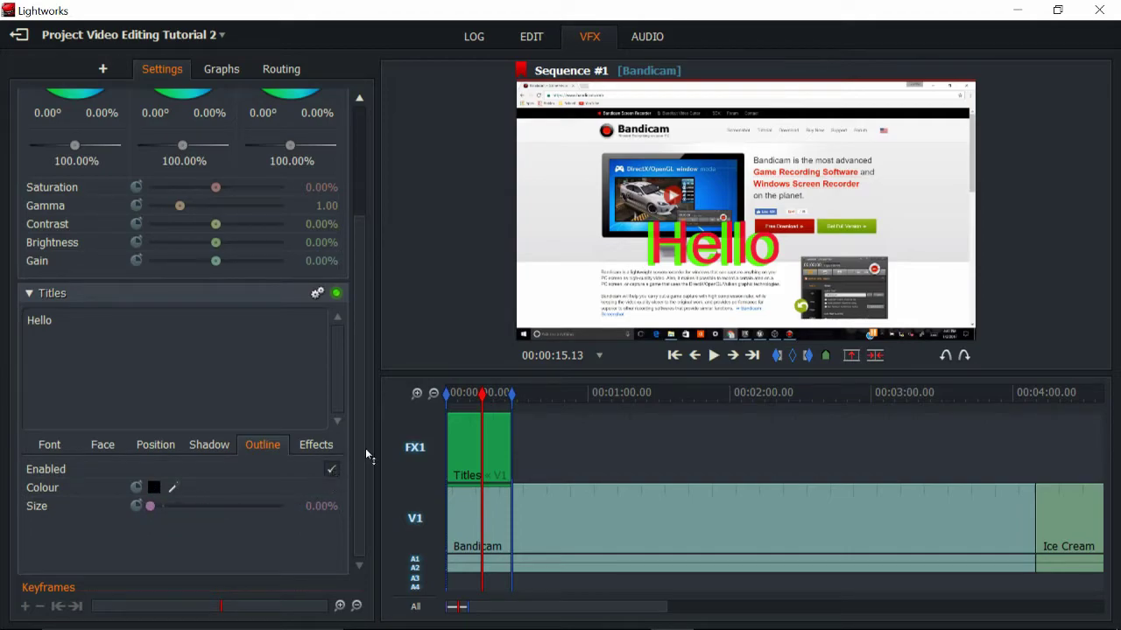
{"action": "left_click_drag", "start_coordinate": [153, 507], "coordinate": [288, 509]}
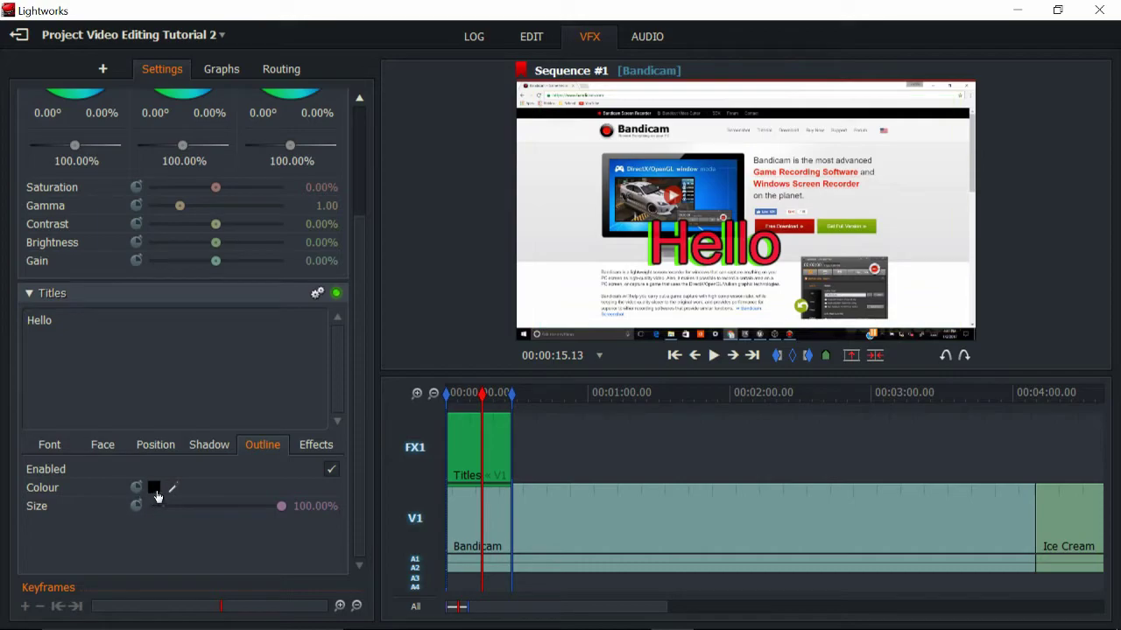
- Try a Fade as the title's In effect and play the sequence from the start
{"action": "left_click", "coordinate": [338, 447]}
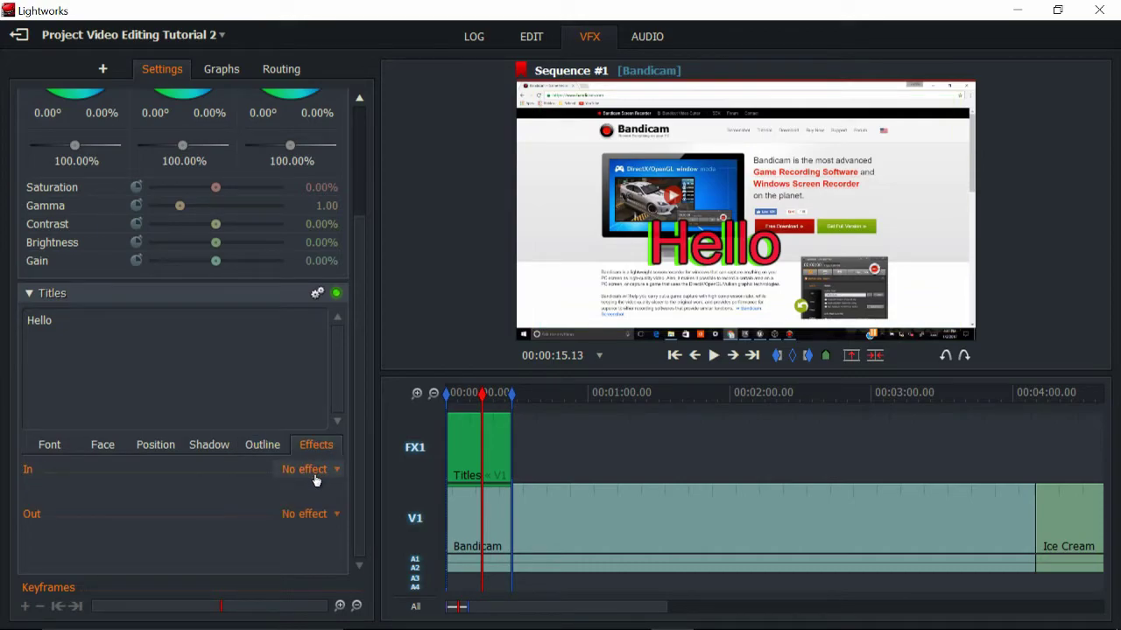
{"action": "left_click", "coordinate": [316, 472]}
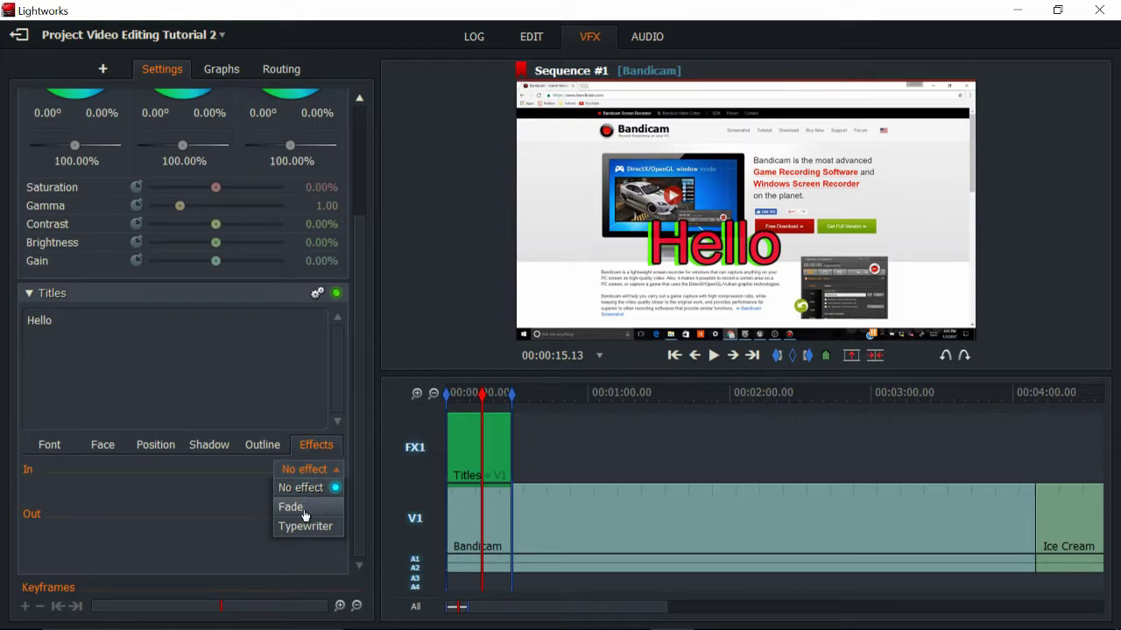
{"action": "left_click", "coordinate": [305, 509]}
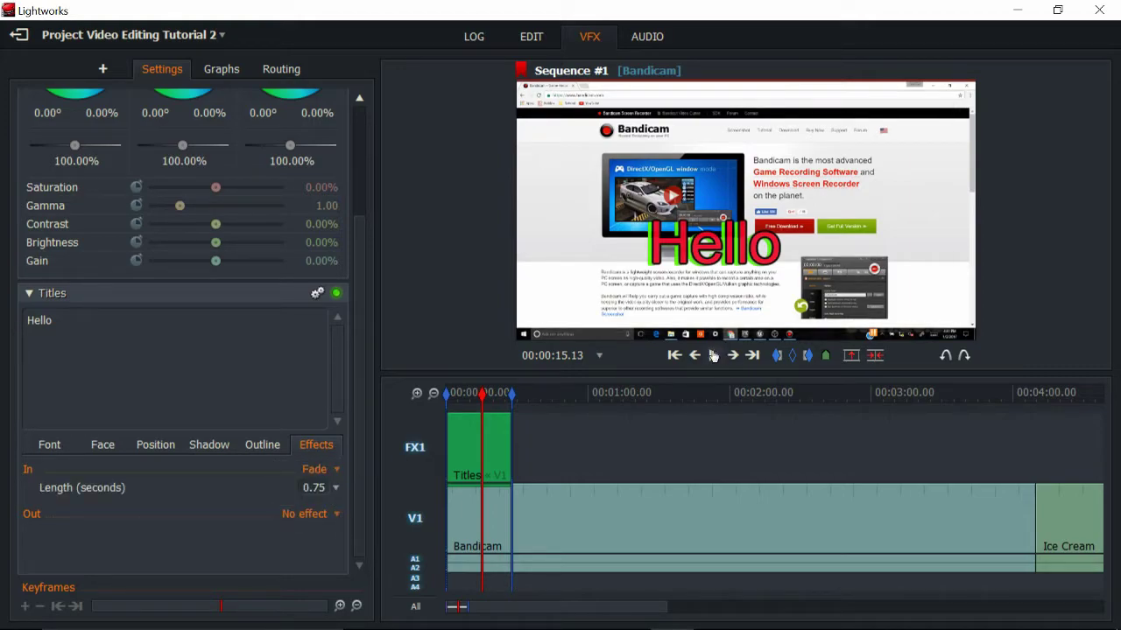
{"action": "key", "text": "Home"}
{"action": "left_click", "coordinate": [712, 355]}
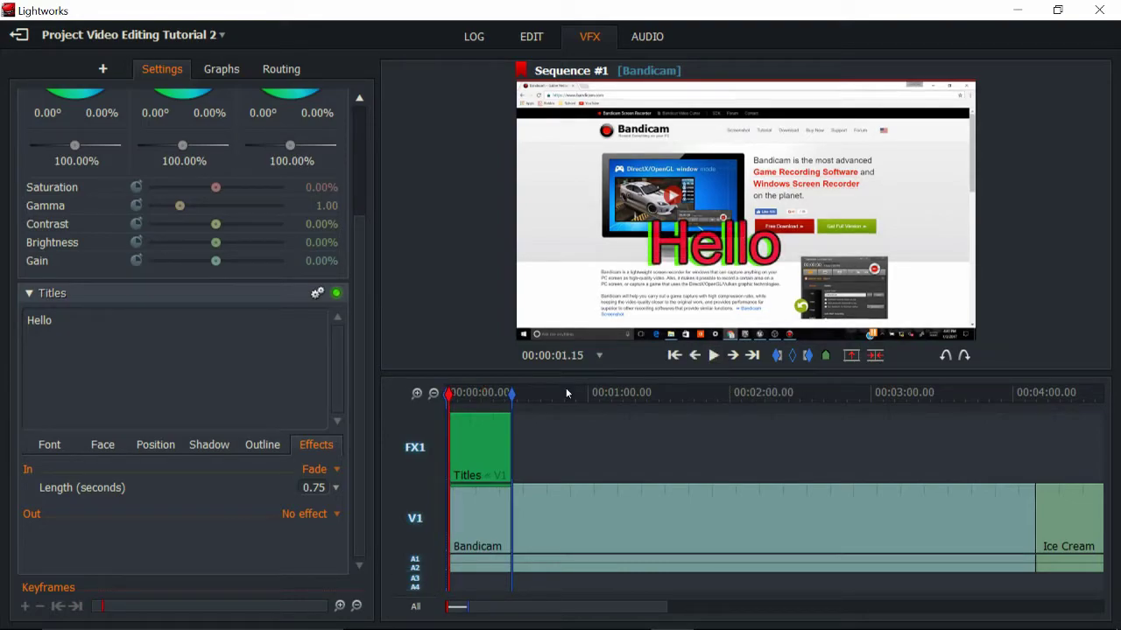
- Set the title's In effect to Typewriter with 10 frames per character
{"action": "left_click", "coordinate": [320, 469]}
{"action": "left_click", "coordinate": [332, 471]}
{"action": "left_click", "coordinate": [335, 490]}
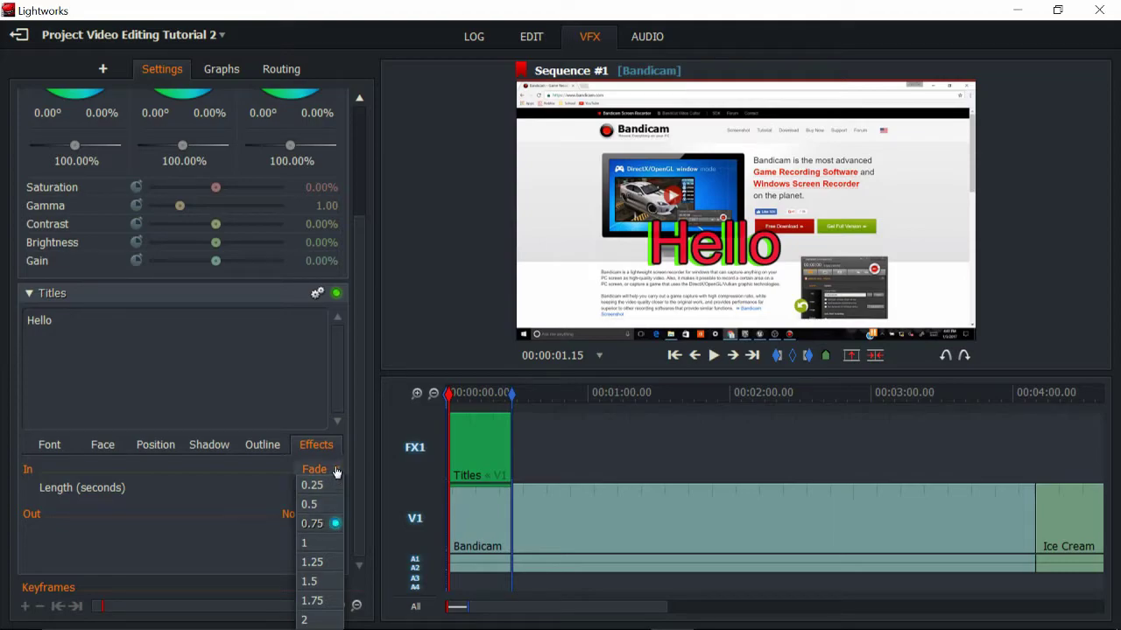
{"action": "left_click", "coordinate": [332, 470]}
{"action": "left_click", "coordinate": [323, 524]}
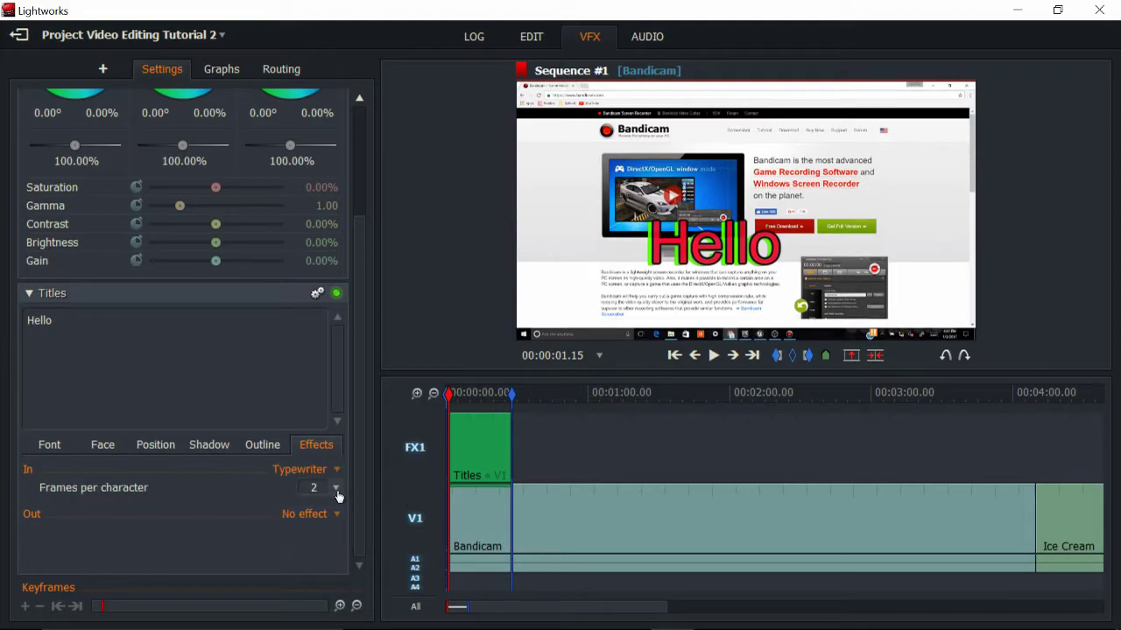
{"action": "left_click", "coordinate": [335, 488]}
{"action": "left_click", "coordinate": [307, 619]}
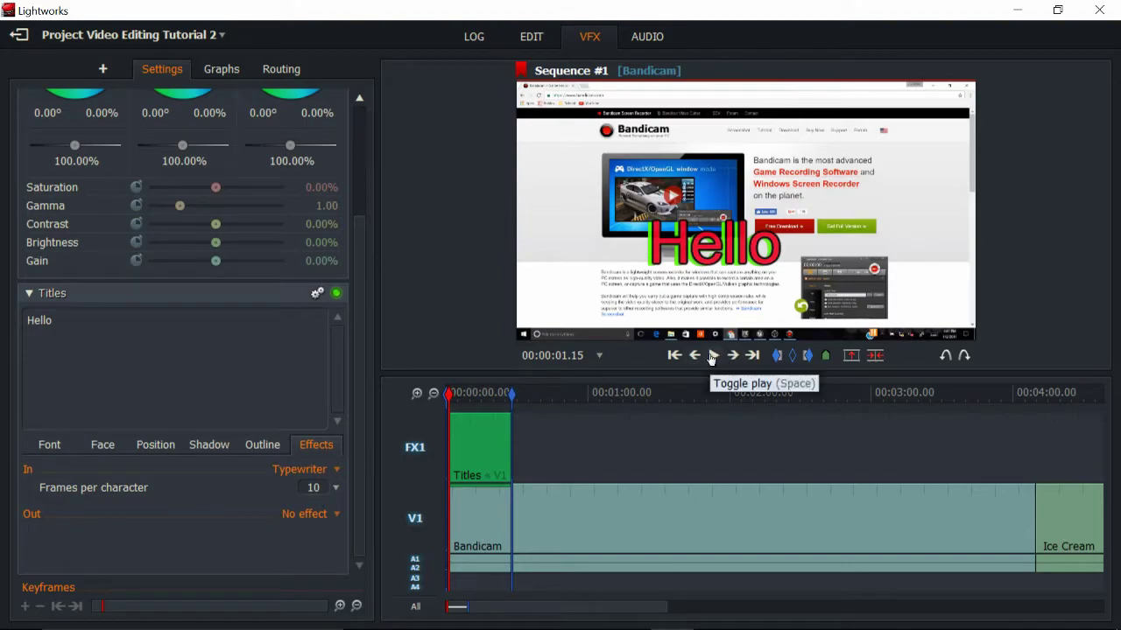
- Play the first couple of seconds of the sequence to preview the title's Typewriter effect
{"action": "left_click", "coordinate": [674, 355]}
{"action": "left_click", "coordinate": [714, 356]}
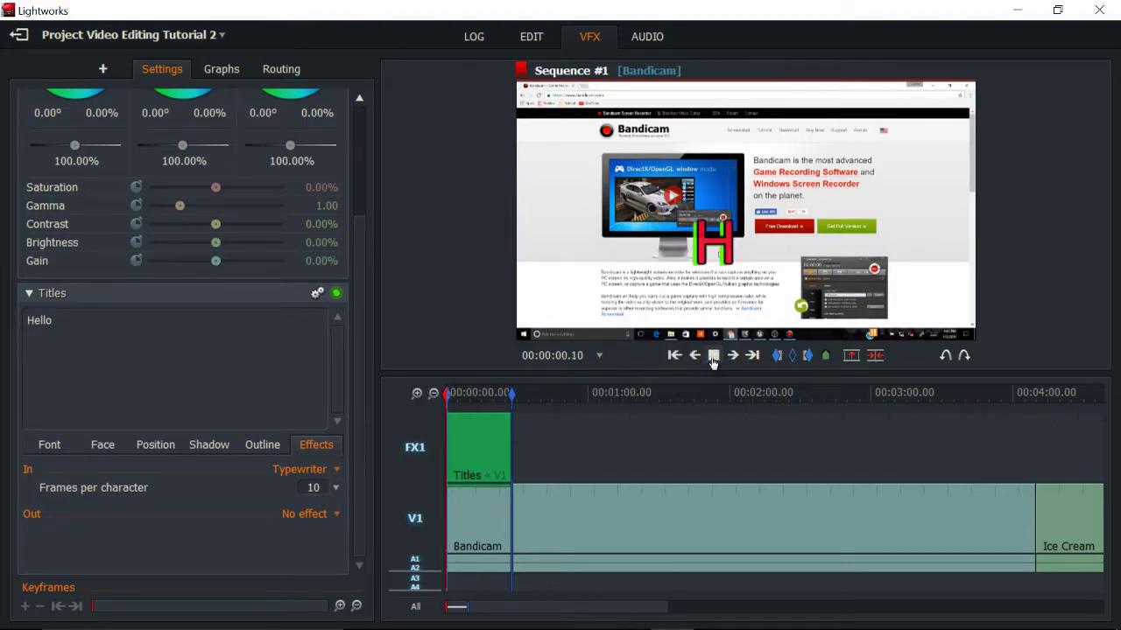
{"action": "left_click", "coordinate": [713, 355]}
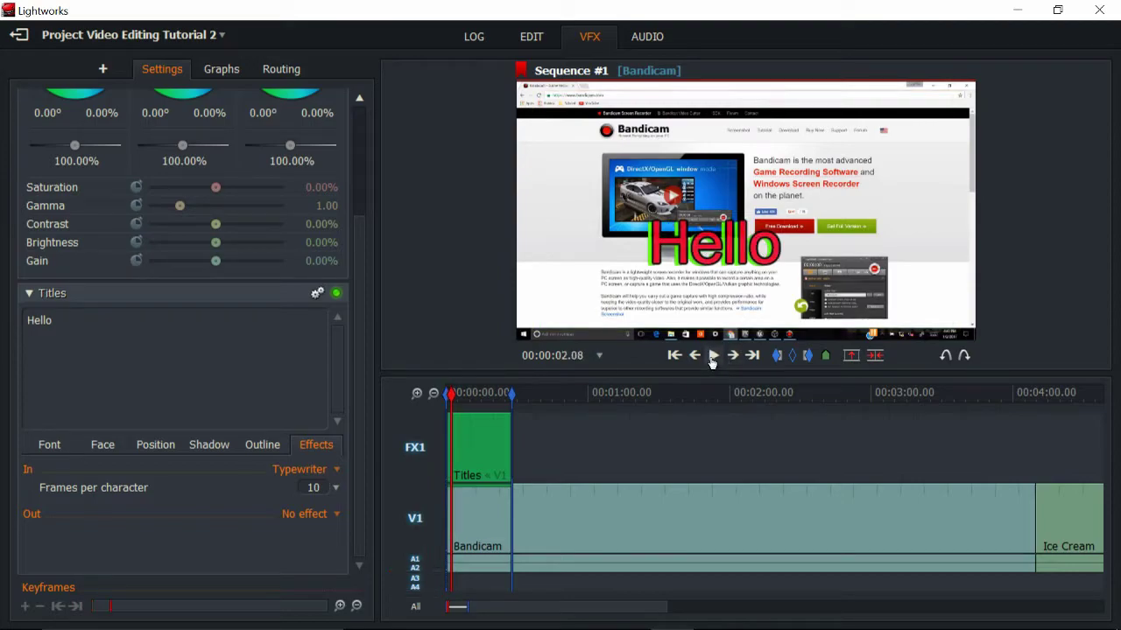
- Review the title's Out effect options and its outline, shadow, position, face and font settings
{"action": "left_click", "coordinate": [305, 516]}
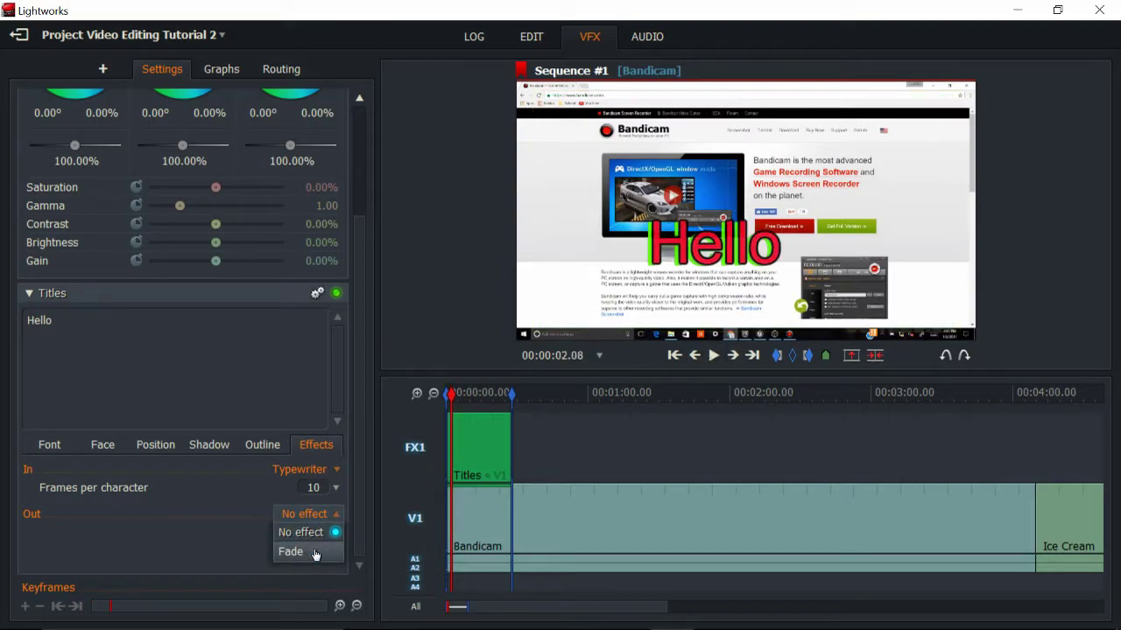
{"action": "left_click", "coordinate": [206, 548]}
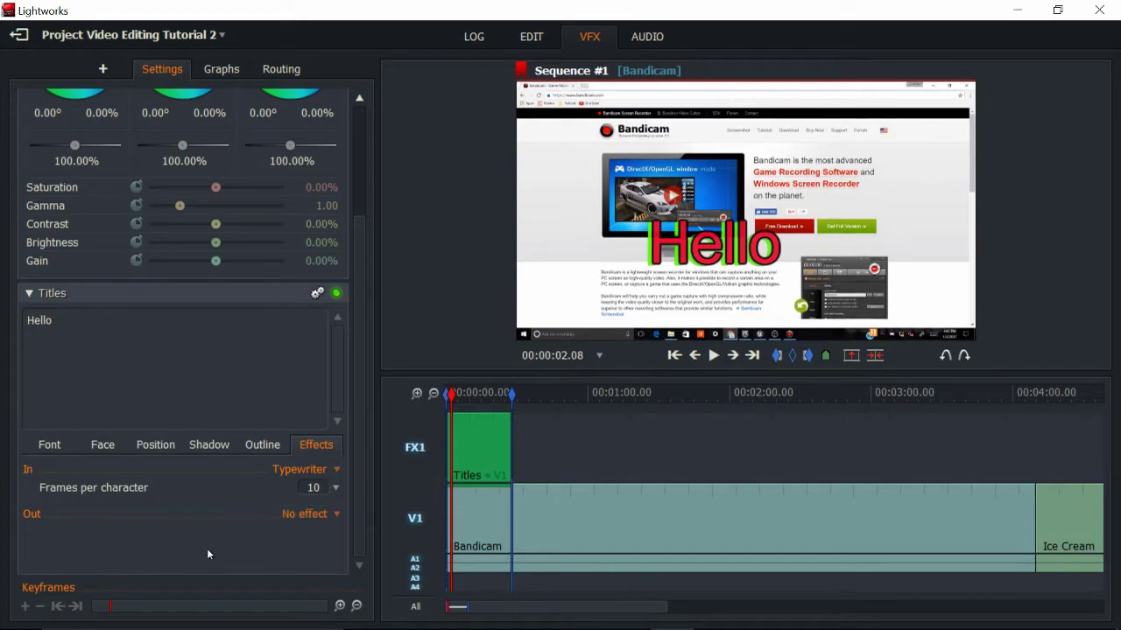
{"action": "left_click", "coordinate": [263, 445]}
{"action": "left_click", "coordinate": [209, 445]}
{"action": "left_click", "coordinate": [156, 445]}
{"action": "left_click", "coordinate": [103, 444]}
{"action": "left_click", "coordinate": [49, 445]}
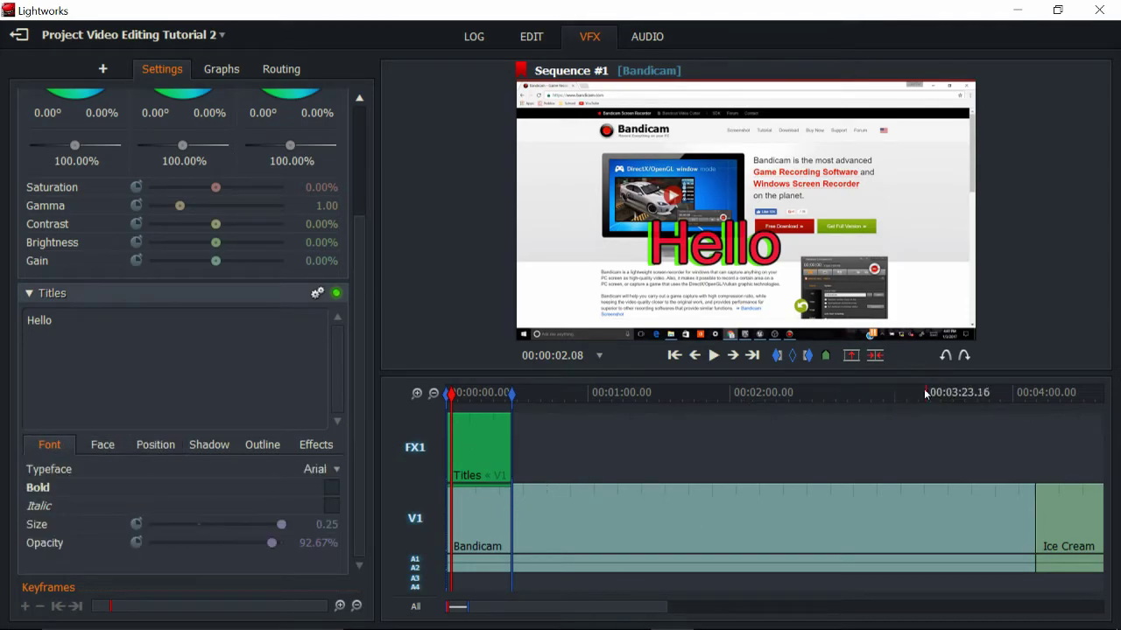
- Place the playhead at the start of the Ice Cream clip, at about 00:04:09
{"action": "left_click", "coordinate": [926, 455]}
{"action": "mouse_move", "coordinate": [607, 624]}
{"action": "left_mouse_down"}
{"action": "mouse_move", "coordinate": [600, 613]}
{"action": "mouse_move", "coordinate": [723, 617]}
{"action": "left_mouse_up"}
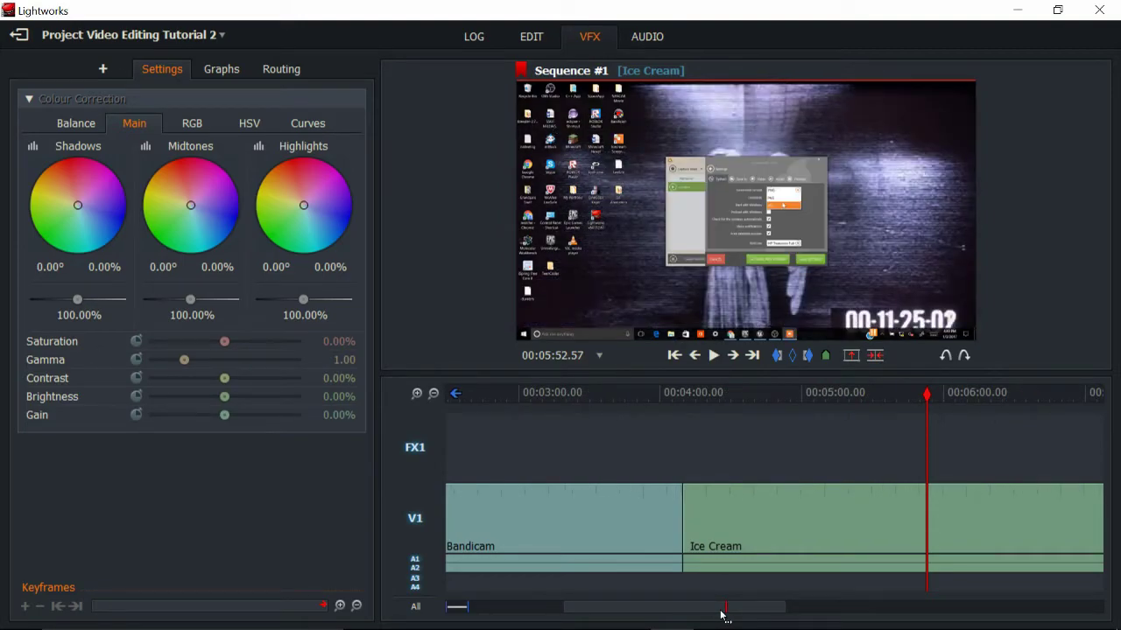
{"action": "left_click", "coordinate": [693, 393]}
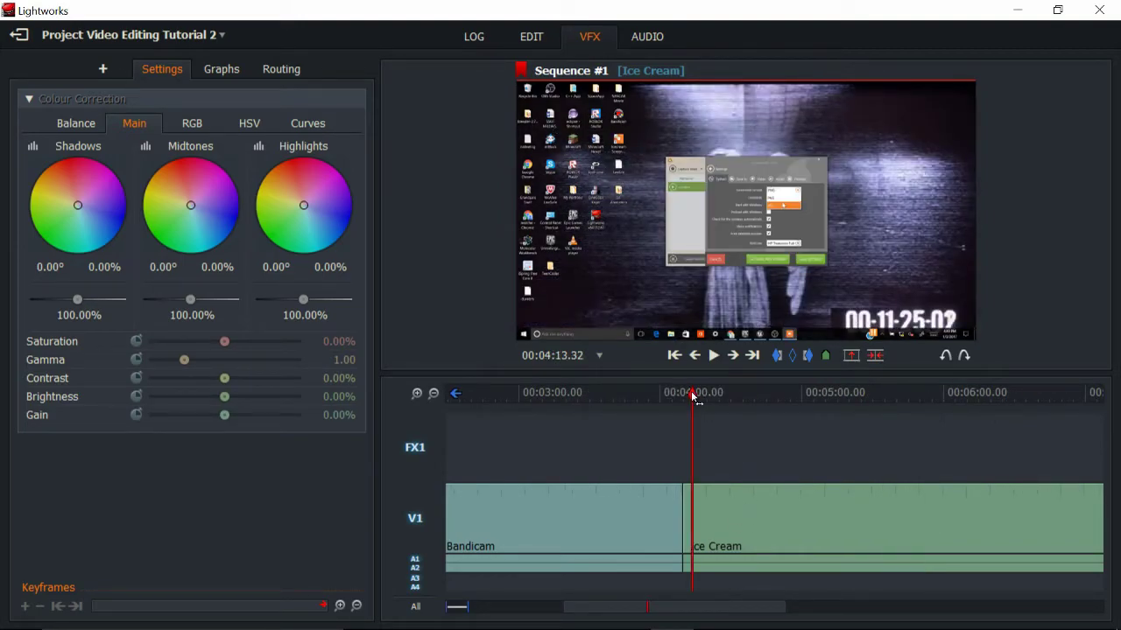
{"action": "left_click", "coordinate": [683, 357]}
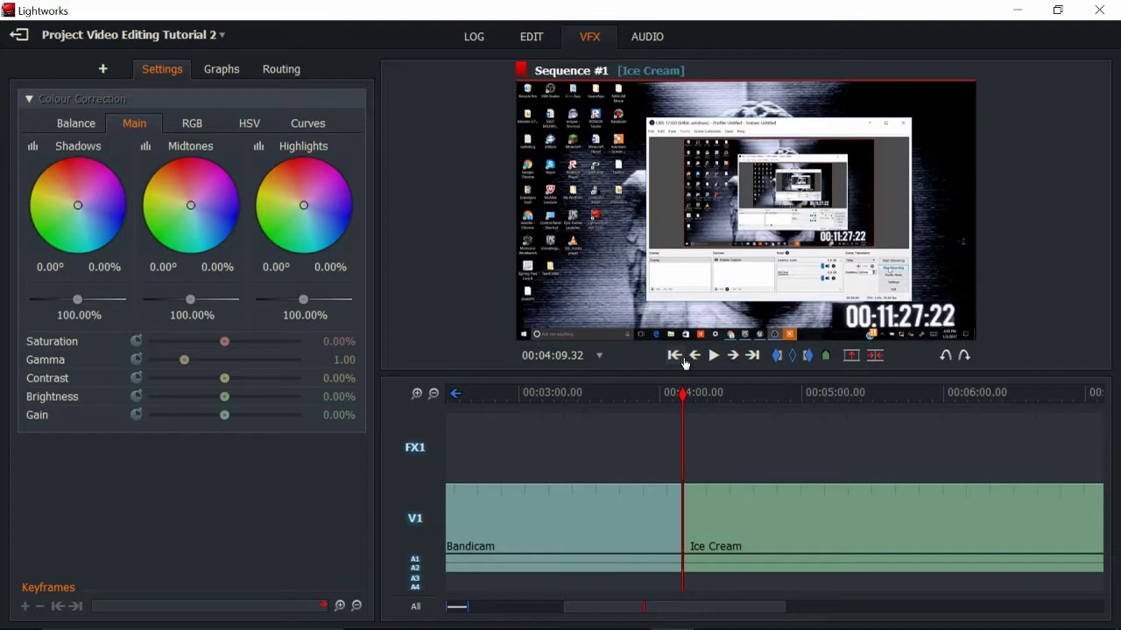
- Try the Colour Bars effect from the Matte category on the Ice Cream clip and delete it again
{"action": "left_click", "coordinate": [104, 69]}
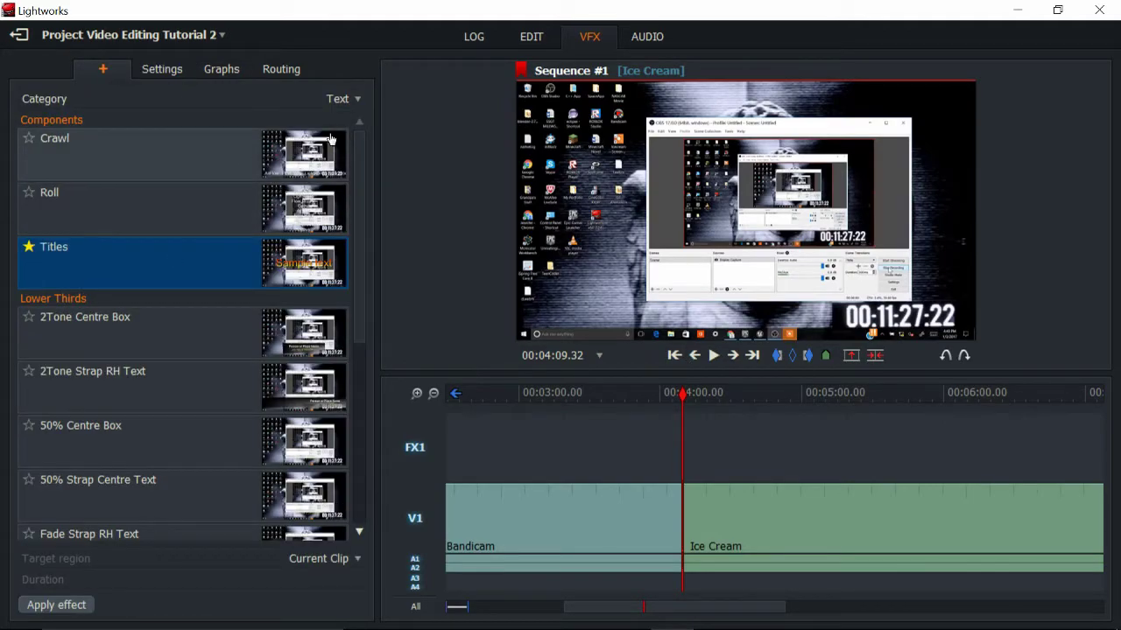
{"action": "left_click", "coordinate": [344, 98]}
{"action": "left_click", "coordinate": [322, 200]}
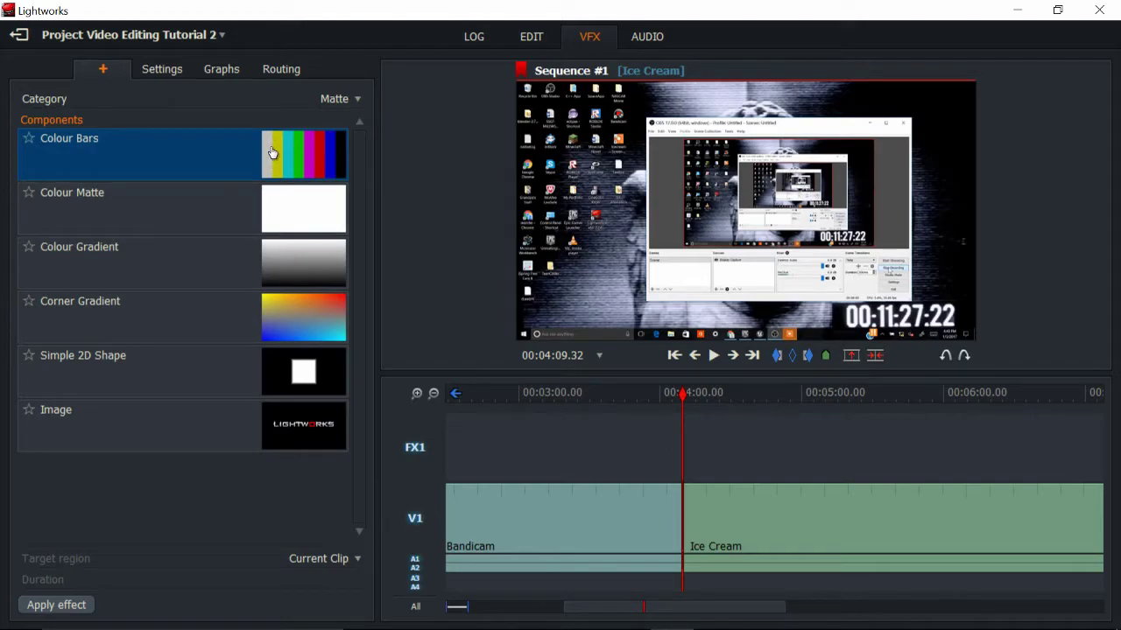
{"action": "left_click_drag", "start_coordinate": [272, 154], "coordinate": [718, 536]}
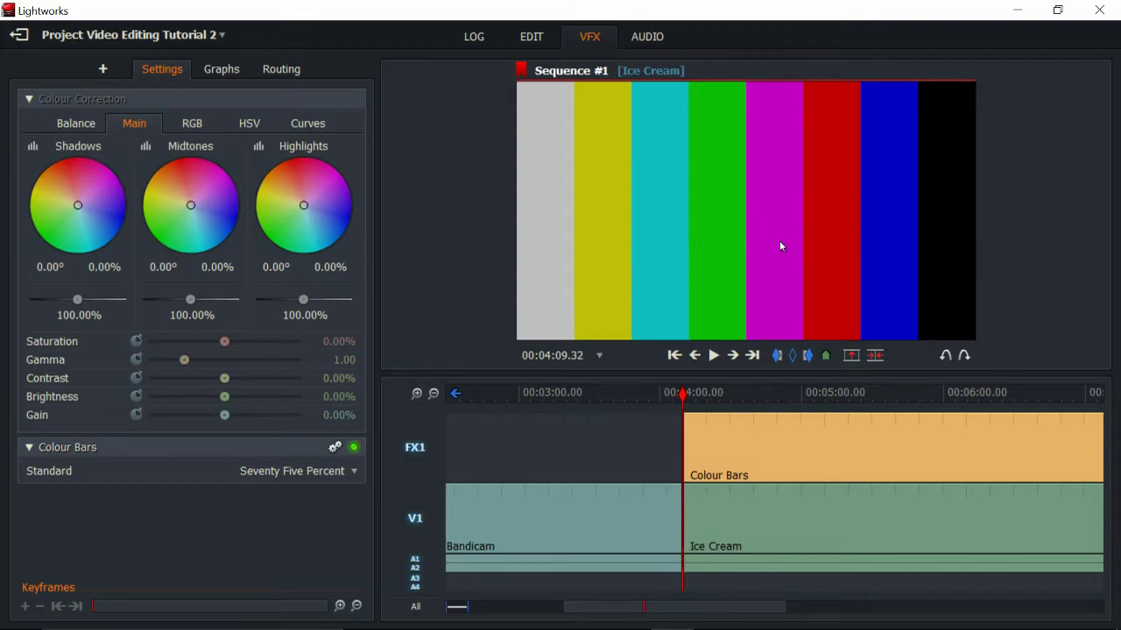
{"action": "key", "text": "Delete"}
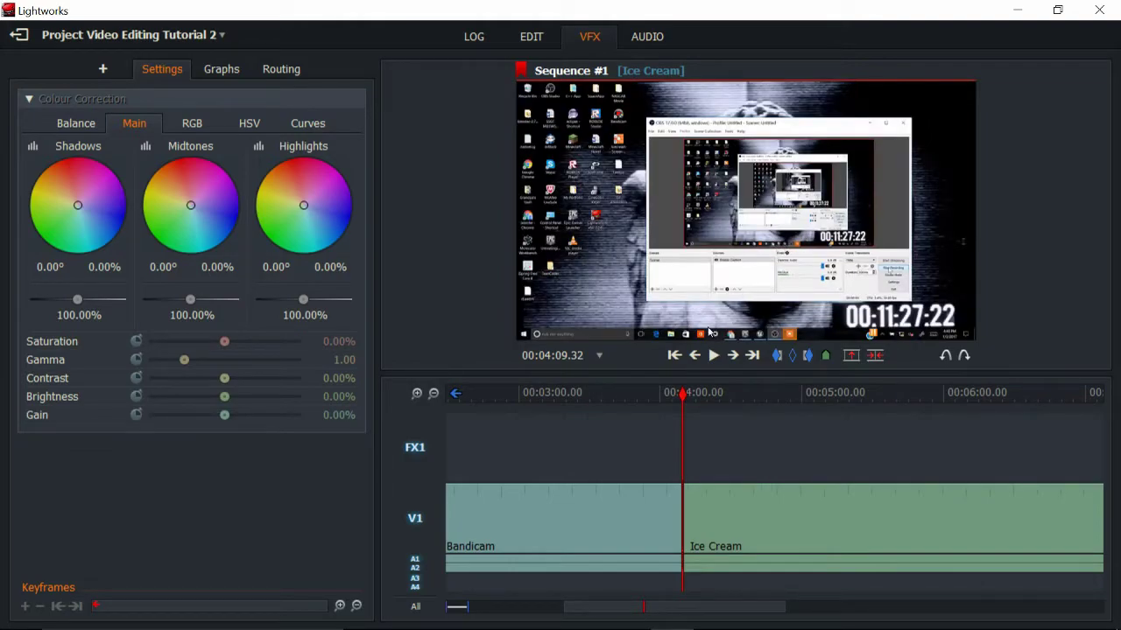
- Apply the Simple 2D Shape matte effect to the Ice Cream clip and set the rectangle's height to 49.40%
{"action": "left_click", "coordinate": [104, 69]}
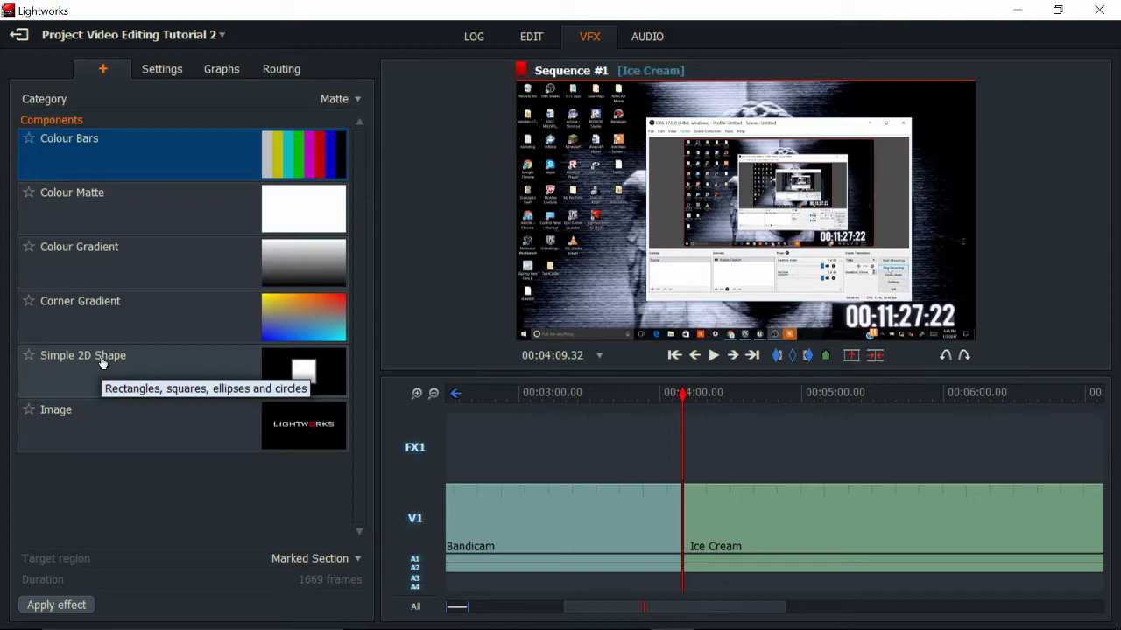
{"action": "left_click_drag", "start_coordinate": [103, 364], "coordinate": [805, 540]}
{"action": "left_click_drag", "start_coordinate": [670, 610], "coordinate": [727, 608]}
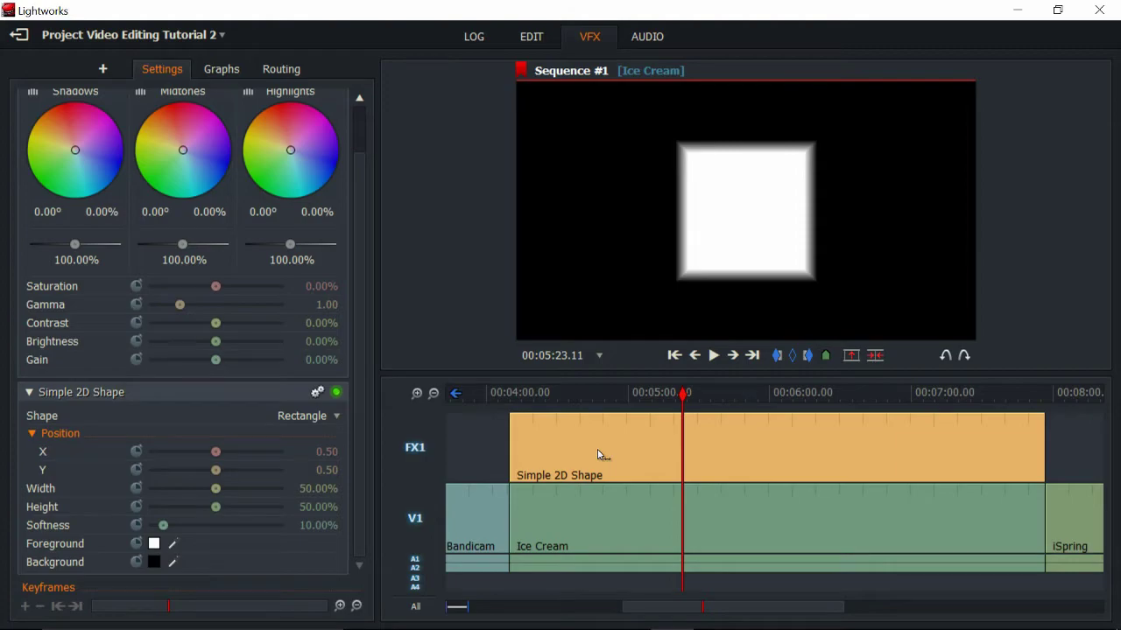
{"action": "mouse_move", "coordinate": [569, 629]}
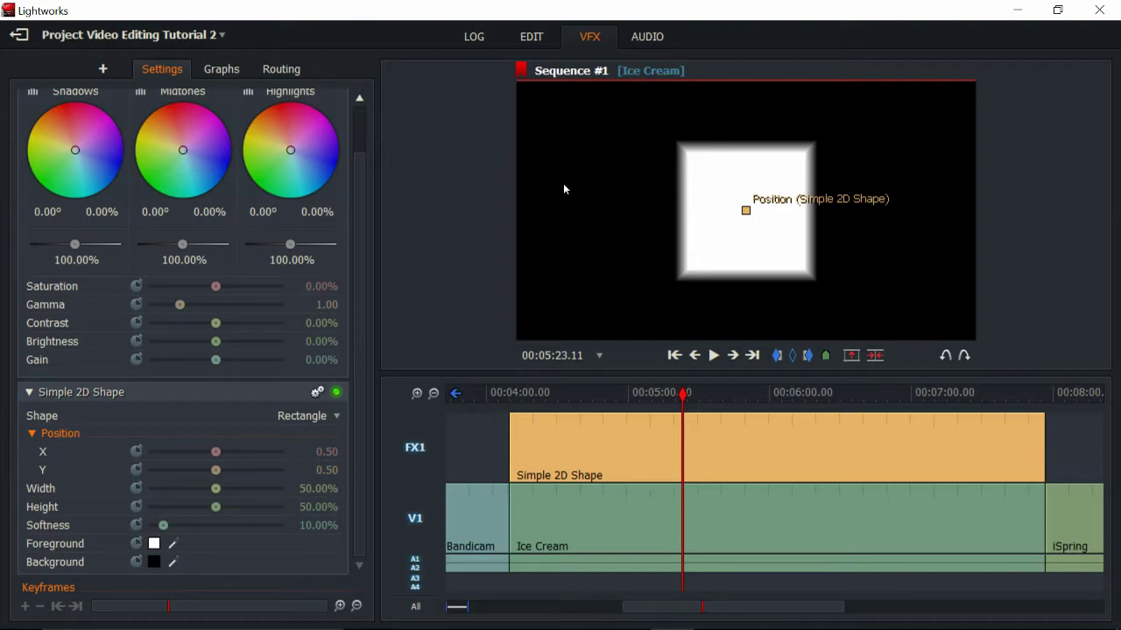
{"action": "left_click", "coordinate": [154, 546]}
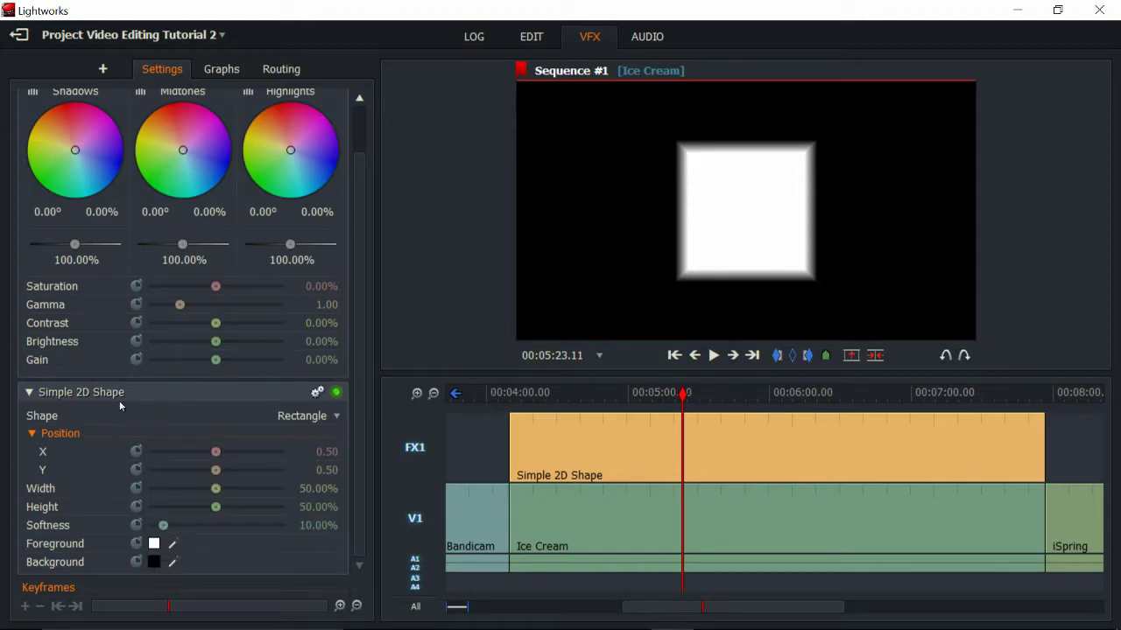
{"action": "left_click", "coordinate": [156, 502]}
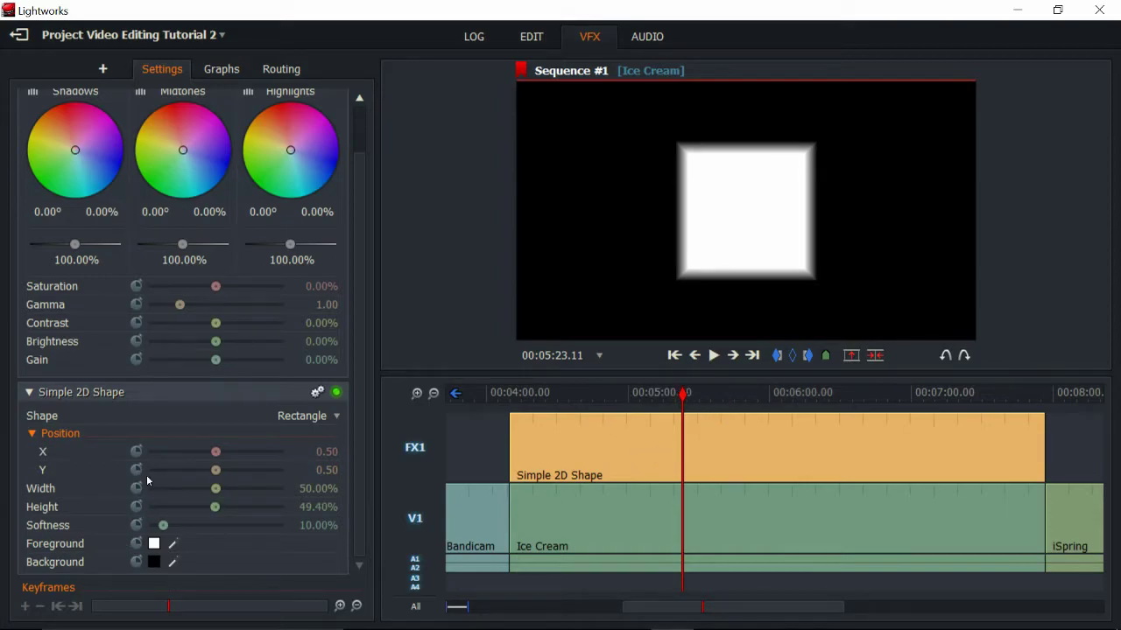
{"action": "scroll", "coordinate": [255, 95], "scroll_direction": "up", "scroll_amount": 2}
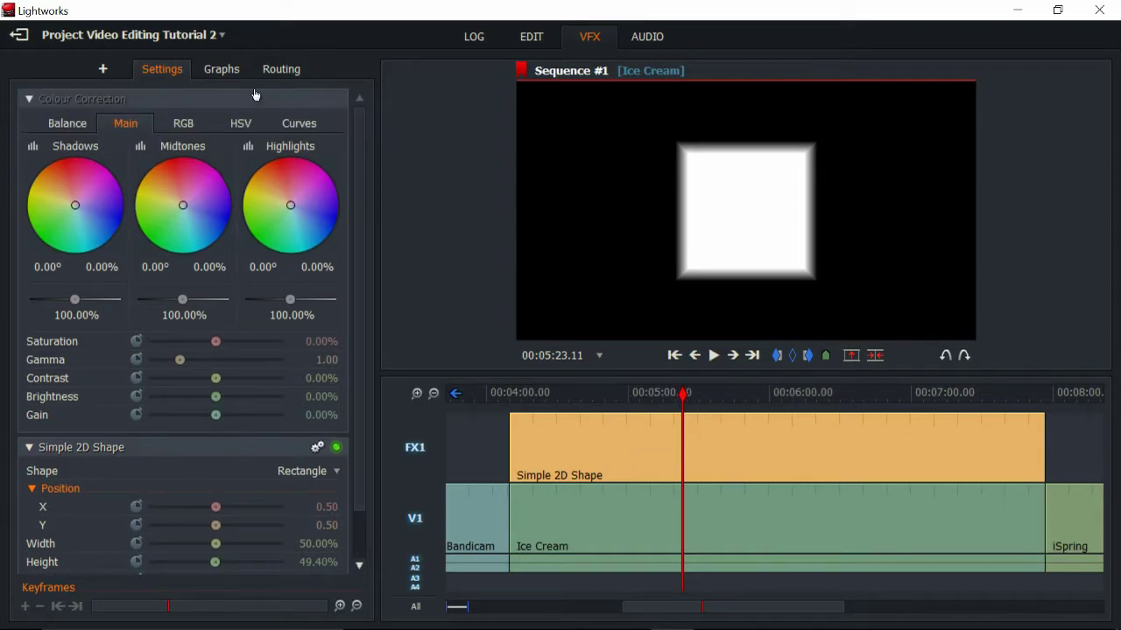
- Apply the Blend effect from the Mix category to the Simple 2D Shape effect above the Ice Cream clip
{"action": "left_click", "coordinate": [103, 69]}
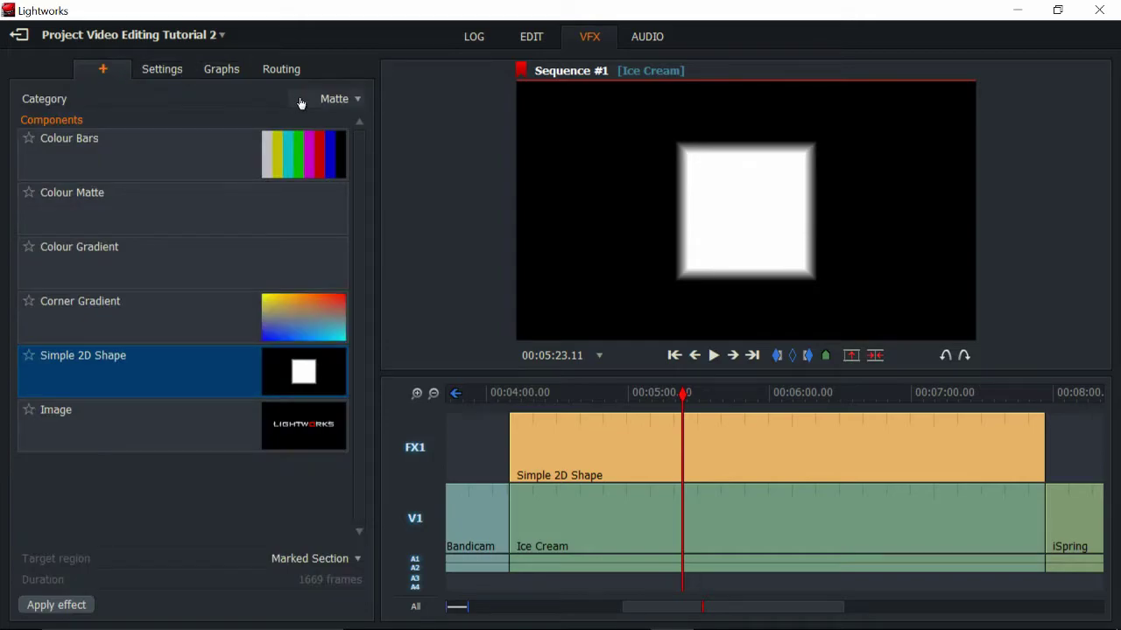
{"action": "left_click", "coordinate": [337, 101]}
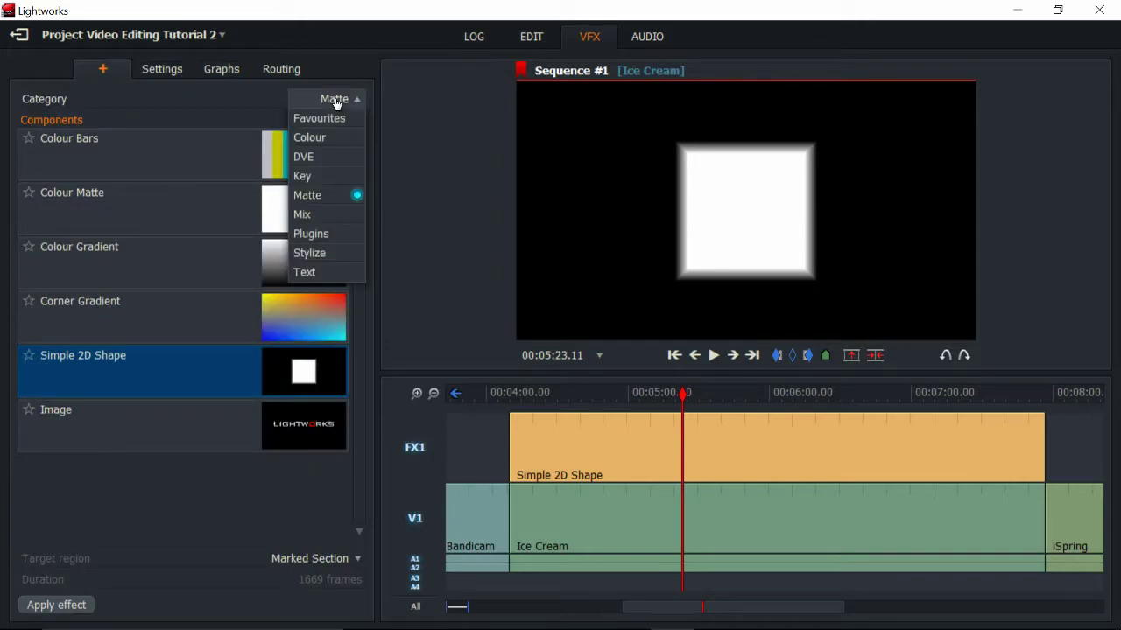
{"action": "left_click", "coordinate": [328, 215]}
{"action": "left_click_drag", "start_coordinate": [134, 155], "coordinate": [610, 472]}
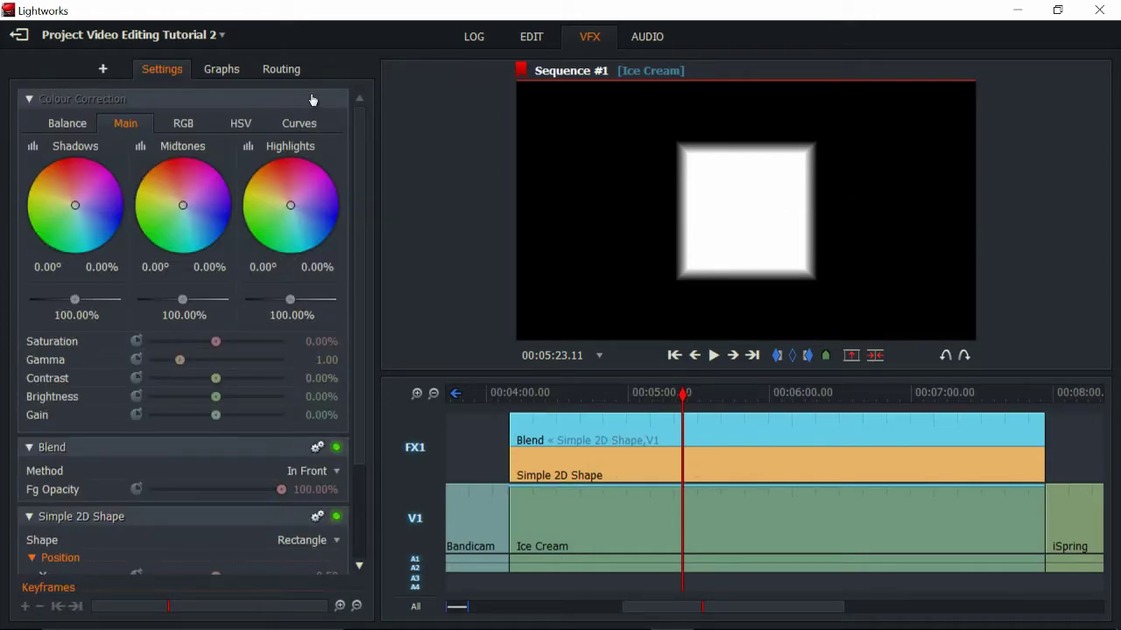
- Make the Simple 2D Shape's background colour fully transparent by lowering its alpha to the minimum
{"action": "scroll", "coordinate": [354, 150], "scroll_direction": "down", "scroll_amount": 3}
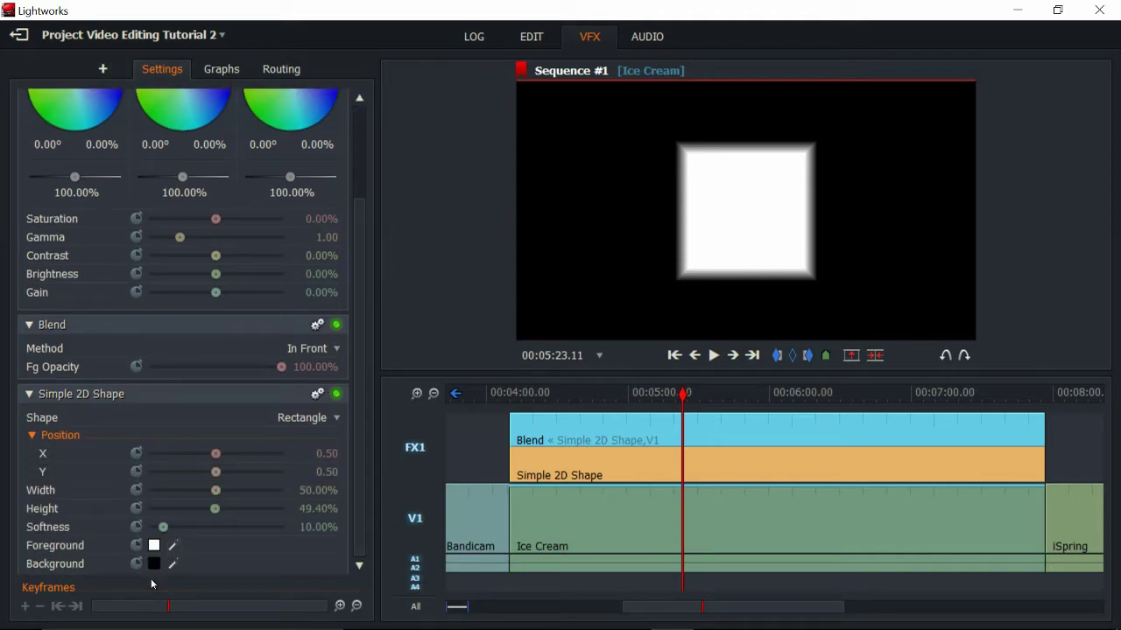
{"action": "left_click", "coordinate": [154, 564]}
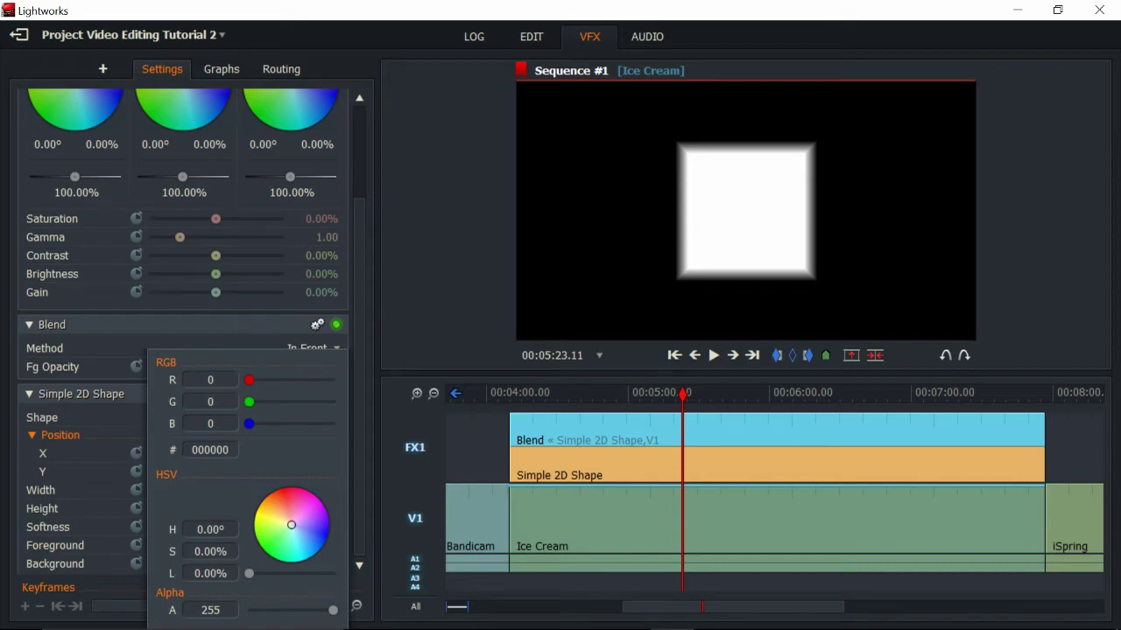
{"action": "left_click_drag", "start_coordinate": [333, 610], "coordinate": [250, 613]}
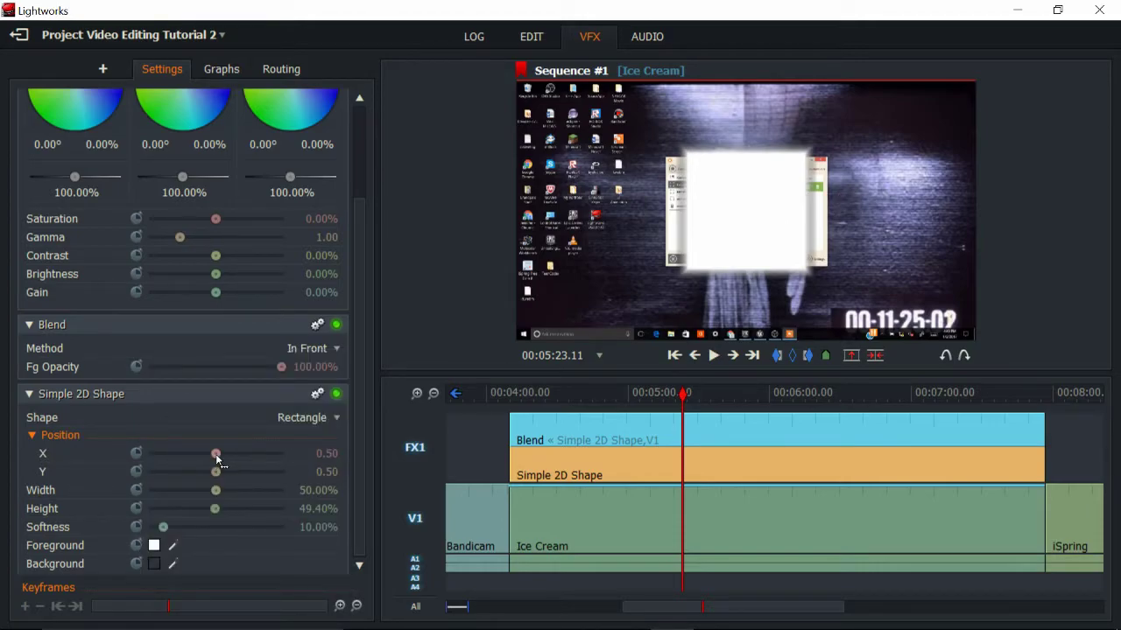
- Position the rectangle at X 0.51, Y 0.45 and resize it to 66.67% width and 48.00% height
{"action": "mouse_move", "coordinate": [223, 460]}
{"action": "left_mouse_down"}
{"action": "mouse_move", "coordinate": [188, 455]}
{"action": "mouse_move", "coordinate": [212, 455]}
{"action": "left_mouse_up"}
{"action": "left_click_drag", "start_coordinate": [714, 216], "coordinate": [755, 227]}
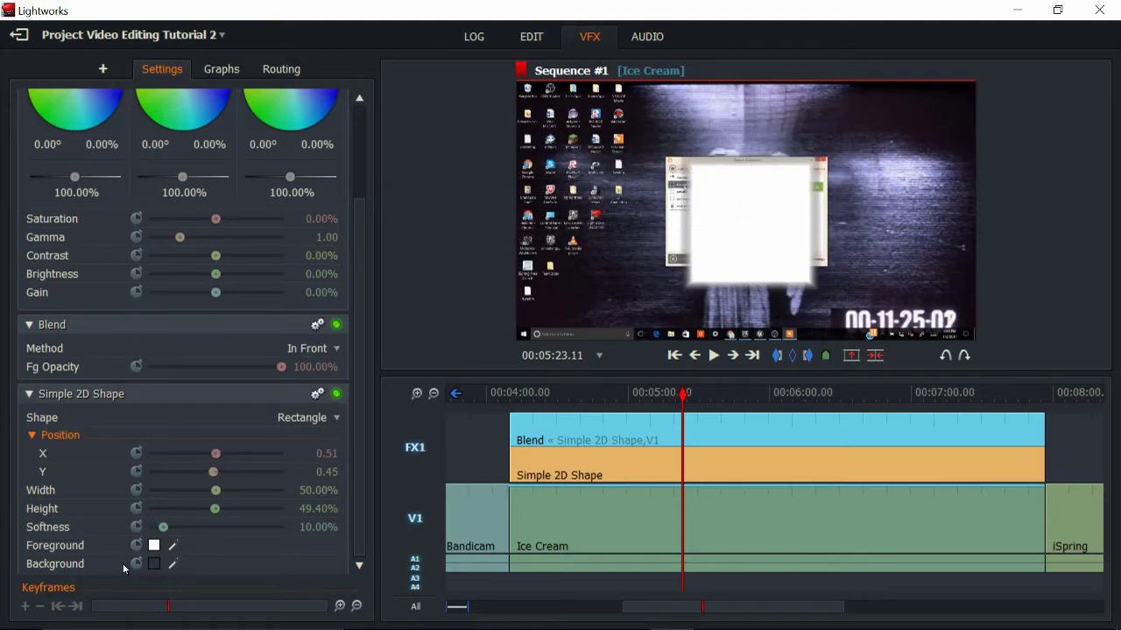
{"action": "mouse_move", "coordinate": [216, 495]}
{"action": "left_mouse_down"}
{"action": "mouse_move", "coordinate": [200, 493]}
{"action": "mouse_move", "coordinate": [237, 491]}
{"action": "mouse_move", "coordinate": [237, 508]}
{"action": "mouse_move", "coordinate": [260, 508]}
{"action": "mouse_move", "coordinate": [171, 512]}
{"action": "mouse_move", "coordinate": [214, 509]}
{"action": "left_mouse_up"}
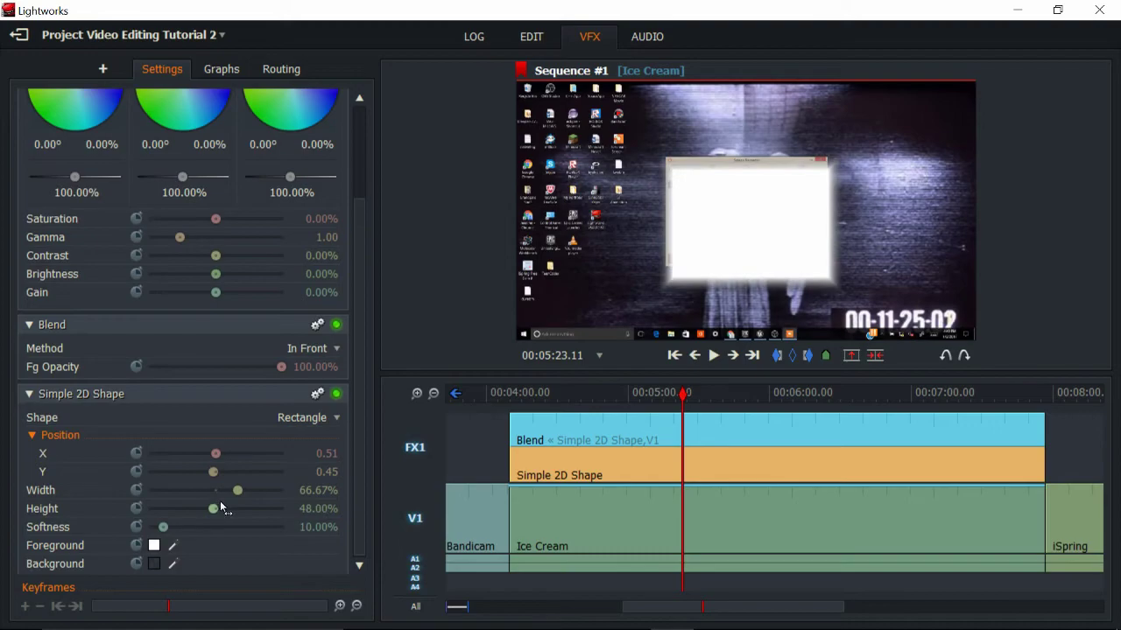
- Try another shape type for the Simple 2D Shape effect and switch it back to Rectangle
{"action": "left_click", "coordinate": [320, 421]}
{"action": "left_click", "coordinate": [309, 457]}
{"action": "left_click", "coordinate": [319, 420]}
{"action": "left_click", "coordinate": [301, 436]}
- Set the rectangle's softness to 0.00% and its foreground colour to bright green
{"action": "mouse_move", "coordinate": [167, 530]}
{"action": "left_mouse_down"}
{"action": "mouse_move", "coordinate": [285, 531]}
{"action": "mouse_move", "coordinate": [144, 528]}
{"action": "left_mouse_up"}
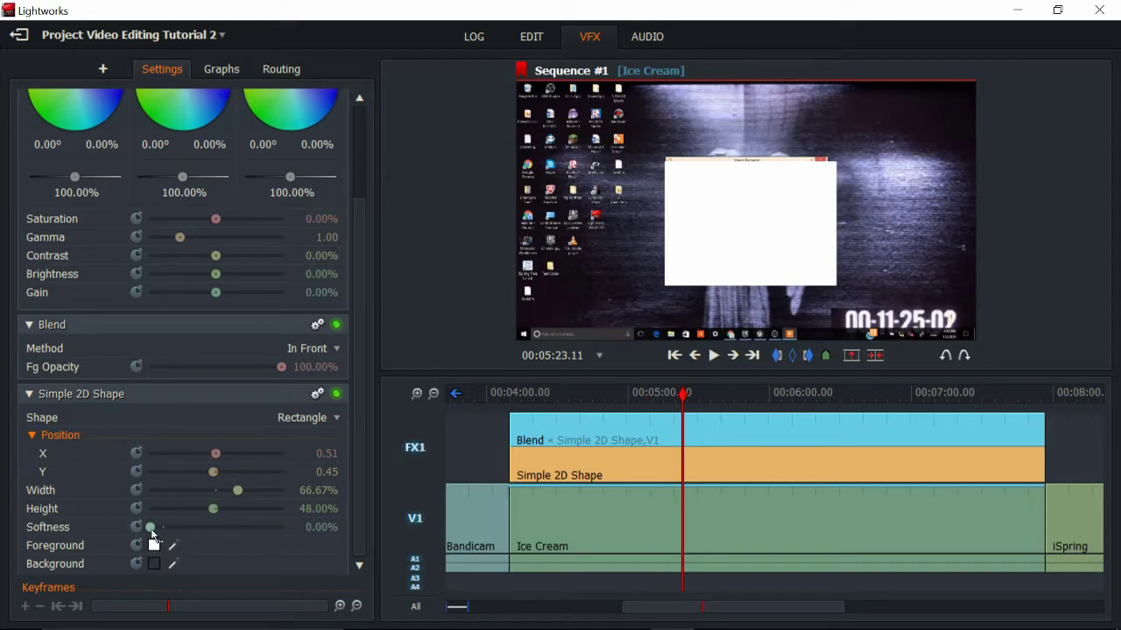
{"action": "left_click_drag", "start_coordinate": [150, 528], "coordinate": [110, 526]}
{"action": "left_click", "coordinate": [154, 545]}
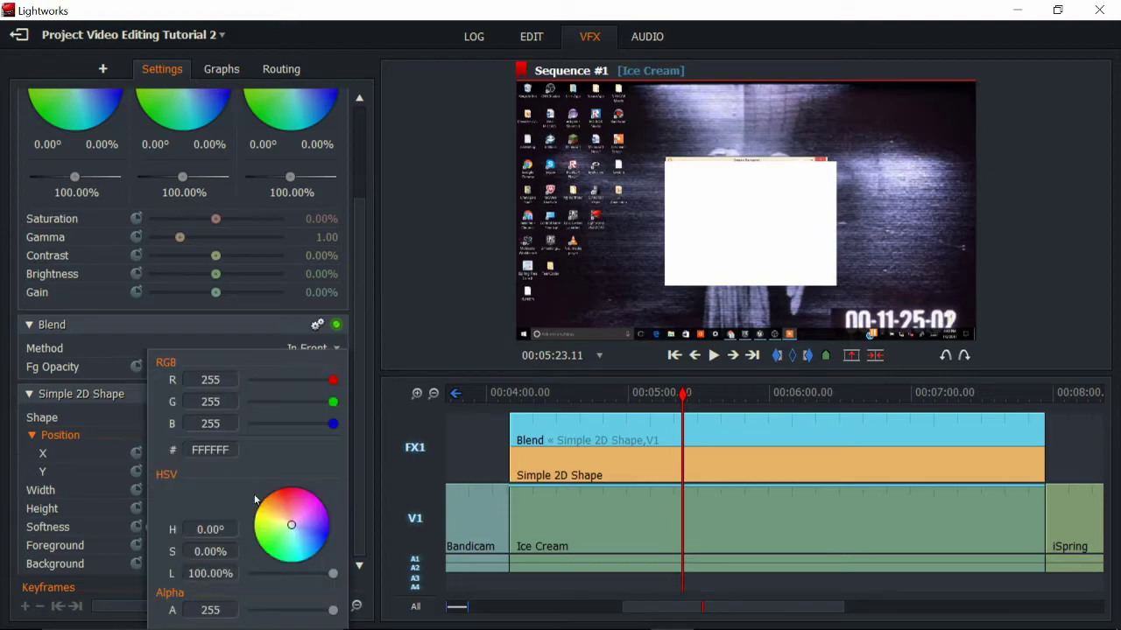
{"action": "left_click_drag", "start_coordinate": [295, 525], "coordinate": [245, 552]}
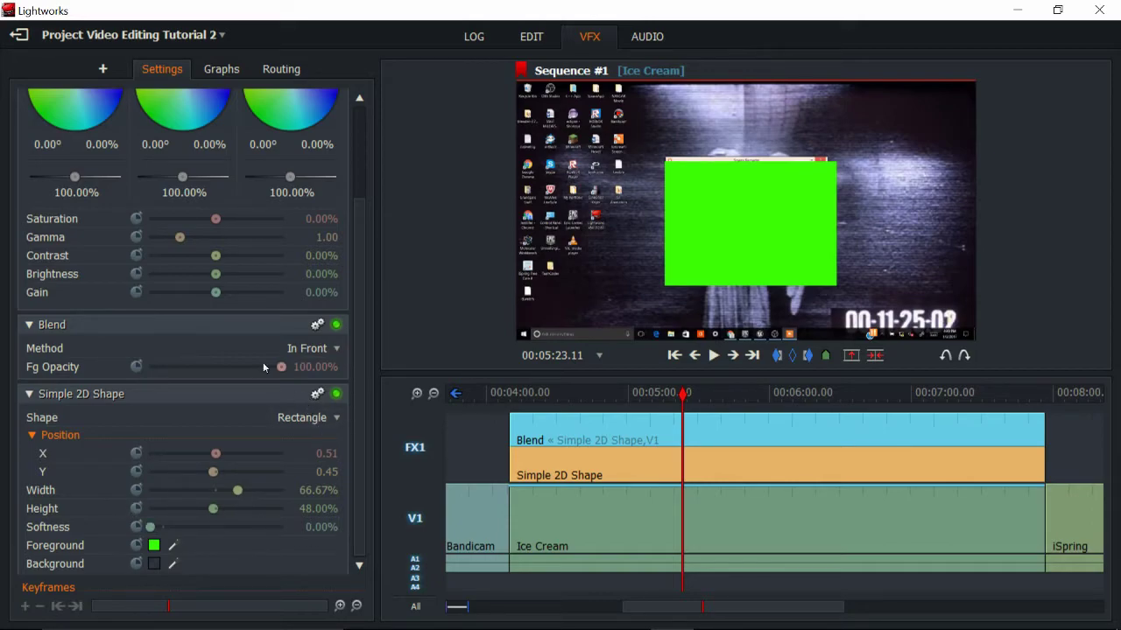
- Try a Blend foreground opacity of 64.00% on the green rectangle and return it to 100.00%
{"action": "left_click", "coordinate": [312, 349]}
{"action": "left_click_drag", "start_coordinate": [285, 368], "coordinate": [234, 367]}
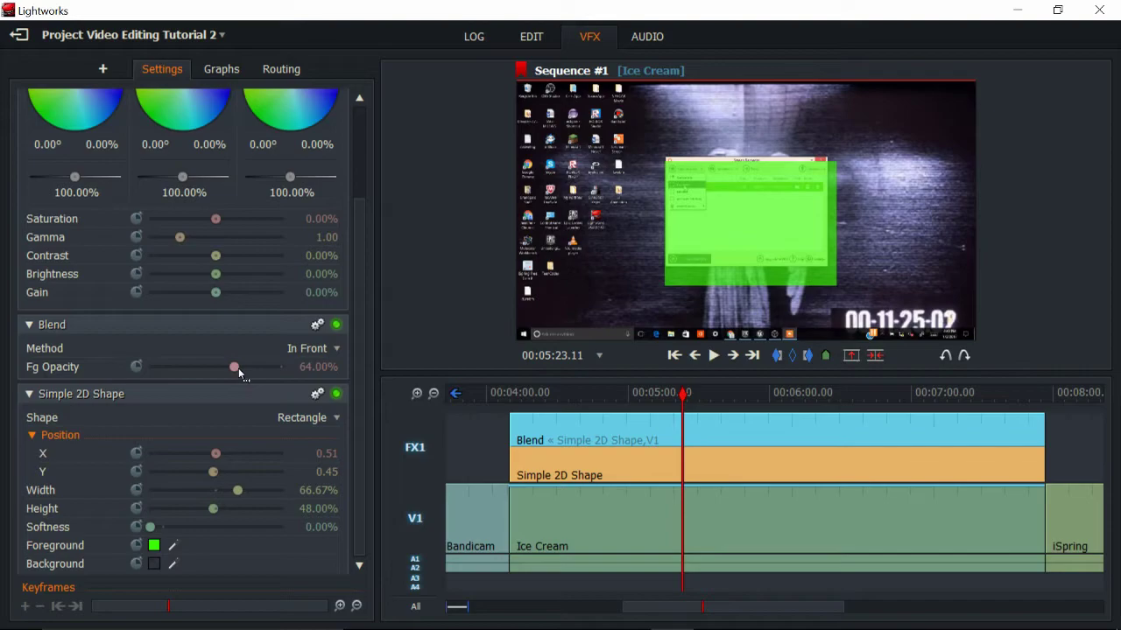
{"action": "left_click_drag", "start_coordinate": [235, 366], "coordinate": [302, 366]}
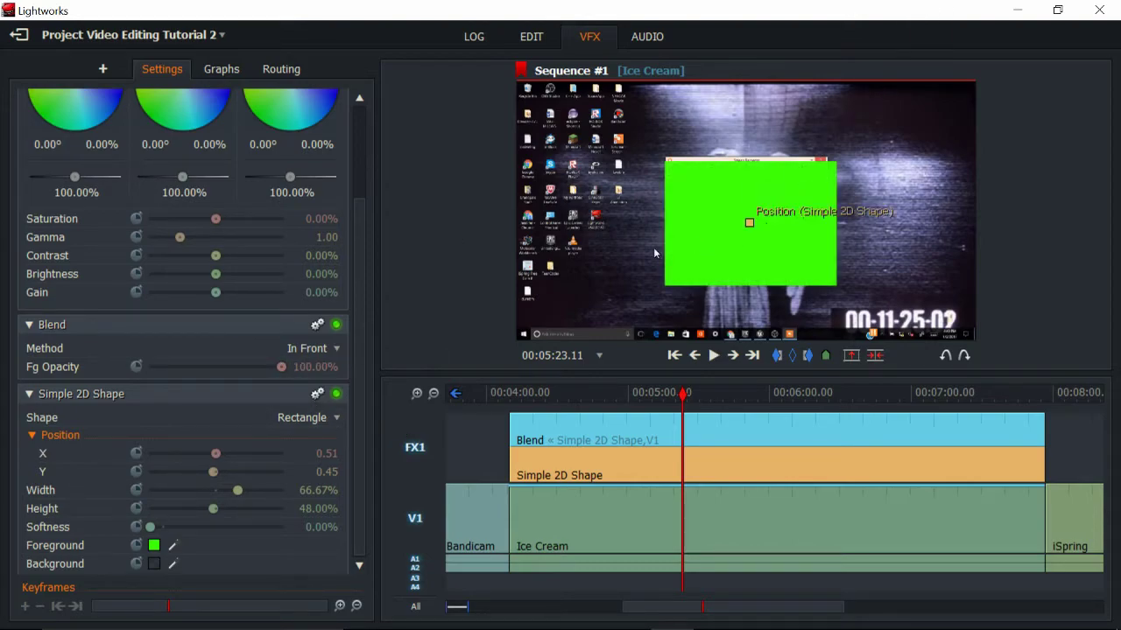
{"action": "mouse_move", "coordinate": [278, 371]}
{"action": "left_mouse_down"}
{"action": "mouse_move", "coordinate": [166, 375]}
{"action": "mouse_move", "coordinate": [281, 368]}
{"action": "left_mouse_up"}
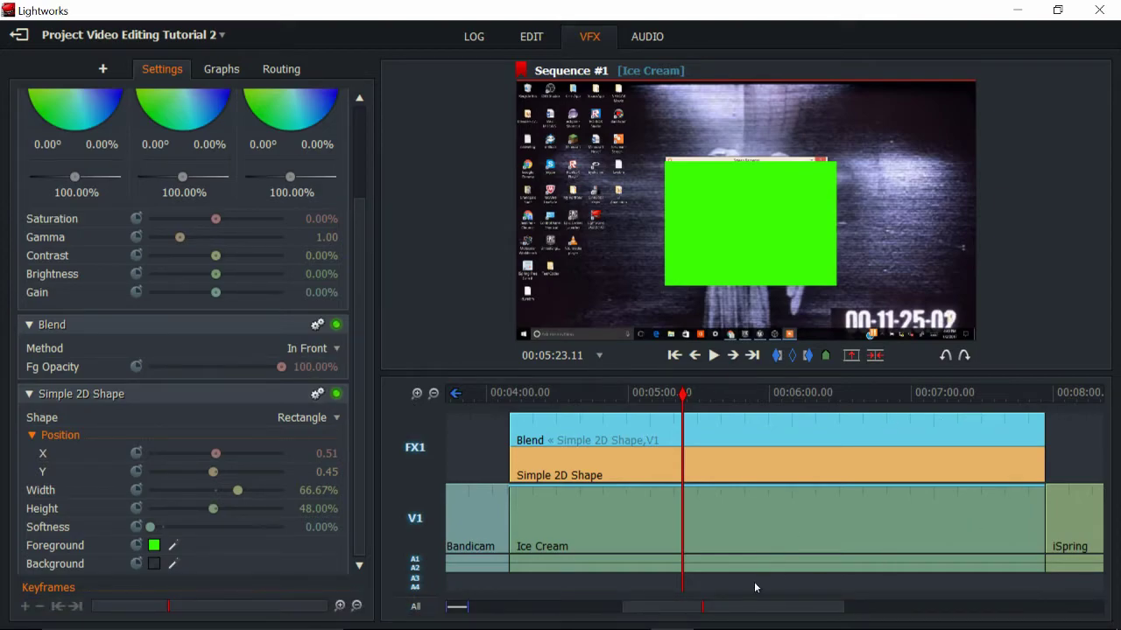
- Place the playhead at the start of the iSpring clip and apply the Image effect from the Matte category to it
{"action": "left_click_drag", "start_coordinate": [753, 608], "coordinate": [894, 610]}
{"action": "left_click", "coordinate": [680, 359]}
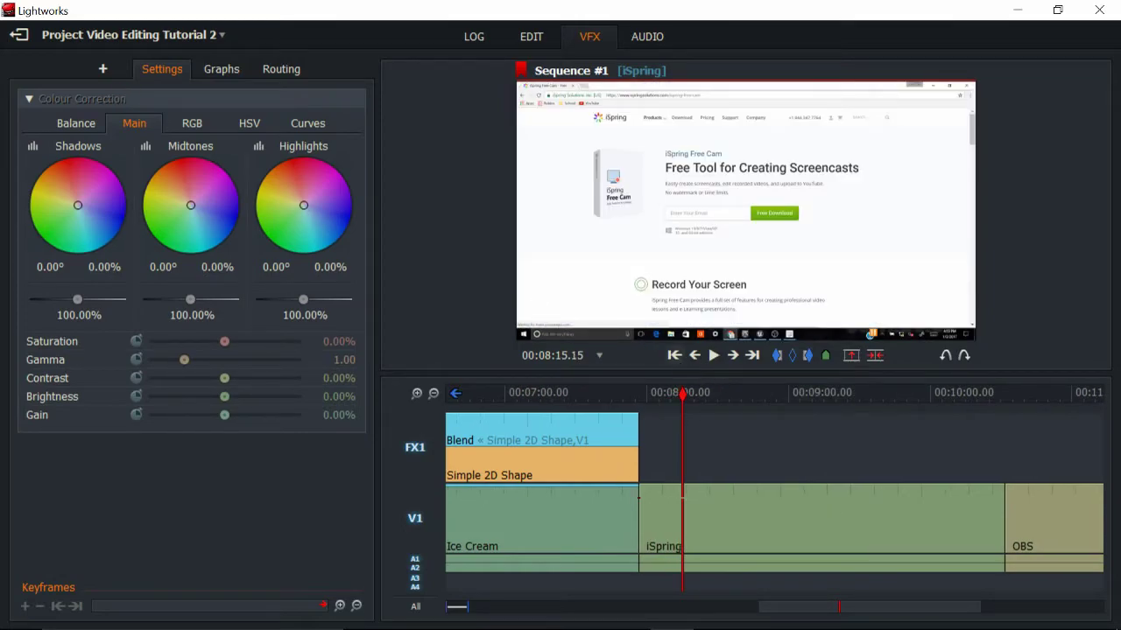
{"action": "left_click", "coordinate": [104, 69]}
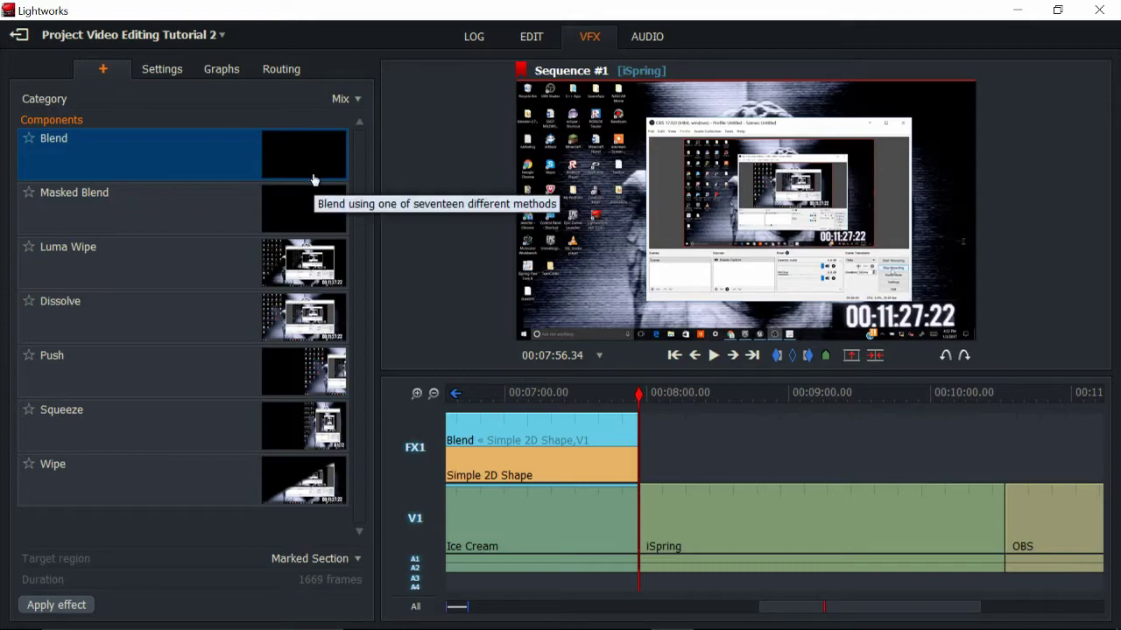
{"action": "left_click", "coordinate": [344, 99]}
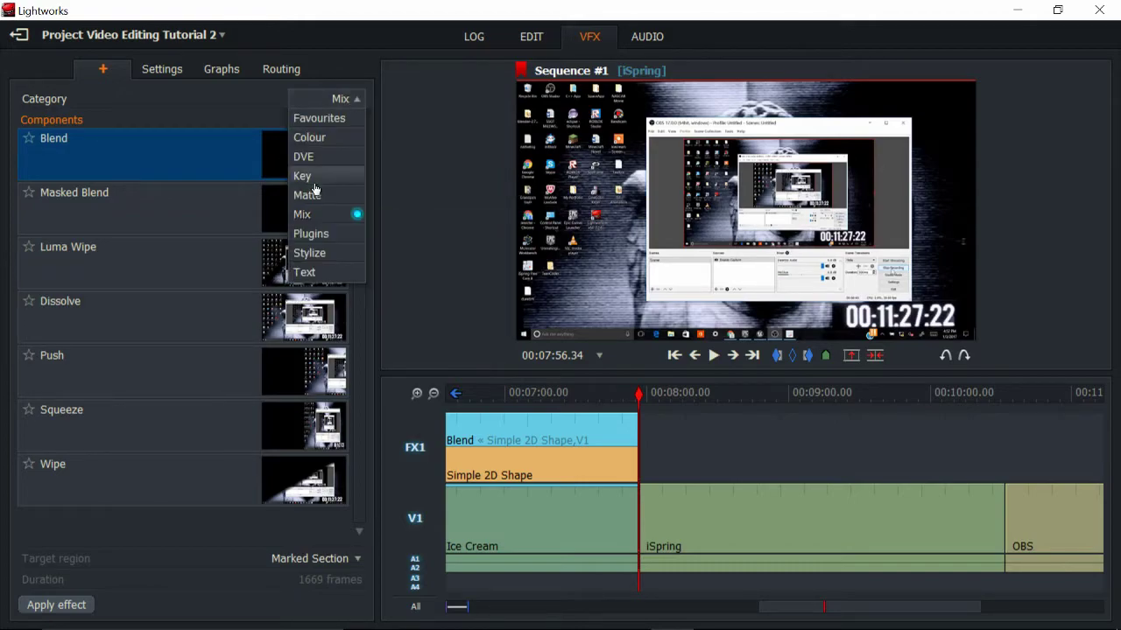
{"action": "left_click", "coordinate": [319, 198]}
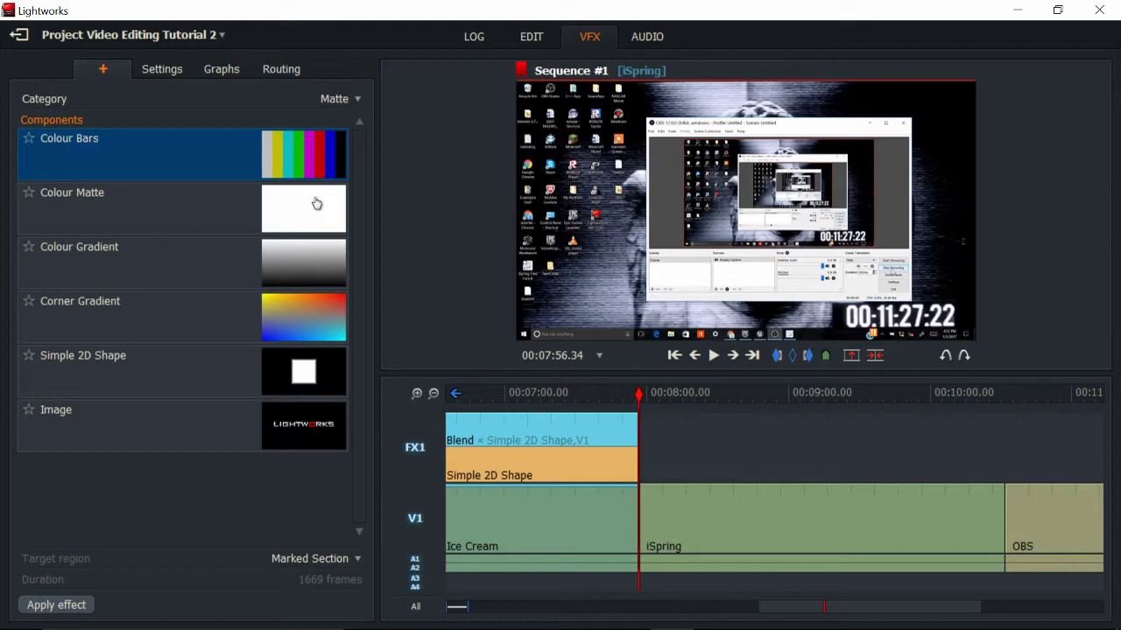
{"action": "left_click", "coordinate": [78, 433]}
{"action": "left_click_drag", "start_coordinate": [78, 432], "coordinate": [736, 523]}
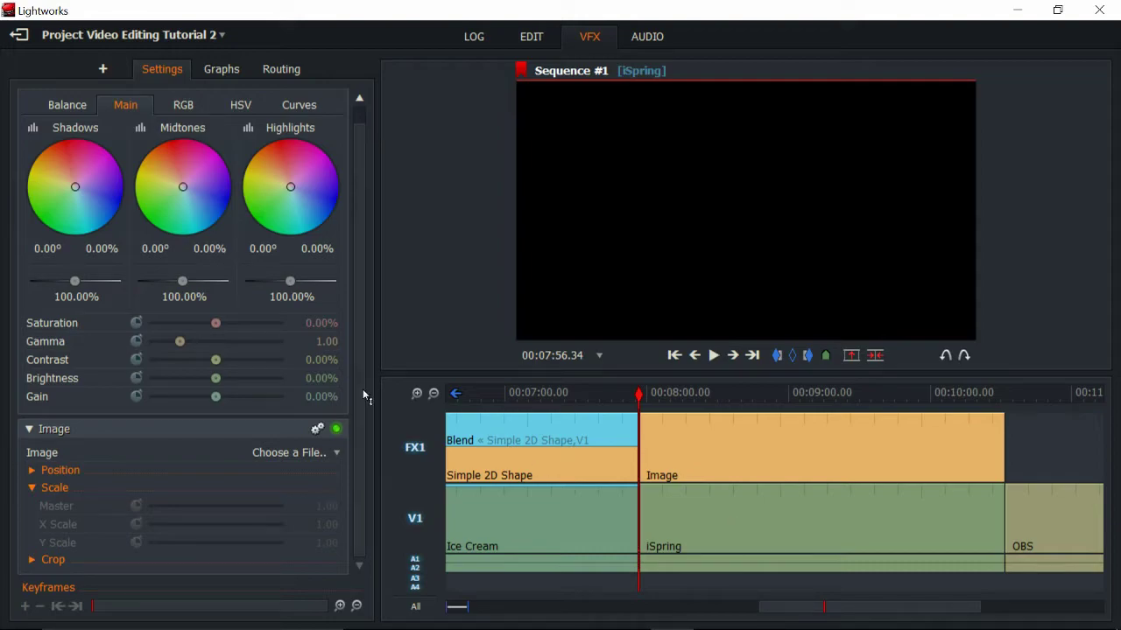
- Load CPlusPlusAppLogo.png from the Pictures folder into the Image effect and nudge the logo near the frame's centre
{"action": "left_click", "coordinate": [310, 454]}
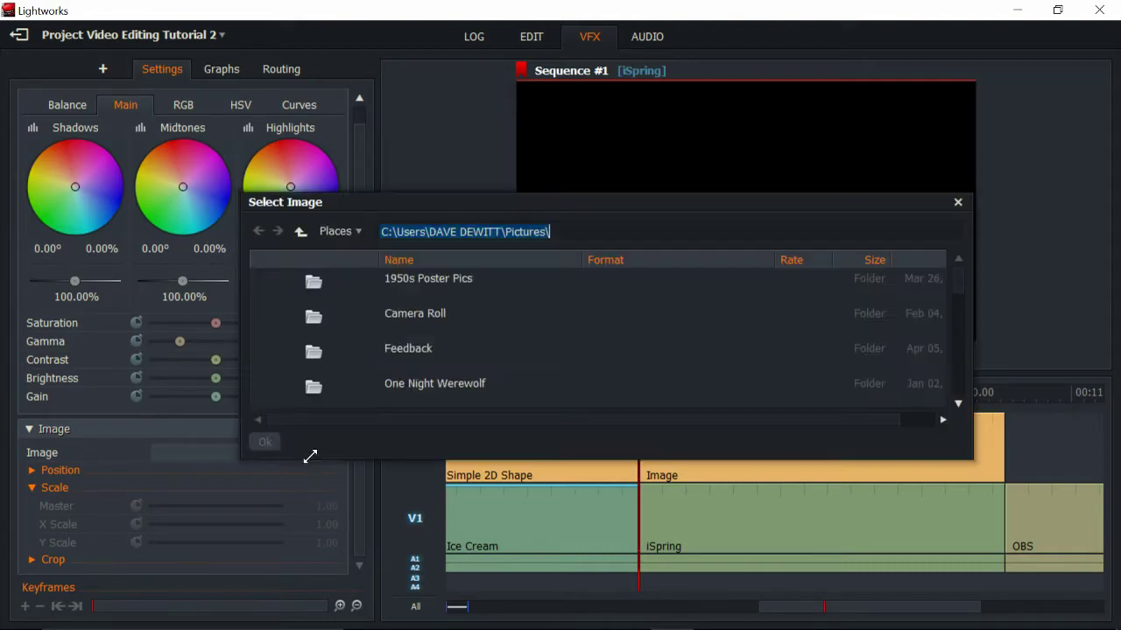
{"action": "double_click", "coordinate": [414, 321]}
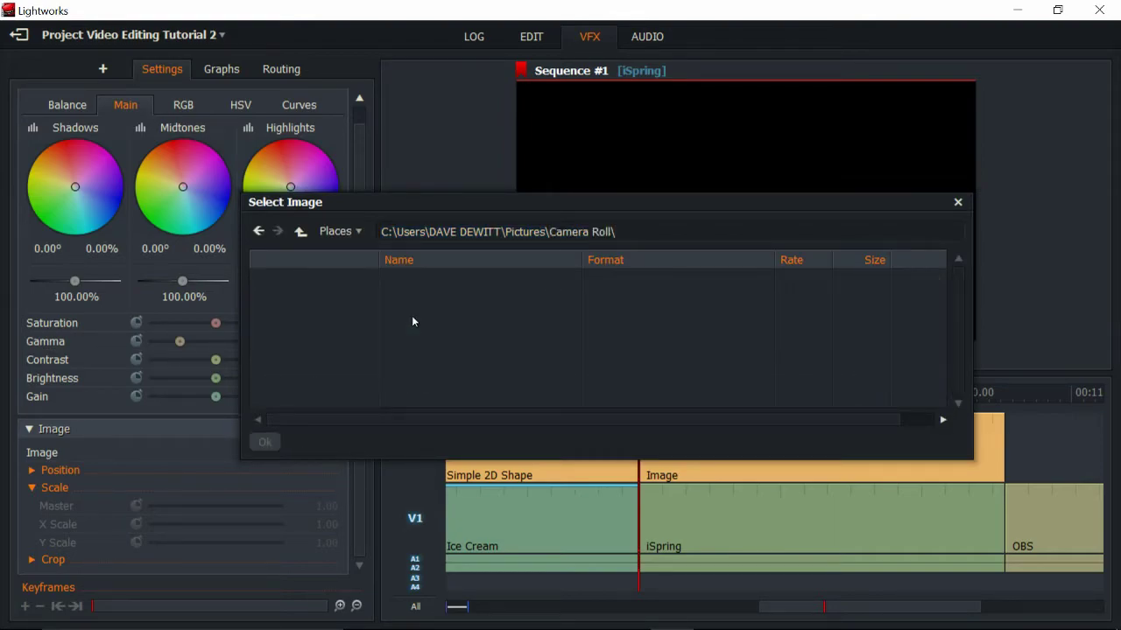
{"action": "left_click", "coordinate": [301, 233]}
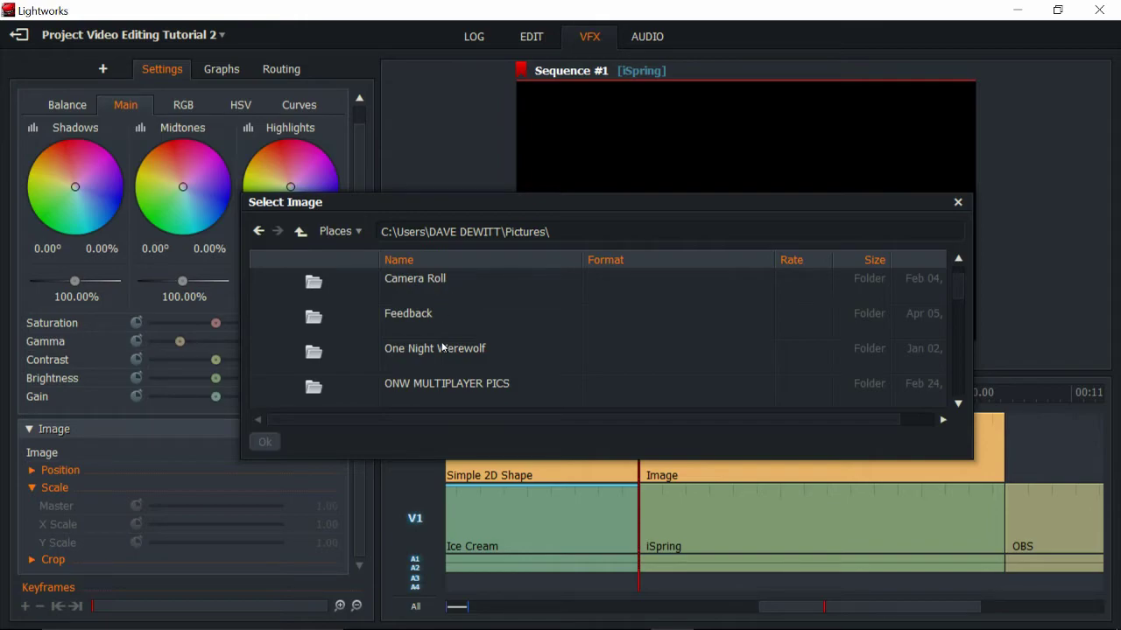
{"action": "scroll", "coordinate": [457, 383], "scroll_direction": "down", "scroll_amount": 5}
{"action": "scroll", "coordinate": [958, 332], "scroll_direction": "down", "scroll_amount": 2}
{"action": "double_click", "coordinate": [323, 343]}
{"action": "mouse_move", "coordinate": [748, 217]}
{"action": "left_mouse_down"}
{"action": "mouse_move", "coordinate": [757, 215]}
{"action": "mouse_move", "coordinate": [709, 223]}
{"action": "mouse_move", "coordinate": [769, 220]}
{"action": "mouse_move", "coordinate": [753, 213]}
{"action": "left_mouse_up"}
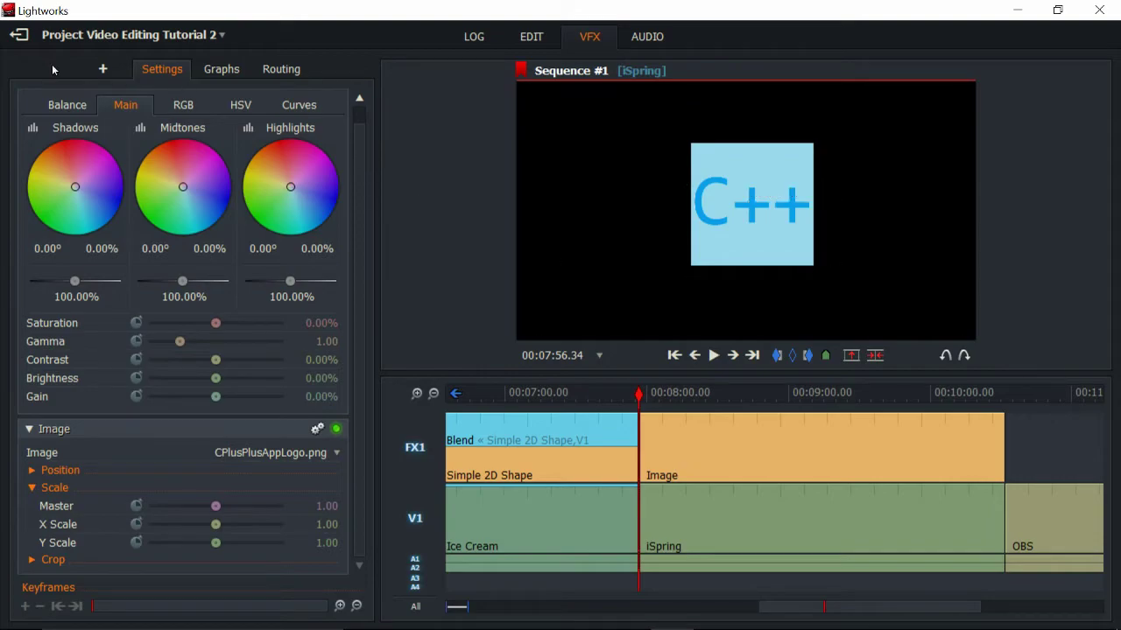
- Apply the Blend effect from the Mix category to the Image effect above the iSpring clip
{"action": "left_click", "coordinate": [102, 69]}
{"action": "left_click", "coordinate": [349, 99]}
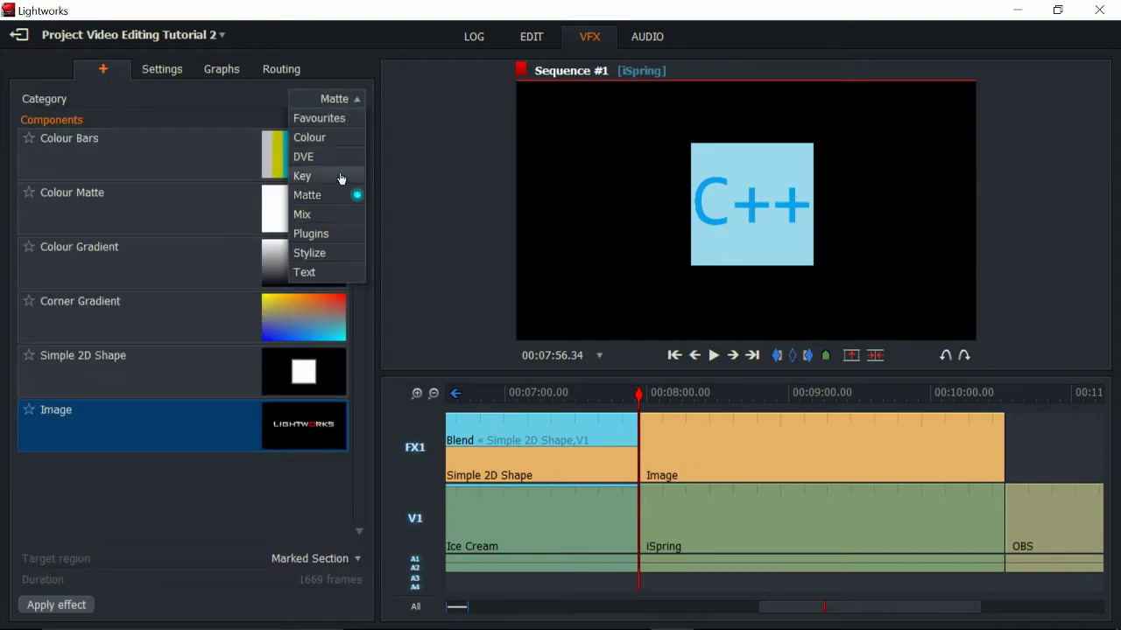
{"action": "left_click", "coordinate": [338, 214]}
{"action": "left_click_drag", "start_coordinate": [137, 155], "coordinate": [738, 463]}
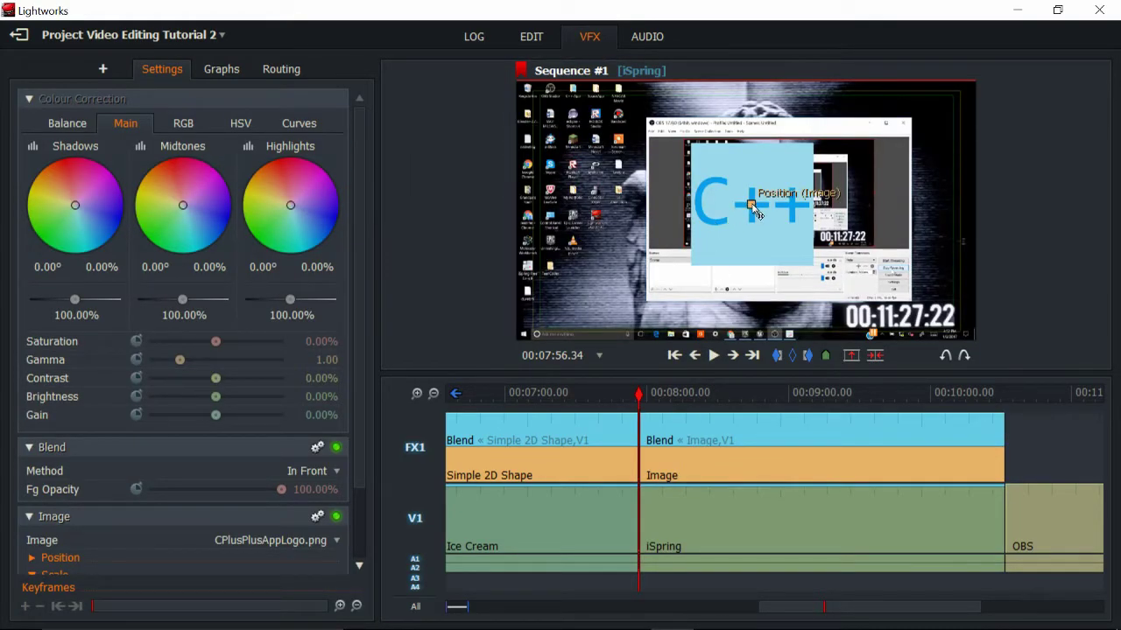
- Scale the logo to Master 1.03, X 1.07 and Y 1.04, and move it to X 0.49, Y 0.57
{"action": "left_click_drag", "start_coordinate": [359, 457], "coordinate": [360, 520]}
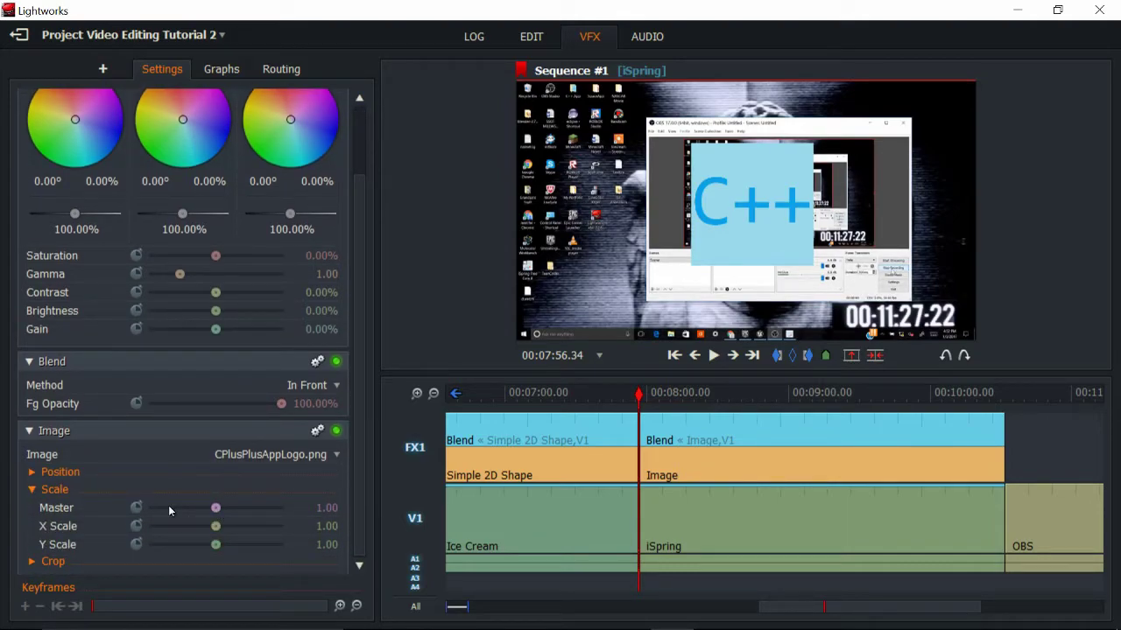
{"action": "left_click_drag", "start_coordinate": [218, 510], "coordinate": [218, 544]}
{"action": "left_click", "coordinate": [238, 531]}
{"action": "mouse_move", "coordinate": [745, 198]}
{"action": "left_mouse_down"}
{"action": "mouse_move", "coordinate": [722, 189]}
{"action": "mouse_move", "coordinate": [734, 199]}
{"action": "left_mouse_up"}
{"action": "left_click", "coordinate": [33, 473]}
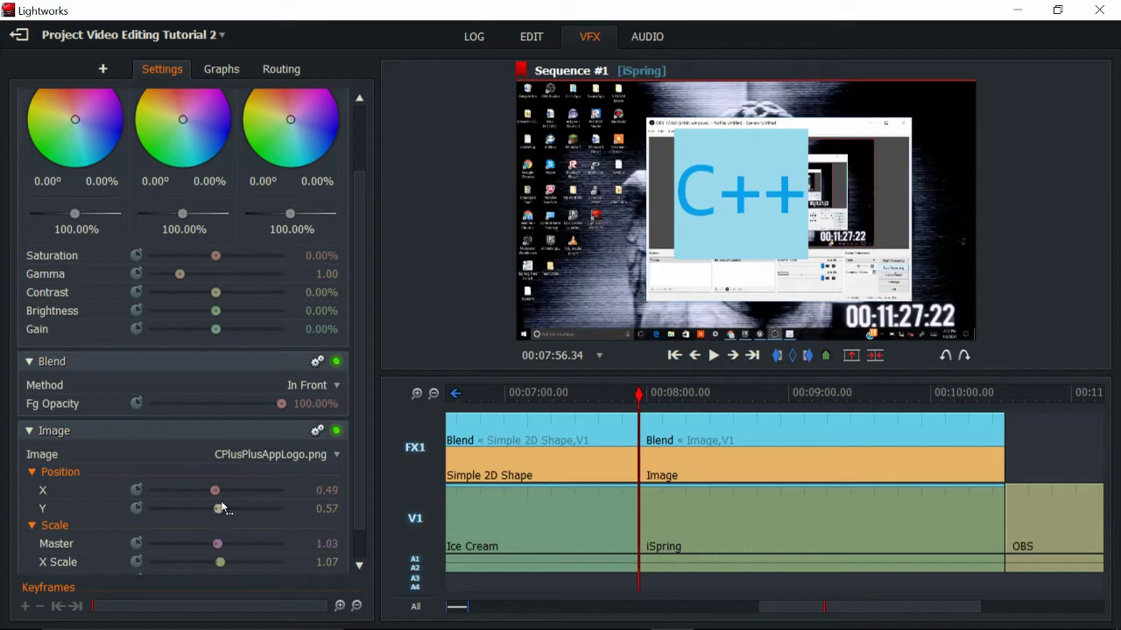
{"action": "left_click", "coordinate": [32, 473]}
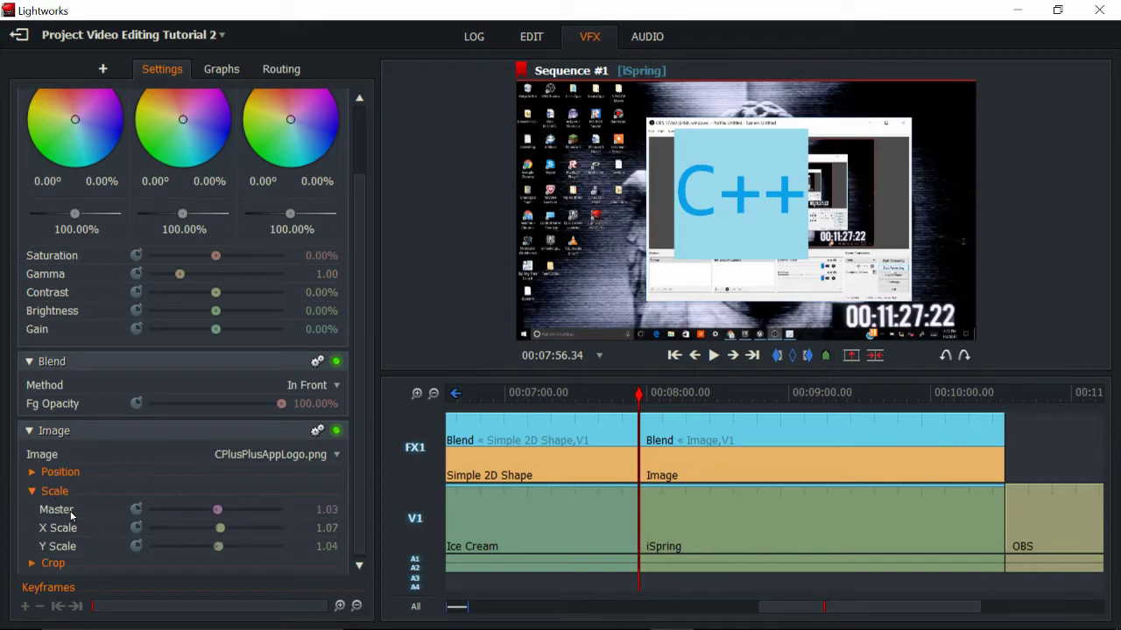
- Try the logo's left, top, right and bottom crop settings and return them all to 0.00%
{"action": "left_click_drag", "start_coordinate": [364, 484], "coordinate": [356, 513]}
{"action": "left_click", "coordinate": [31, 560]}
{"action": "left_click_drag", "start_coordinate": [364, 429], "coordinate": [358, 472]}
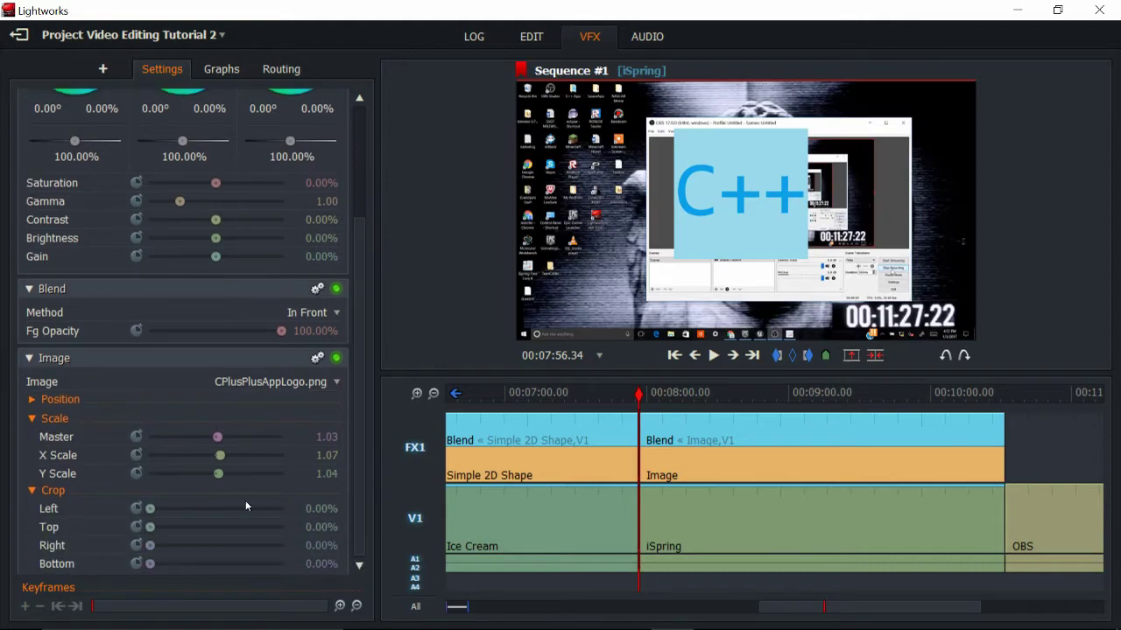
{"action": "left_click_drag", "start_coordinate": [151, 510], "coordinate": [149, 565]}
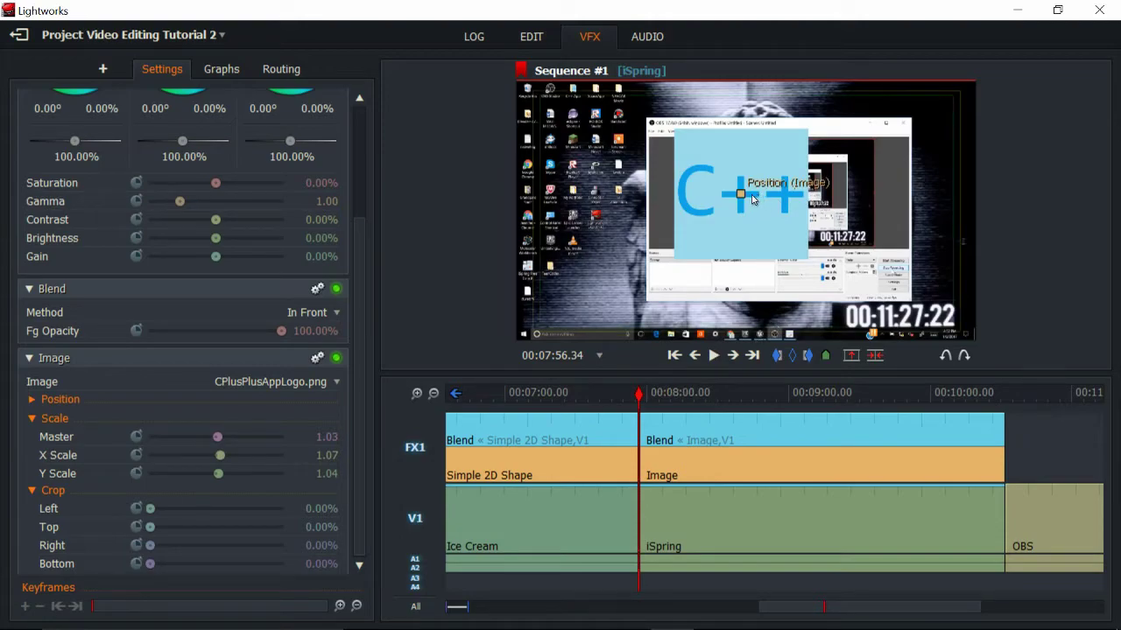
- Apply the Blur effect from the Stylize category to the OBS clip and set its amount to 82.94%
{"action": "mouse_move", "coordinate": [821, 616]}
{"action": "left_mouse_down"}
{"action": "mouse_move", "coordinate": [918, 610]}
{"action": "mouse_move", "coordinate": [815, 604]}
{"action": "left_mouse_up"}
{"action": "left_click_drag", "start_coordinate": [639, 396], "coordinate": [903, 395]}
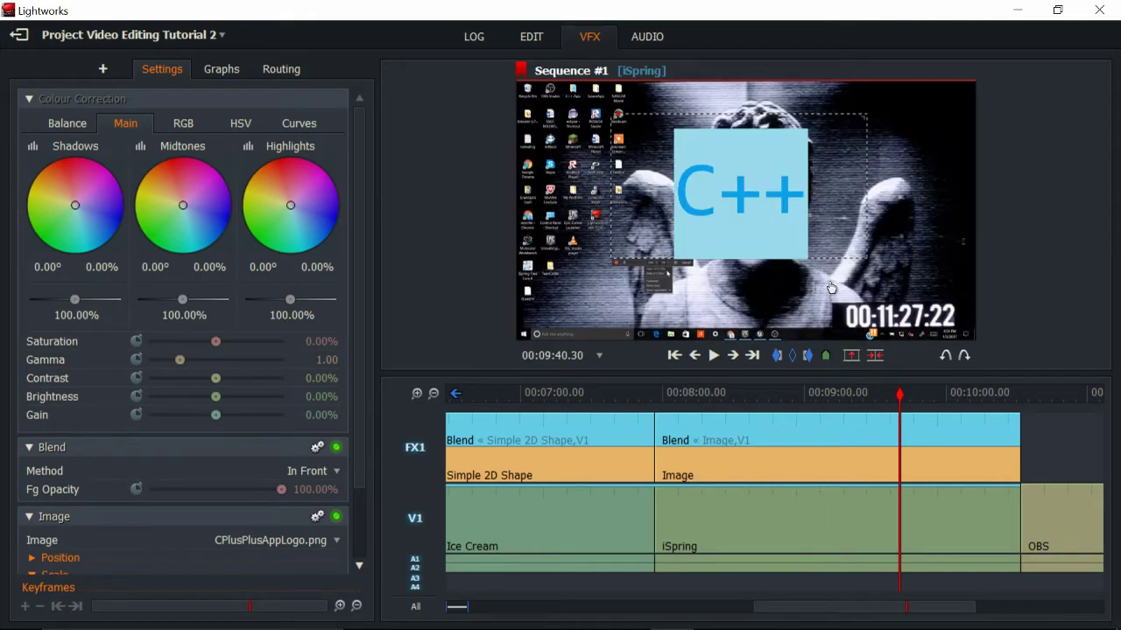
{"action": "left_click", "coordinate": [101, 70]}
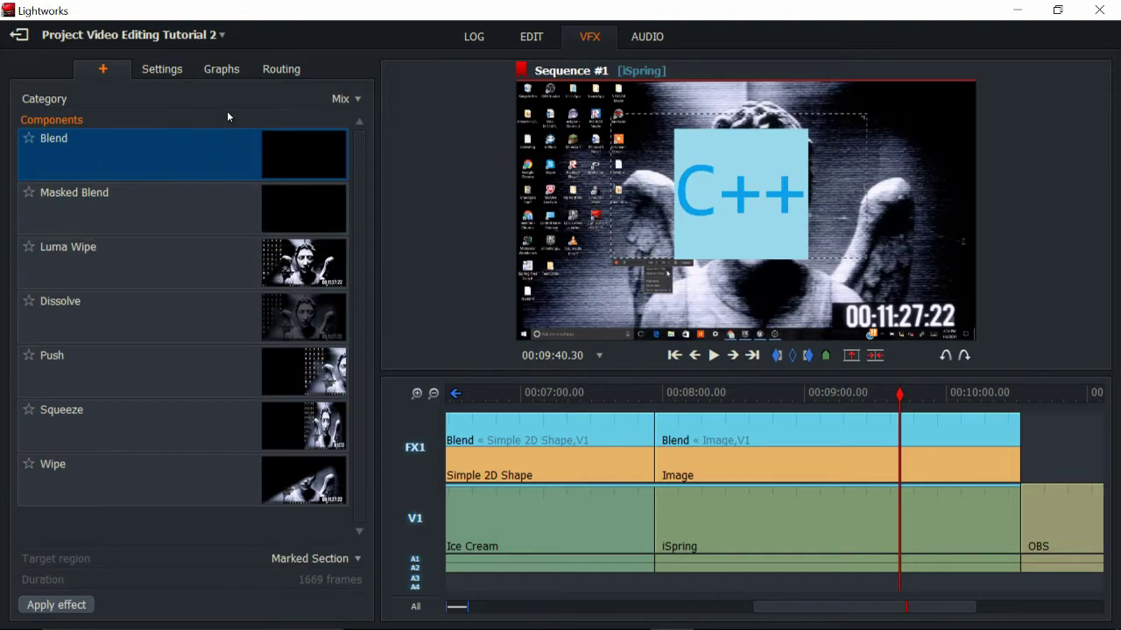
{"action": "left_click", "coordinate": [338, 100]}
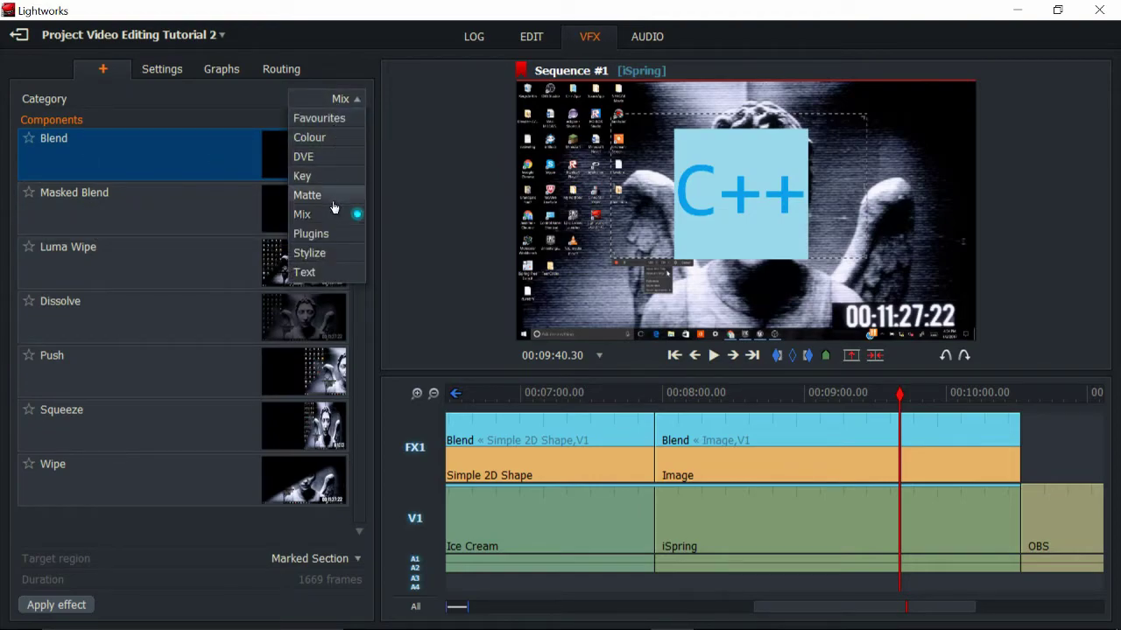
{"action": "left_click", "coordinate": [333, 198]}
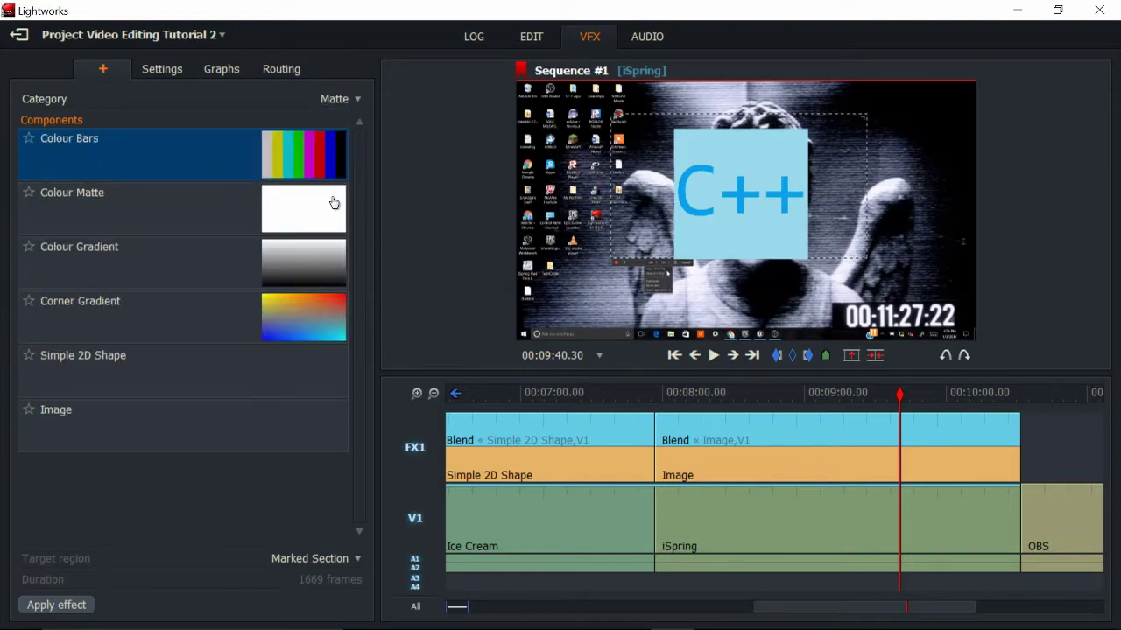
{"action": "left_click", "coordinate": [335, 99]}
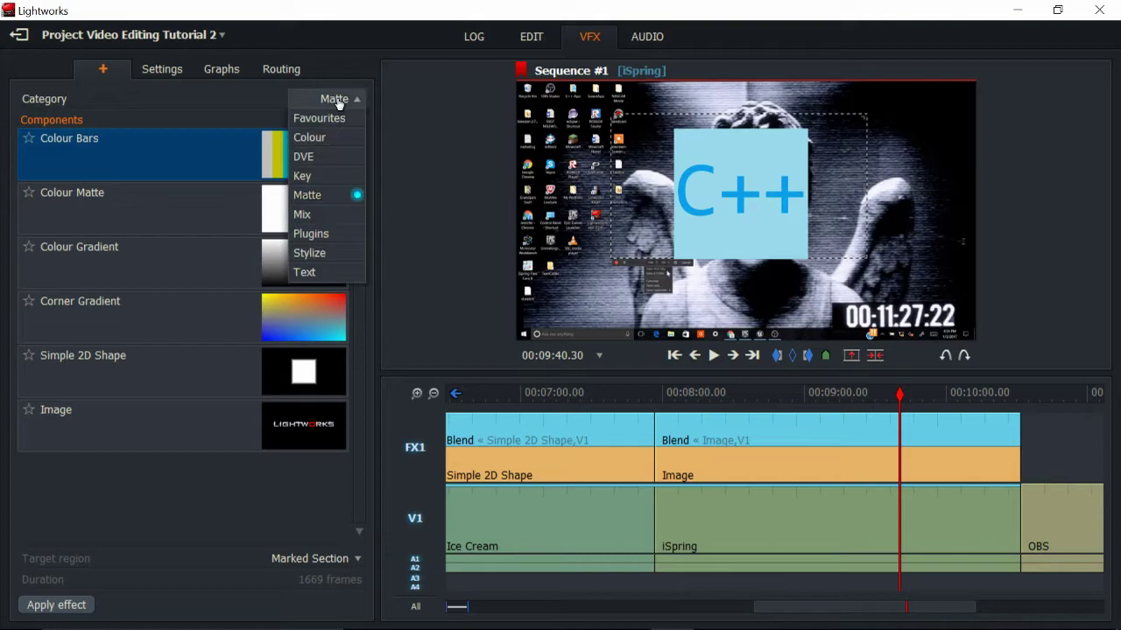
{"action": "left_click", "coordinate": [321, 253]}
{"action": "scroll", "coordinate": [359, 289], "scroll_direction": "up", "scroll_amount": 5}
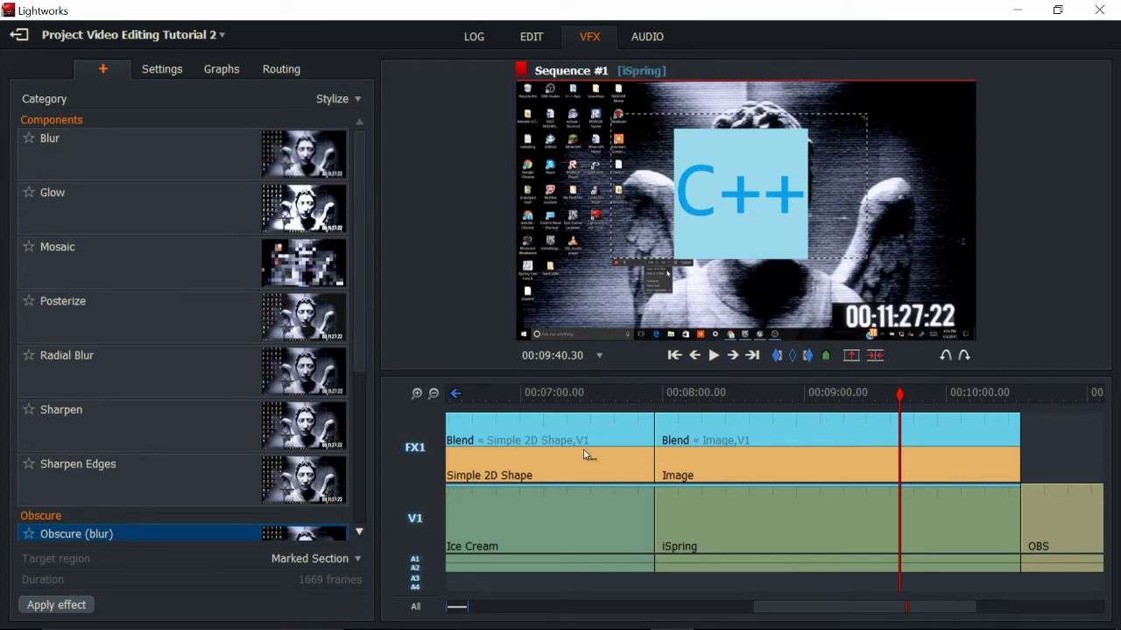
{"action": "left_click_drag", "start_coordinate": [882, 612], "coordinate": [1056, 600]}
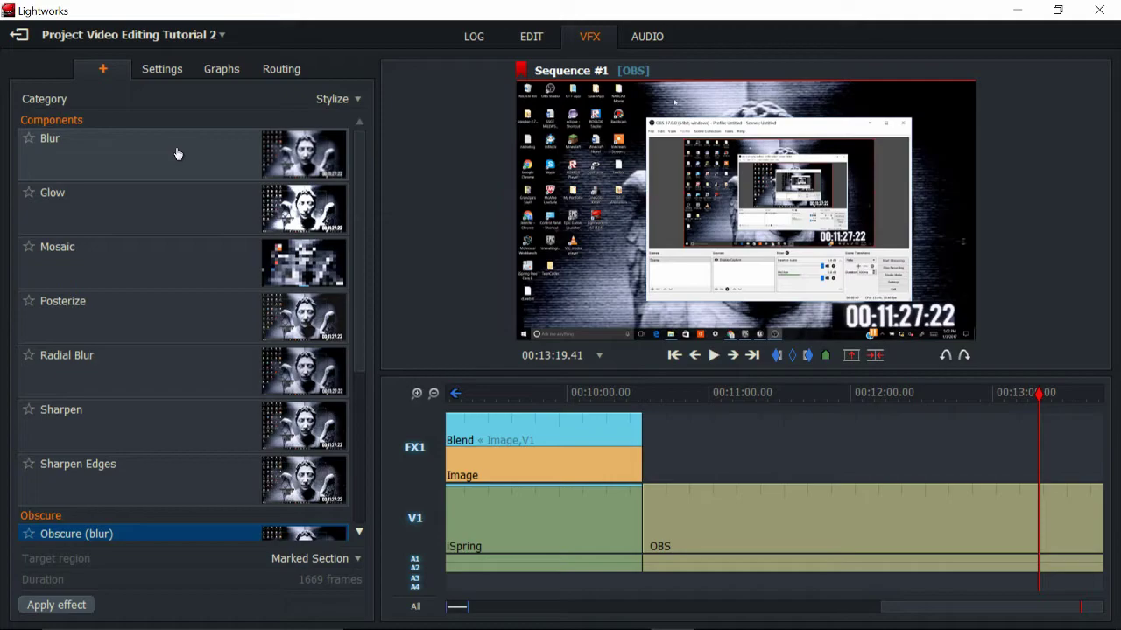
{"action": "left_click_drag", "start_coordinate": [176, 154], "coordinate": [809, 511]}
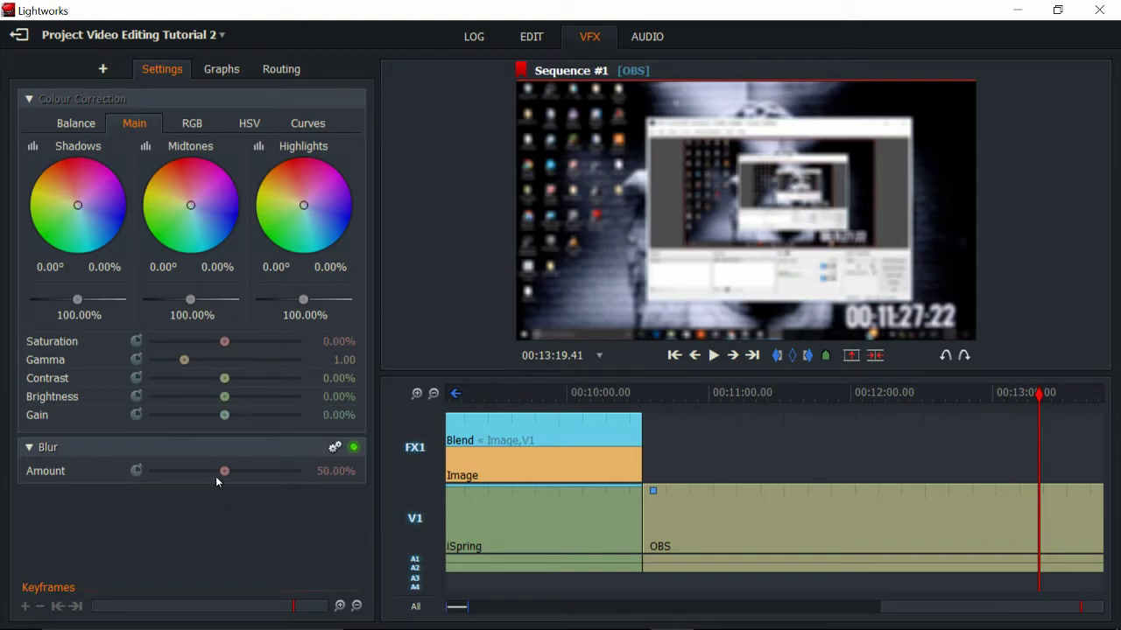
{"action": "left_click_drag", "start_coordinate": [221, 472], "coordinate": [275, 459]}
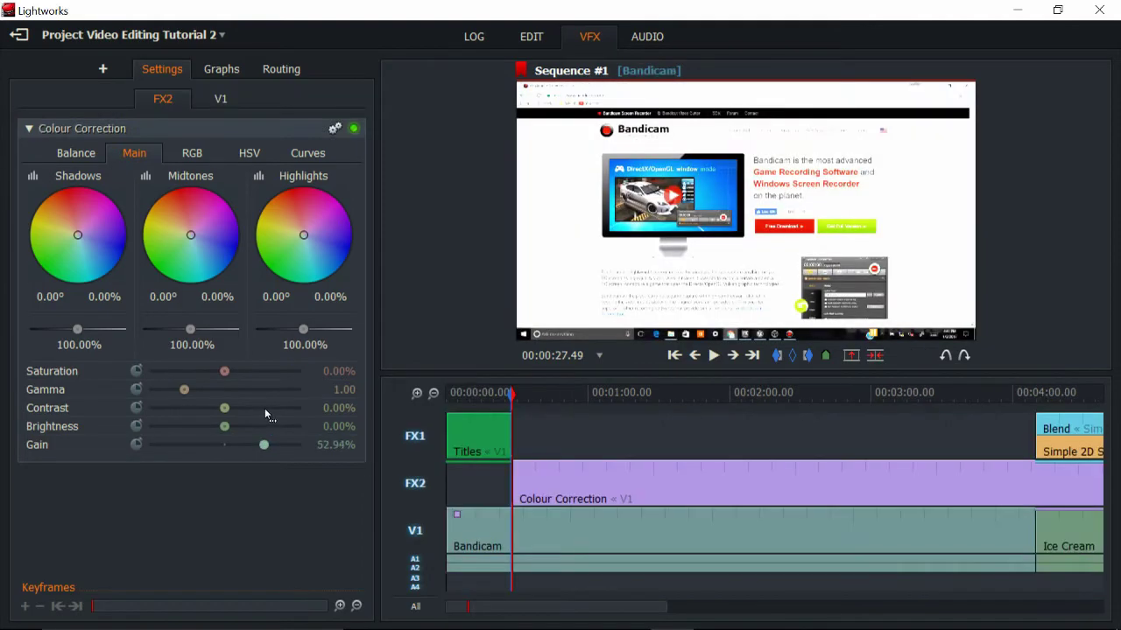
- Set the Gain of the Colour Correction effect above the Bandicam clip to 56.47%
{"action": "left_click_drag", "start_coordinate": [264, 445], "coordinate": [267, 445]}
- Look through the Colour, Stylize, Plugins, Mix and DVE effect categories and the recently used effects under Favourites
{"action": "left_click", "coordinate": [102, 68]}
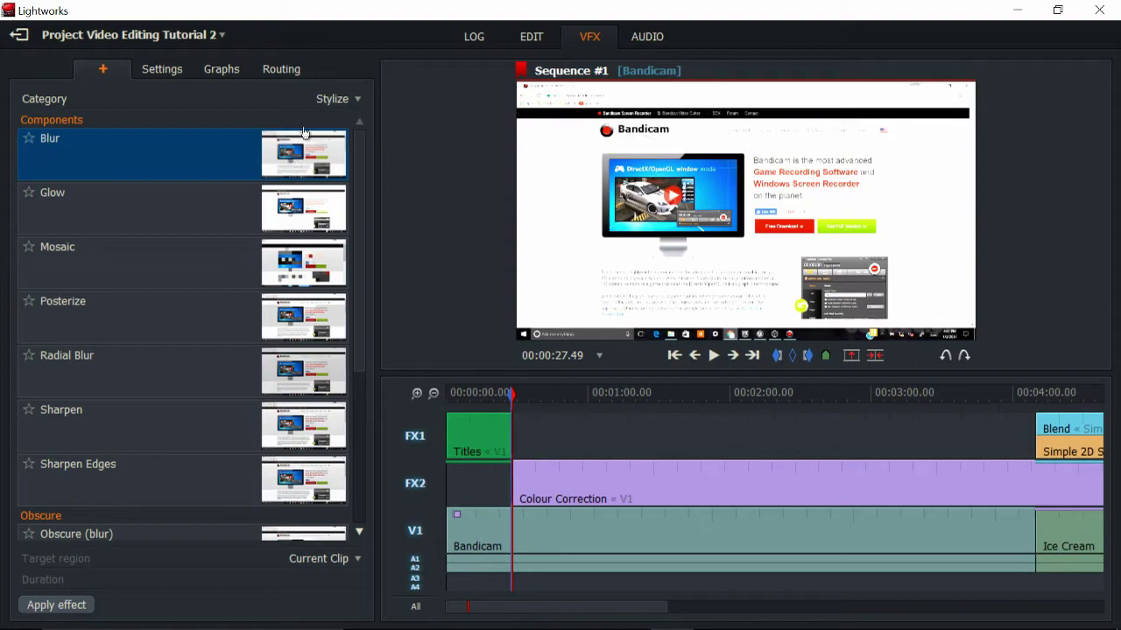
{"action": "left_click", "coordinate": [324, 99]}
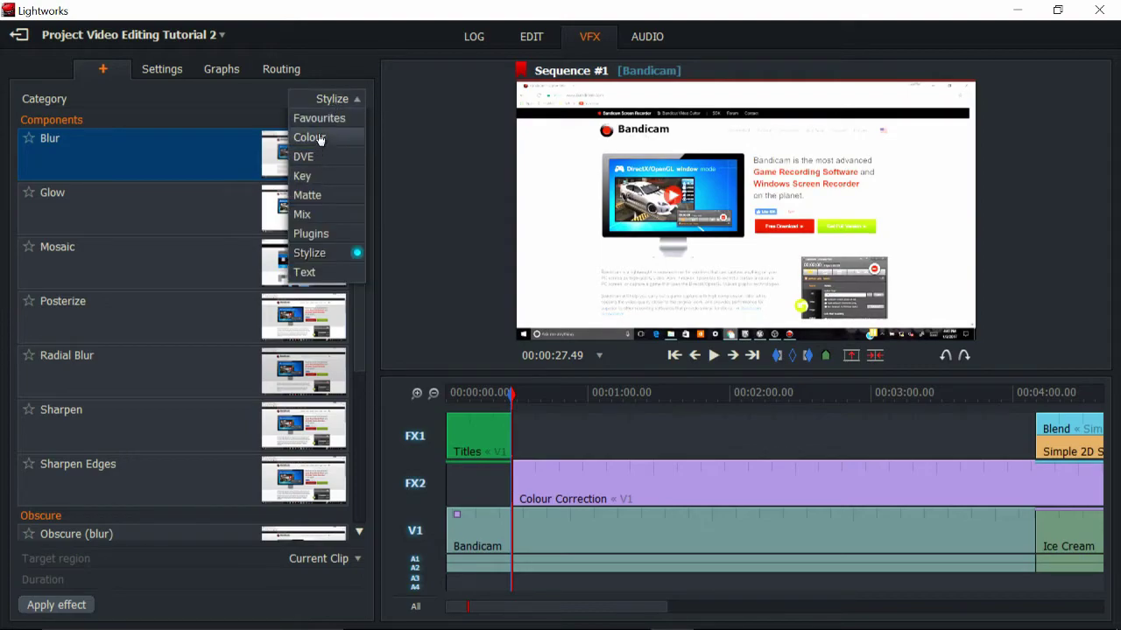
{"action": "left_click", "coordinate": [320, 137]}
{"action": "left_click", "coordinate": [331, 99]}
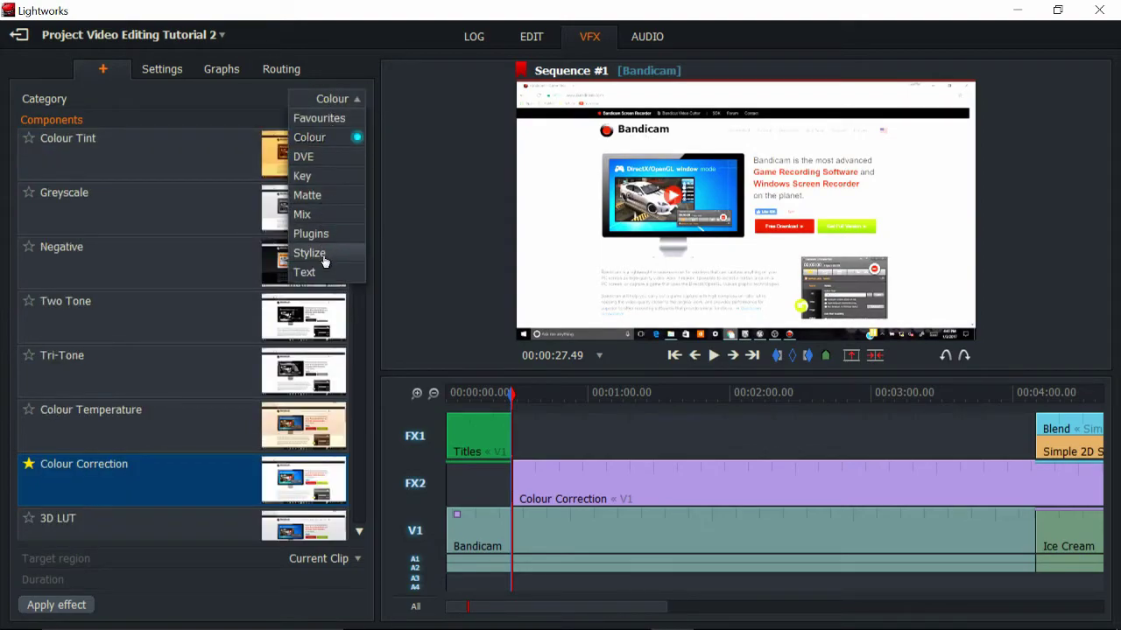
{"action": "left_click", "coordinate": [314, 253]}
{"action": "left_click", "coordinate": [329, 99]}
{"action": "left_click", "coordinate": [313, 234]}
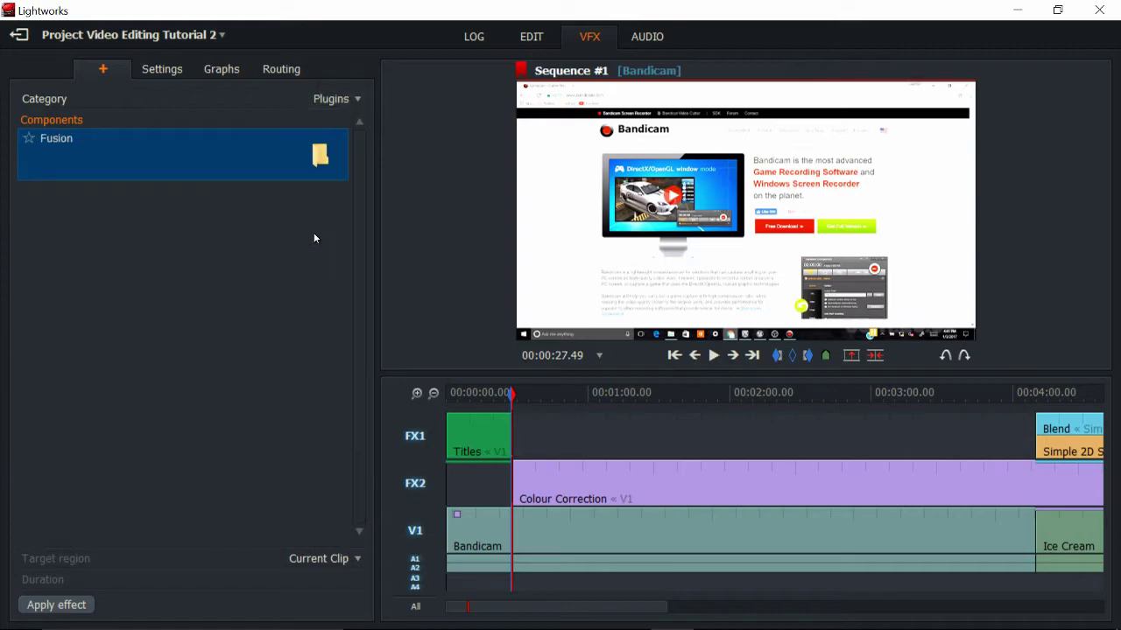
{"action": "left_click", "coordinate": [329, 99]}
{"action": "left_click", "coordinate": [308, 215]}
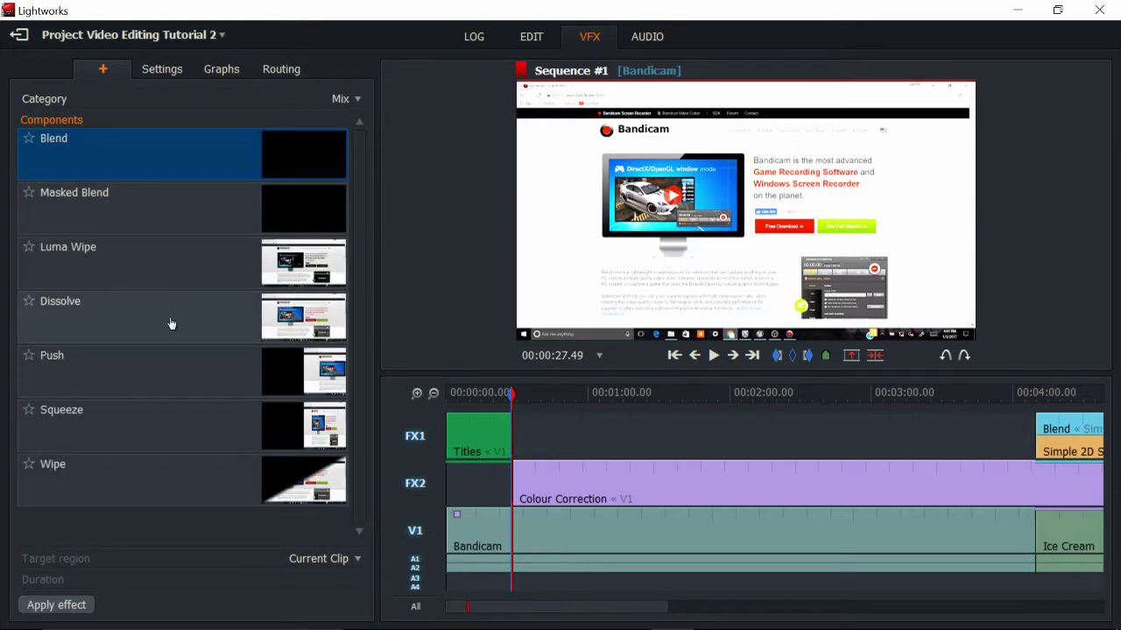
{"action": "left_click", "coordinate": [332, 103]}
{"action": "left_click", "coordinate": [324, 157]}
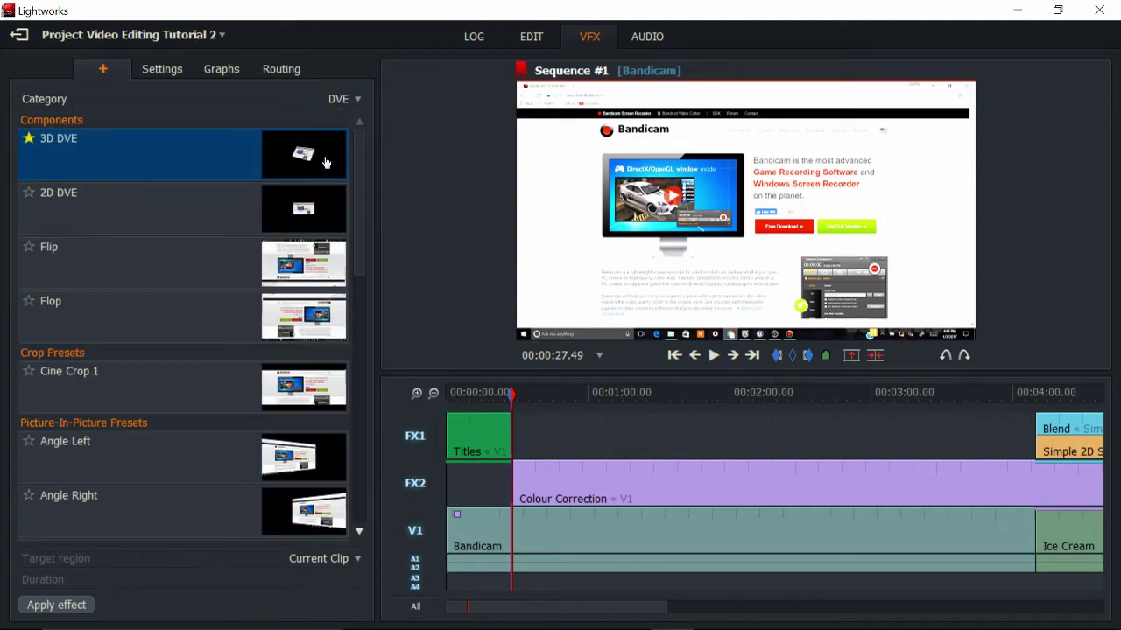
{"action": "left_click", "coordinate": [337, 105]}
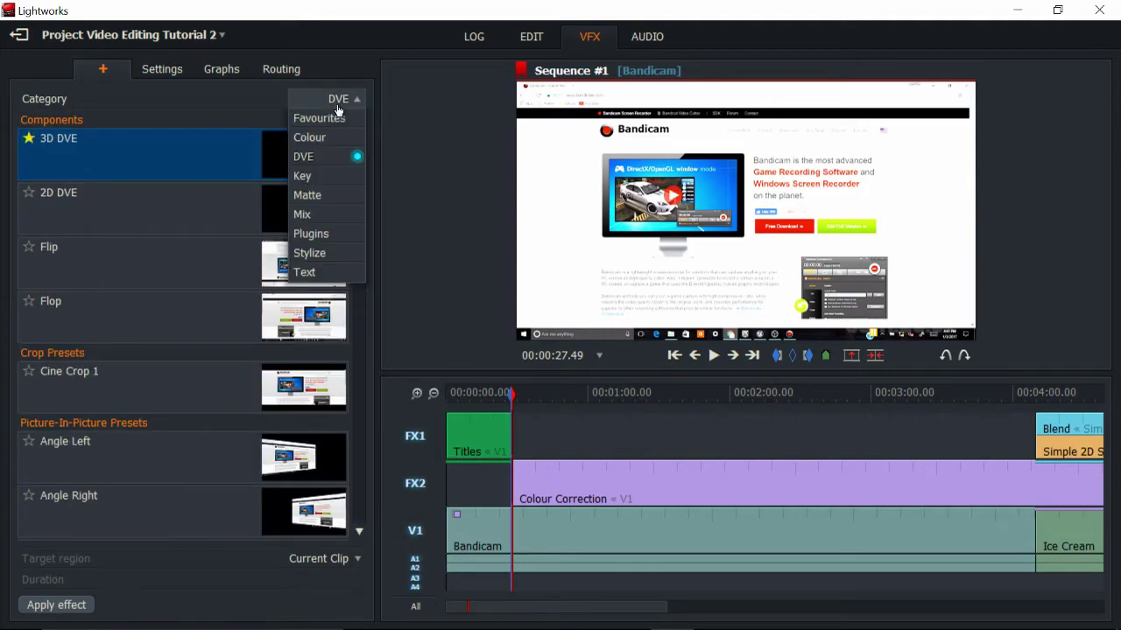
{"action": "left_click", "coordinate": [324, 119]}
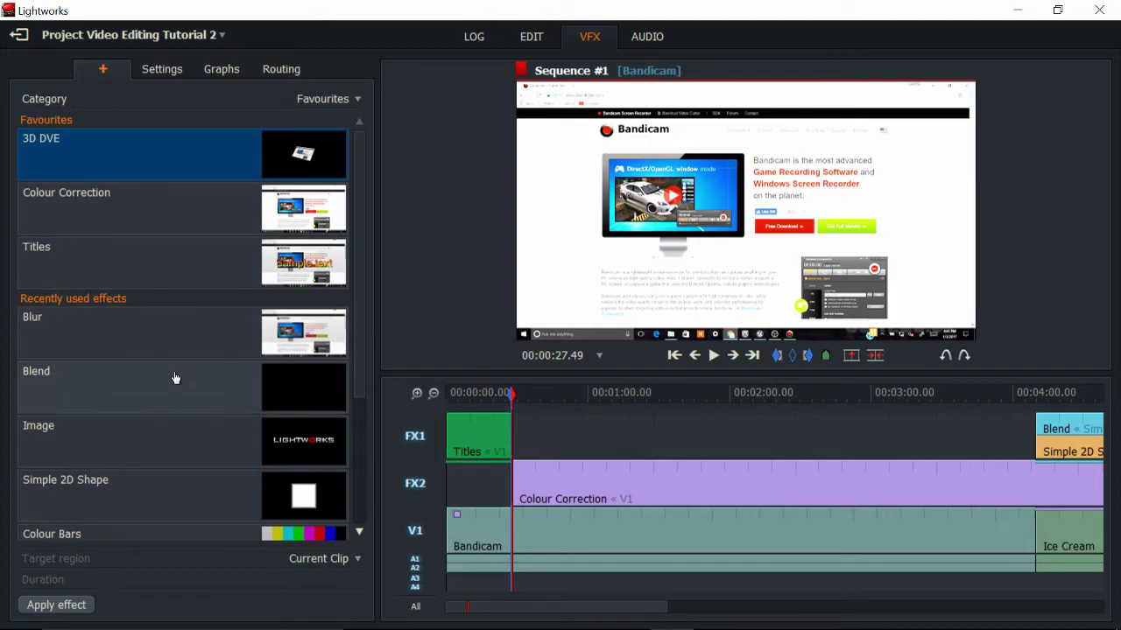
{"action": "scroll", "coordinate": [175, 378], "scroll_direction": "down", "scroll_amount": 2}
{"action": "scroll", "coordinate": [175, 387], "scroll_direction": "down", "scroll_amount": 1}
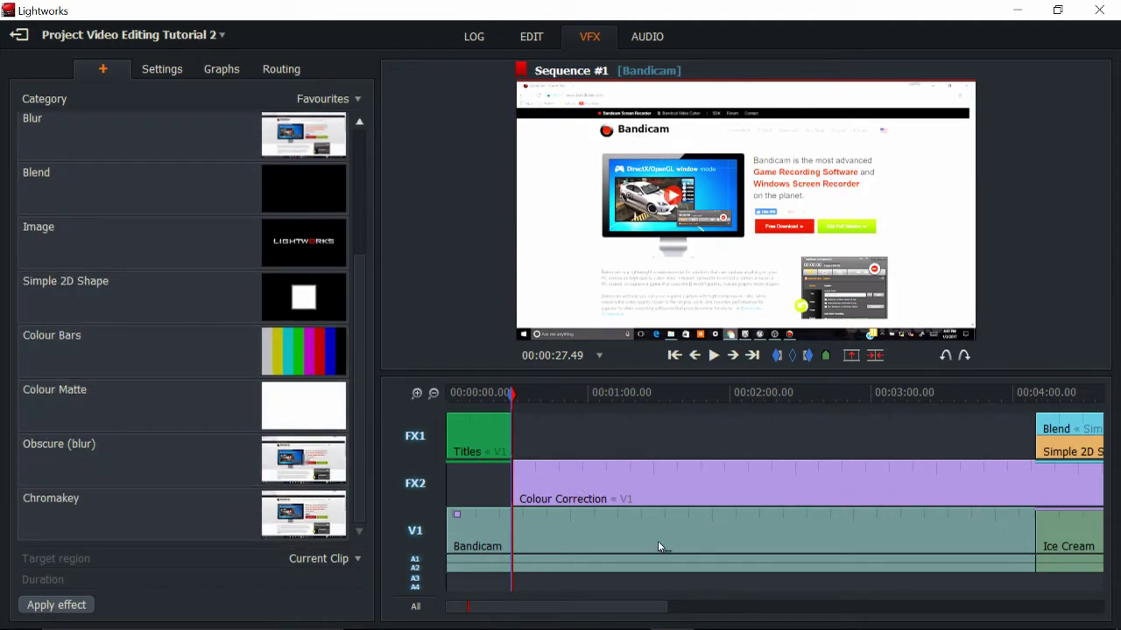
- Remove the Colour Correction effect from the FX2 track above the Bandicam clip
{"action": "right_click", "coordinate": [593, 480]}
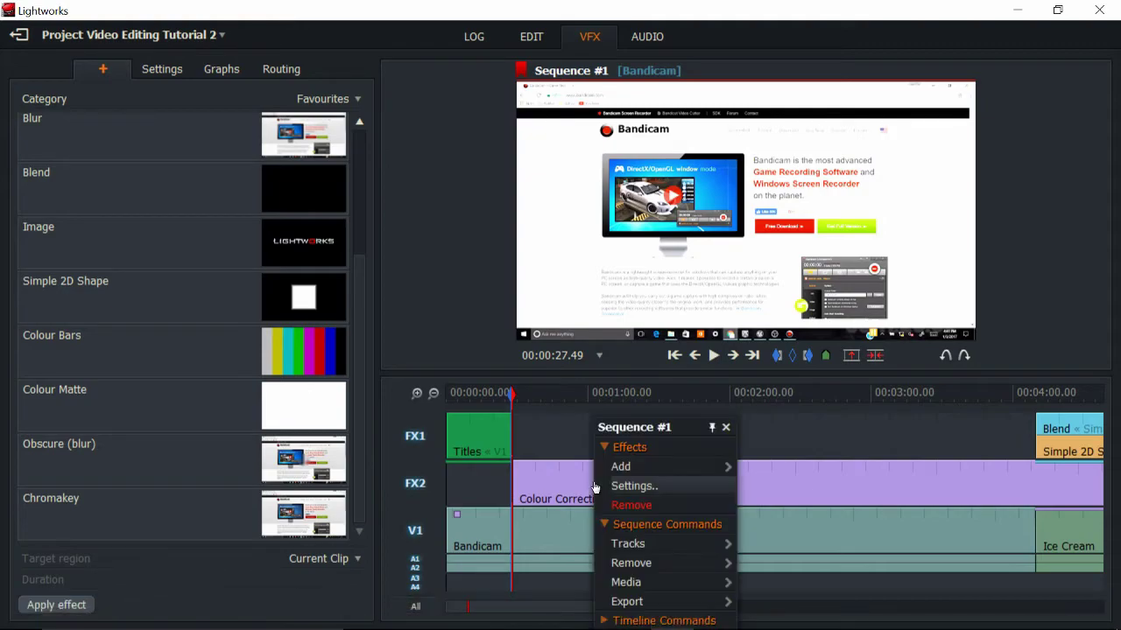
{"action": "left_click", "coordinate": [565, 488]}
{"action": "right_click", "coordinate": [565, 484]}
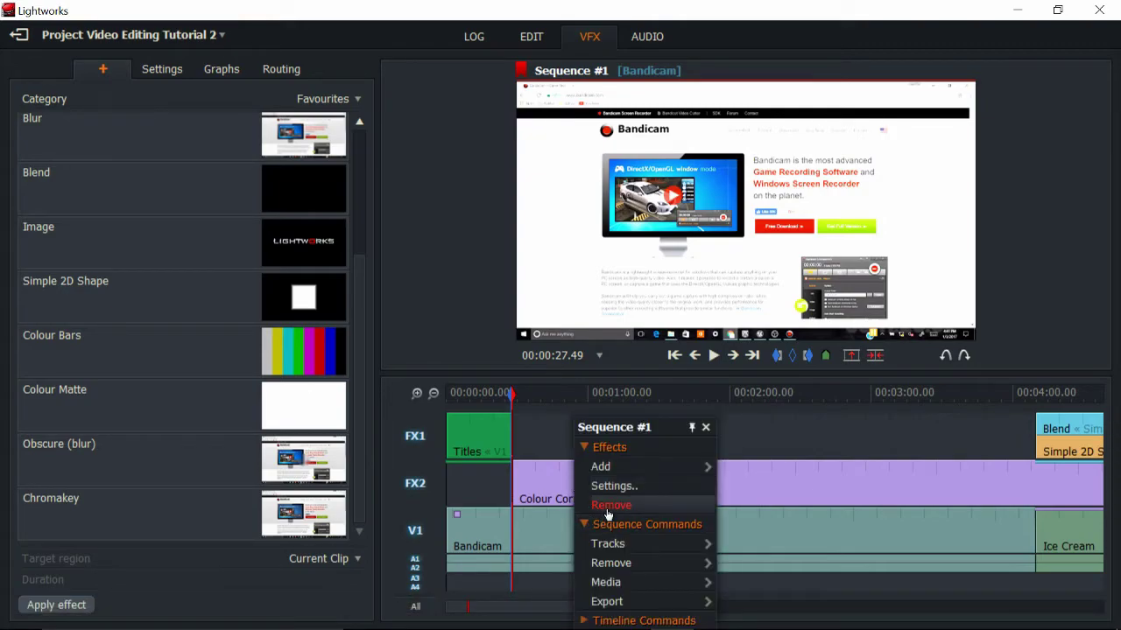
{"action": "left_click", "coordinate": [613, 503]}
- Remove the Blur effect from the OBS clip through its effect settings
{"action": "left_click_drag", "start_coordinate": [594, 603], "coordinate": [1048, 594]}
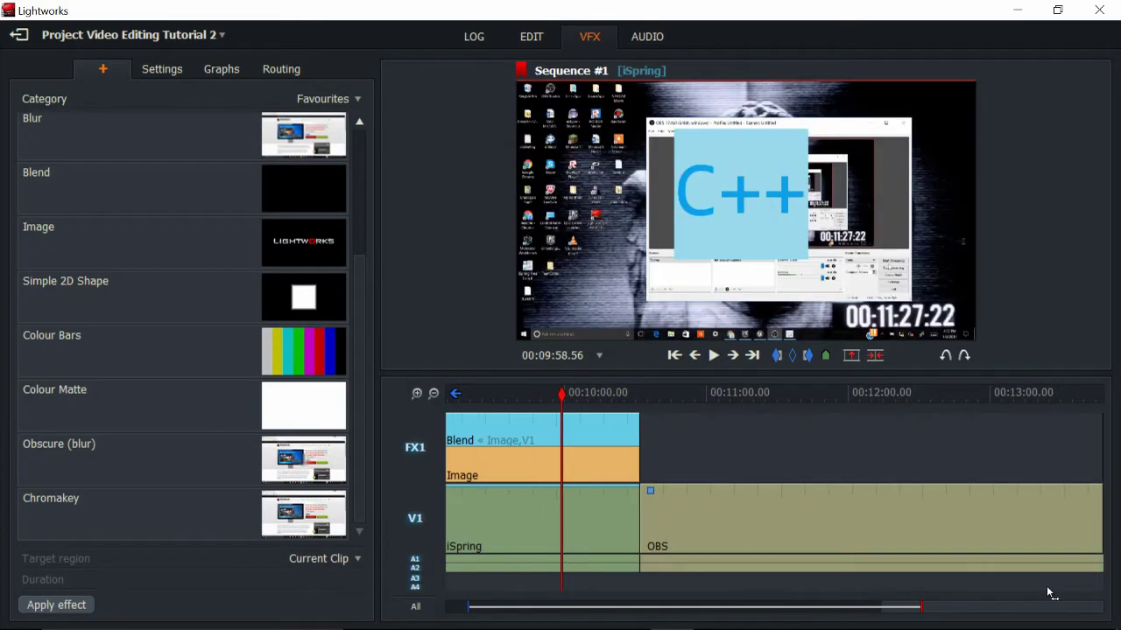
{"action": "right_click", "coordinate": [652, 498]}
{"action": "left_click", "coordinate": [831, 450]}
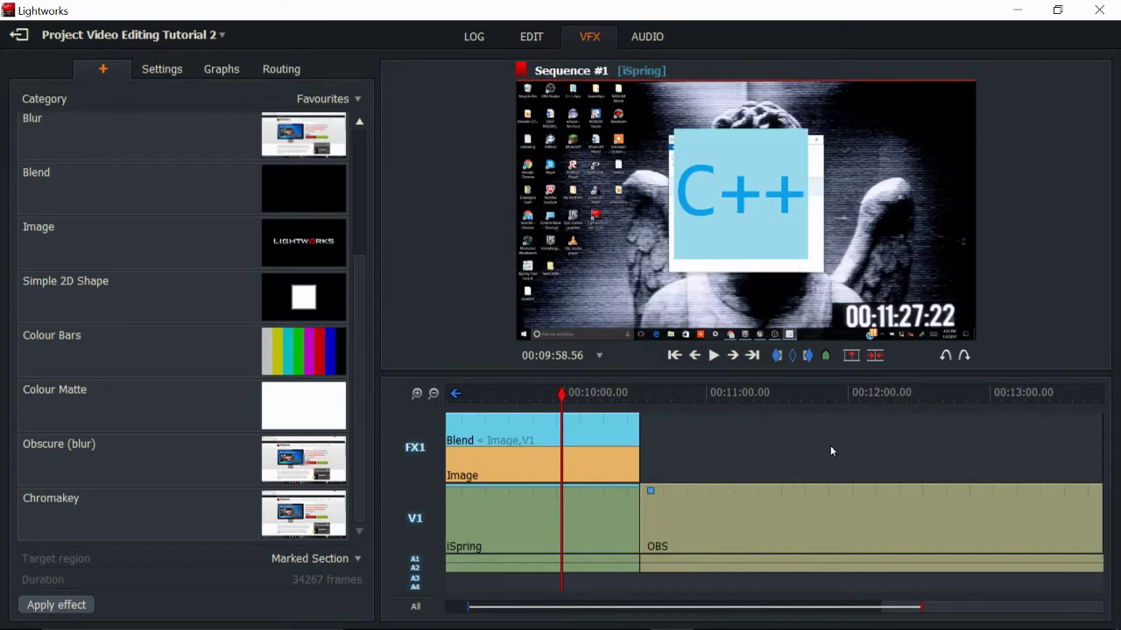
{"action": "left_click", "coordinate": [733, 393]}
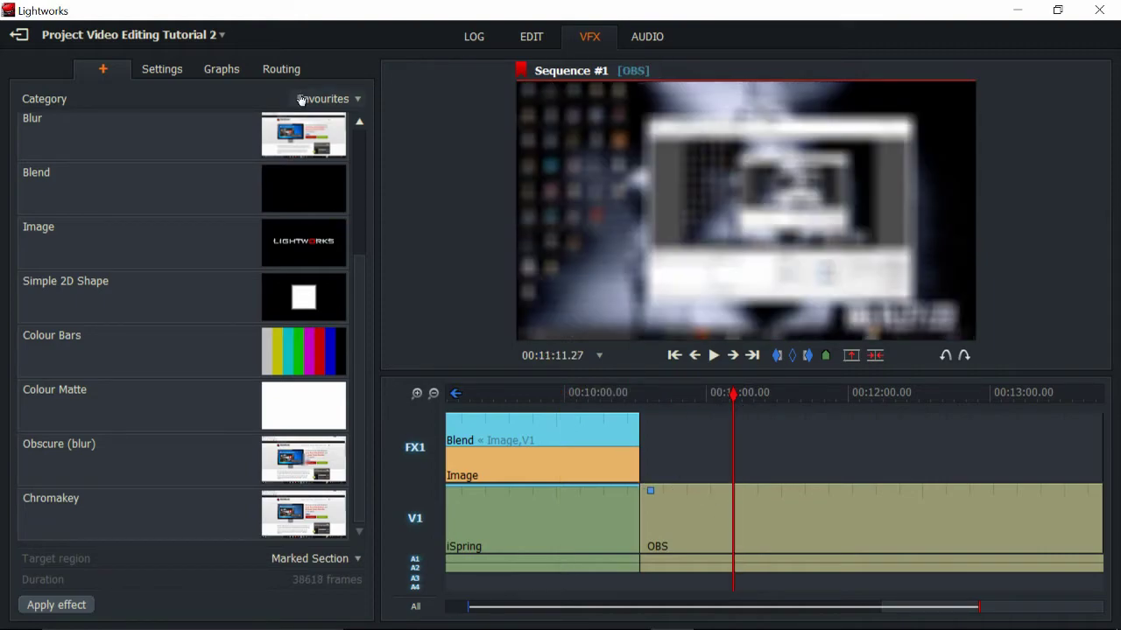
{"action": "left_click", "coordinate": [163, 69]}
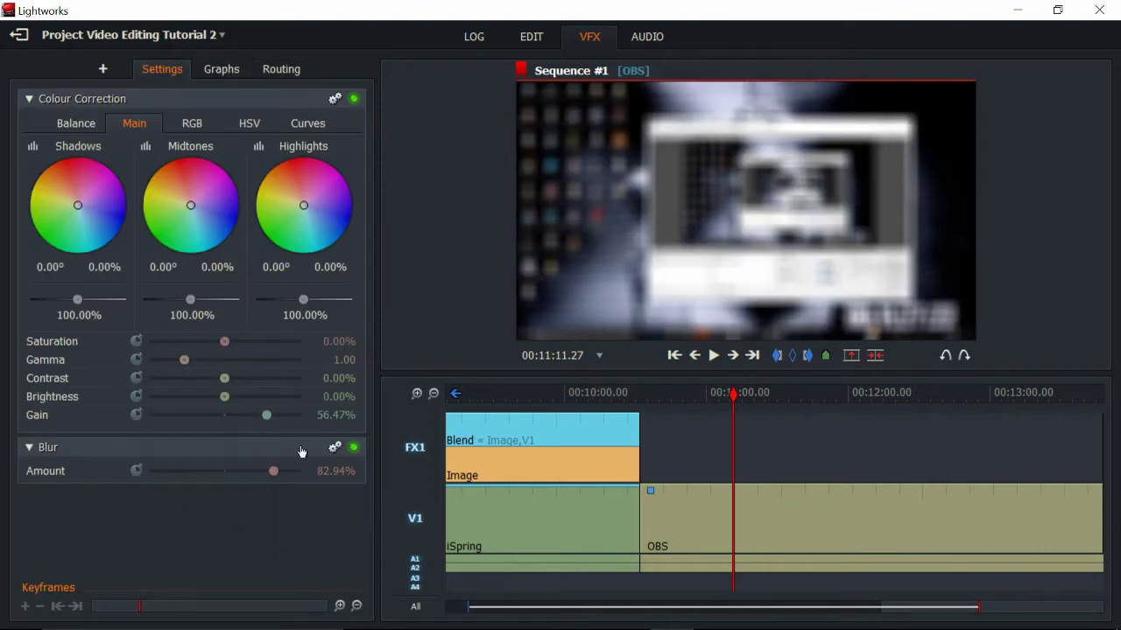
{"action": "right_click", "coordinate": [136, 453]}
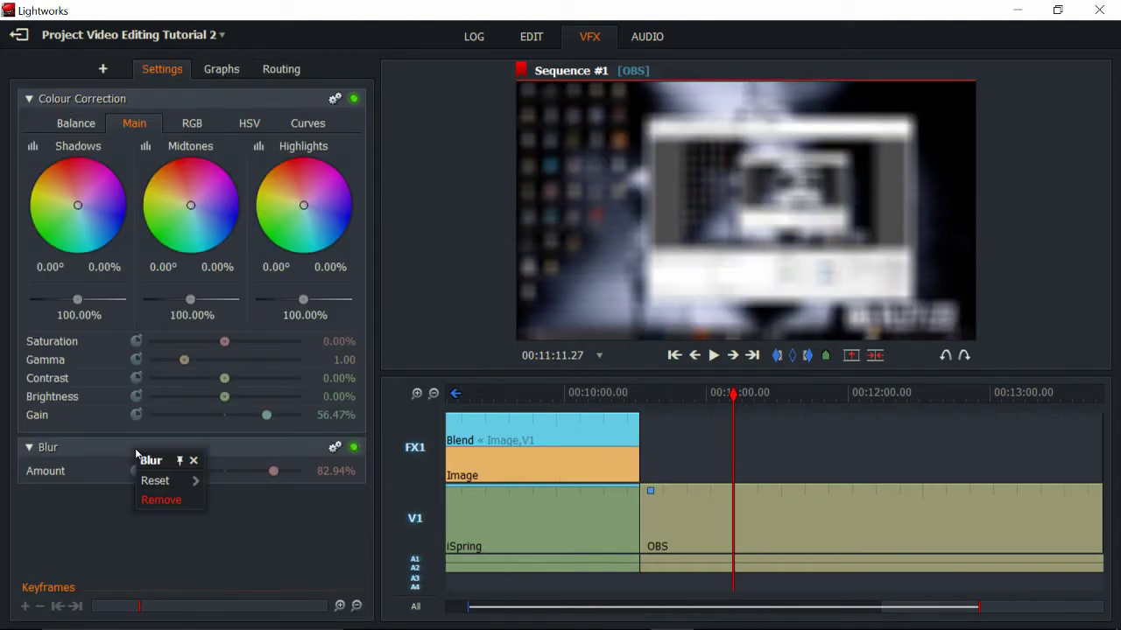
{"action": "right_click", "coordinate": [85, 456]}
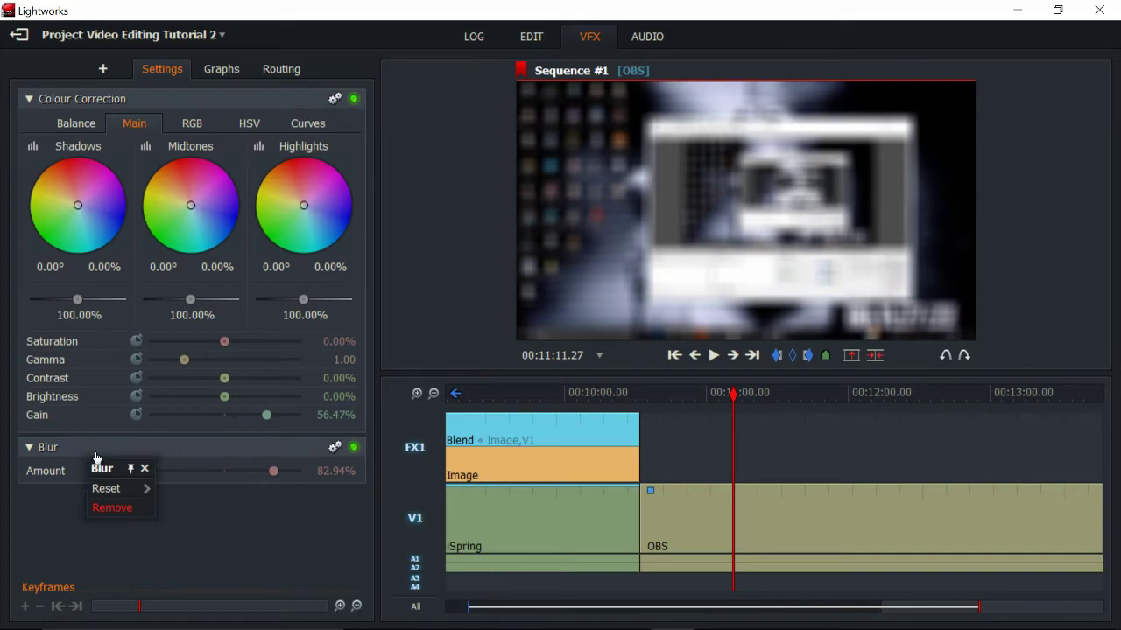
{"action": "left_click", "coordinate": [132, 509]}
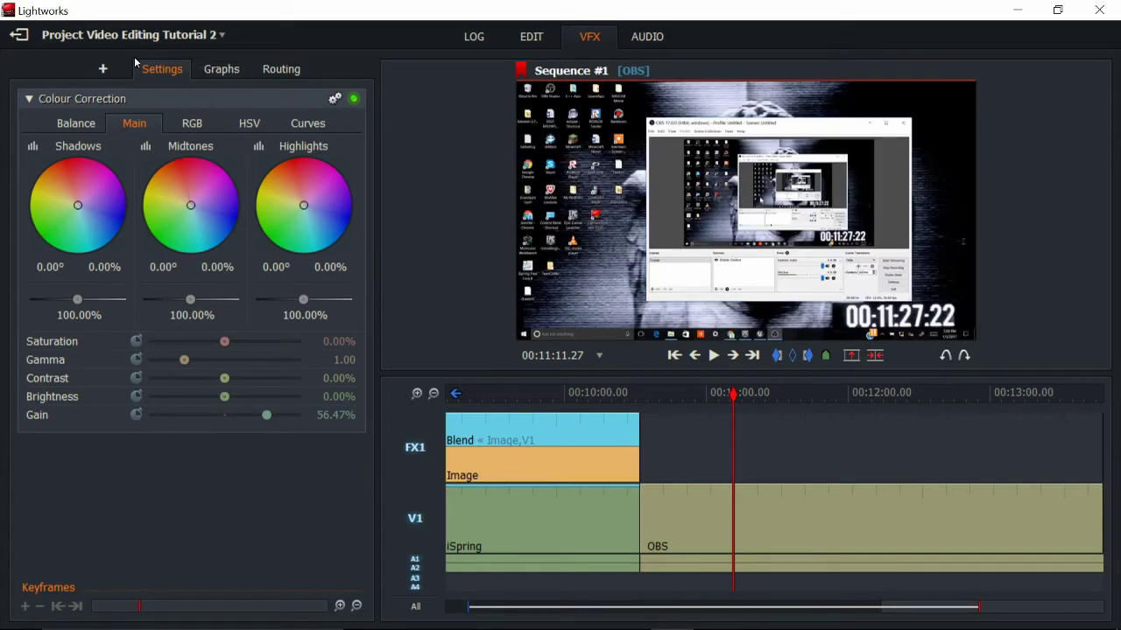
- Show the removal choices Blend, Image and All for the effects above the iSpring clip, and close them without removing anything
{"action": "left_click", "coordinate": [102, 68]}
{"action": "right_click", "coordinate": [591, 438]}
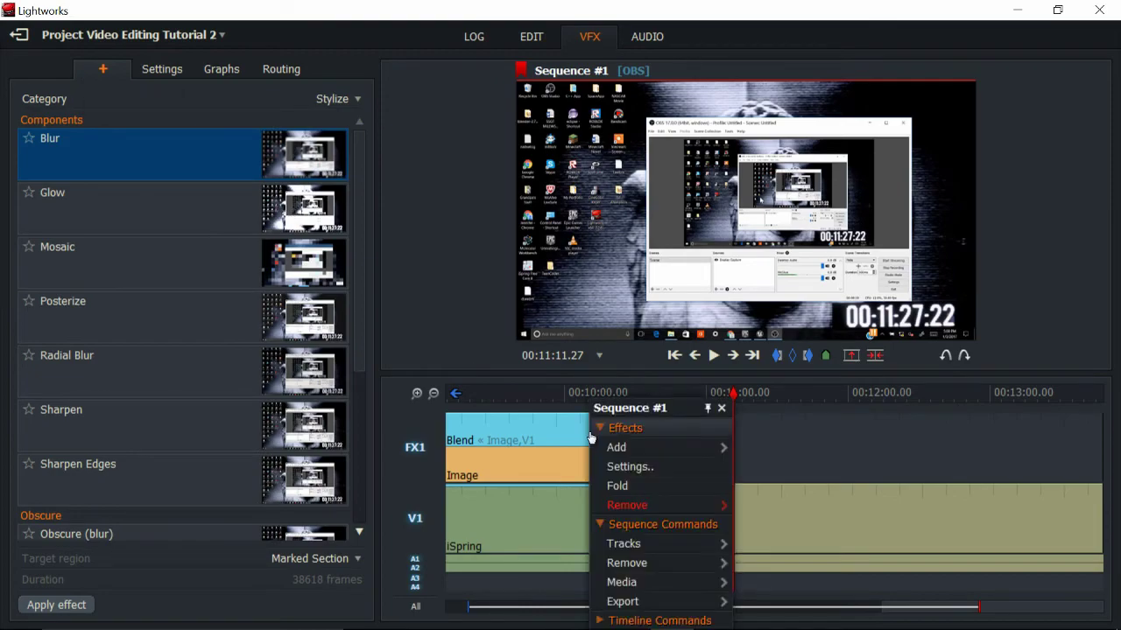
{"action": "left_click", "coordinate": [835, 445]}
{"action": "right_click", "coordinate": [591, 440]}
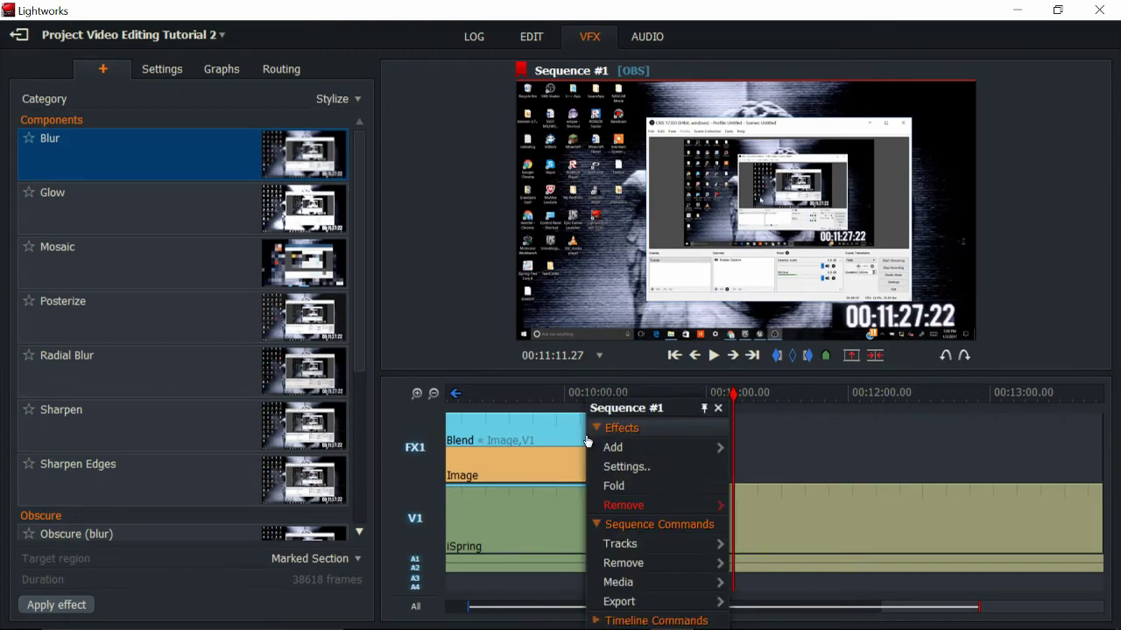
{"action": "mouse_move", "coordinate": [643, 507]}
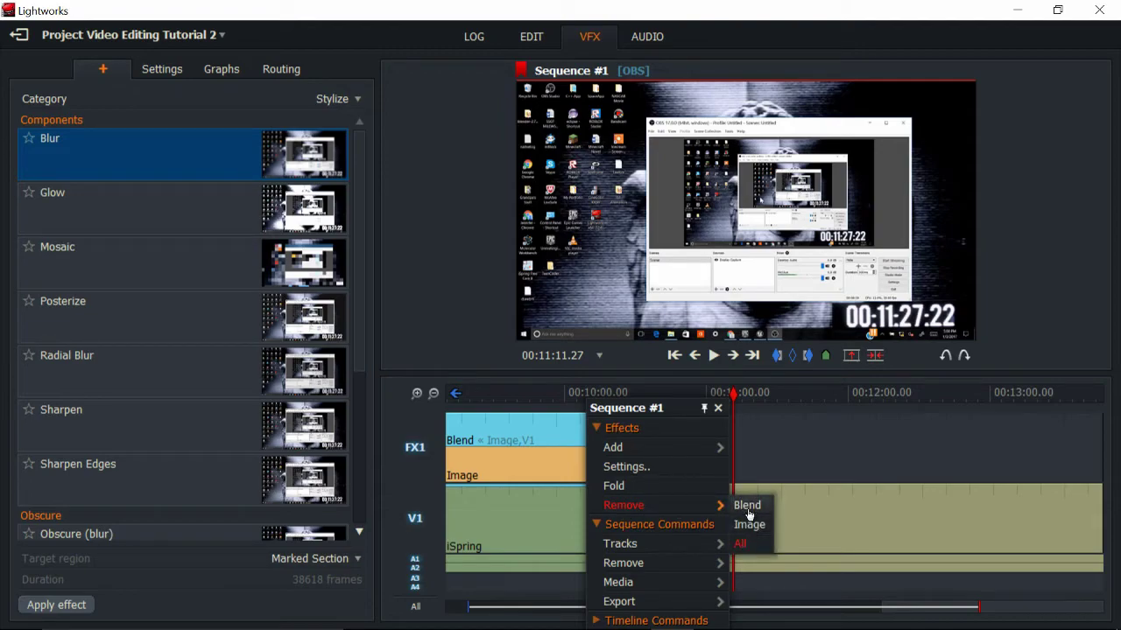
{"action": "left_click", "coordinate": [774, 430]}
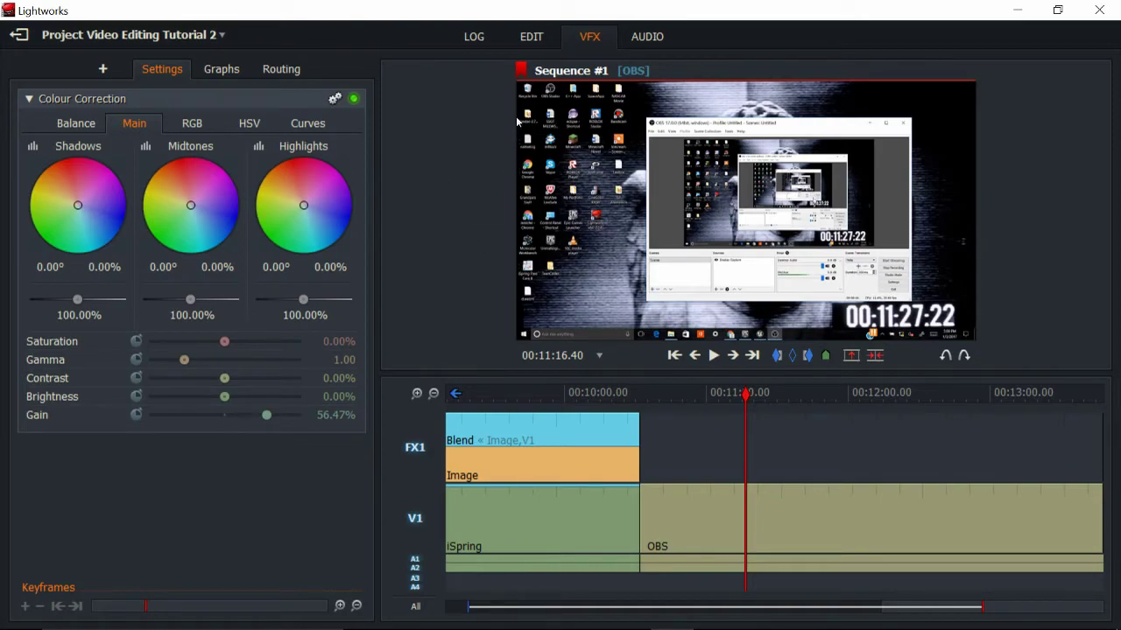
- Place the playhead at 00:10:49.34 in the OBS clip and look through the Stylize effects, including the Obscure and Vignettes groups
{"action": "left_click_drag", "start_coordinate": [744, 394], "coordinate": [683, 405]}
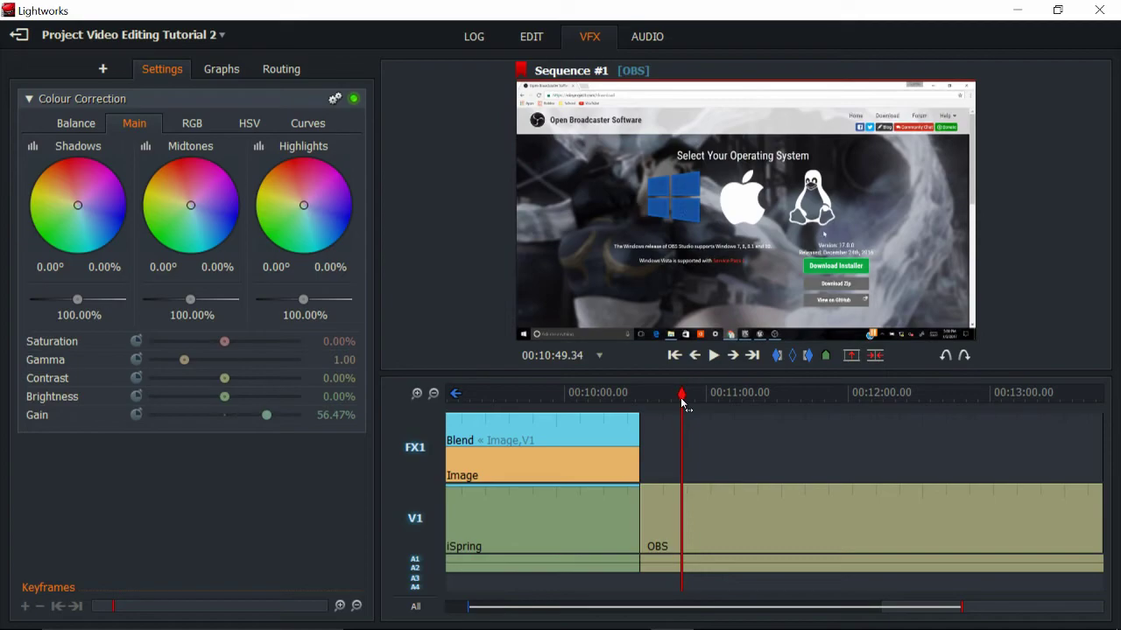
{"action": "left_click", "coordinate": [106, 72]}
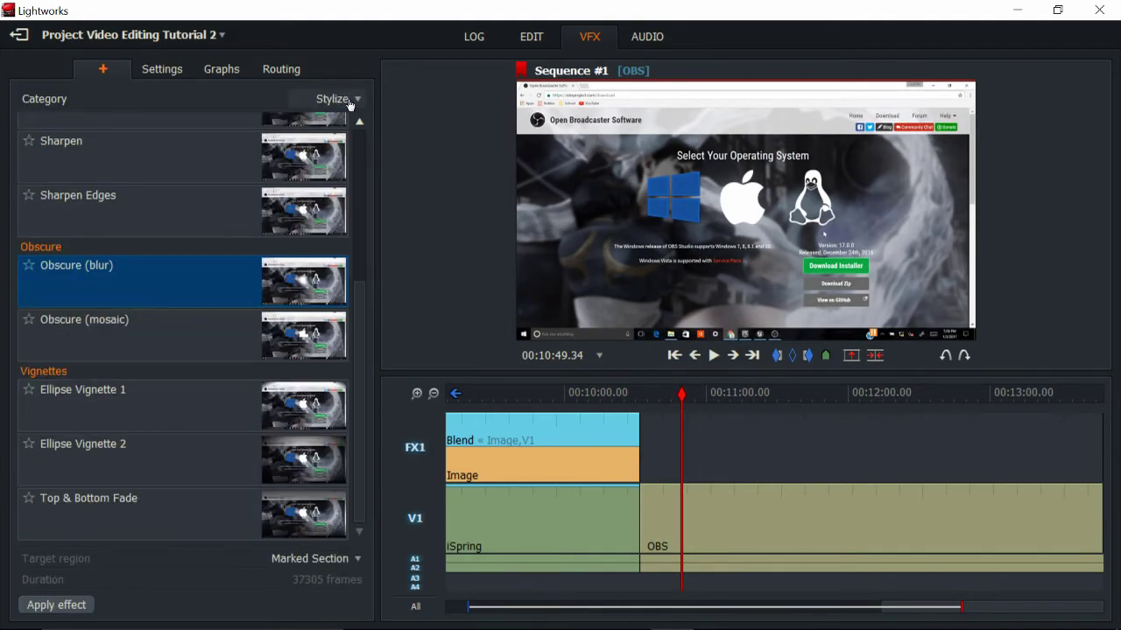
{"action": "scroll", "coordinate": [145, 260], "scroll_direction": "up", "scroll_amount": 5}
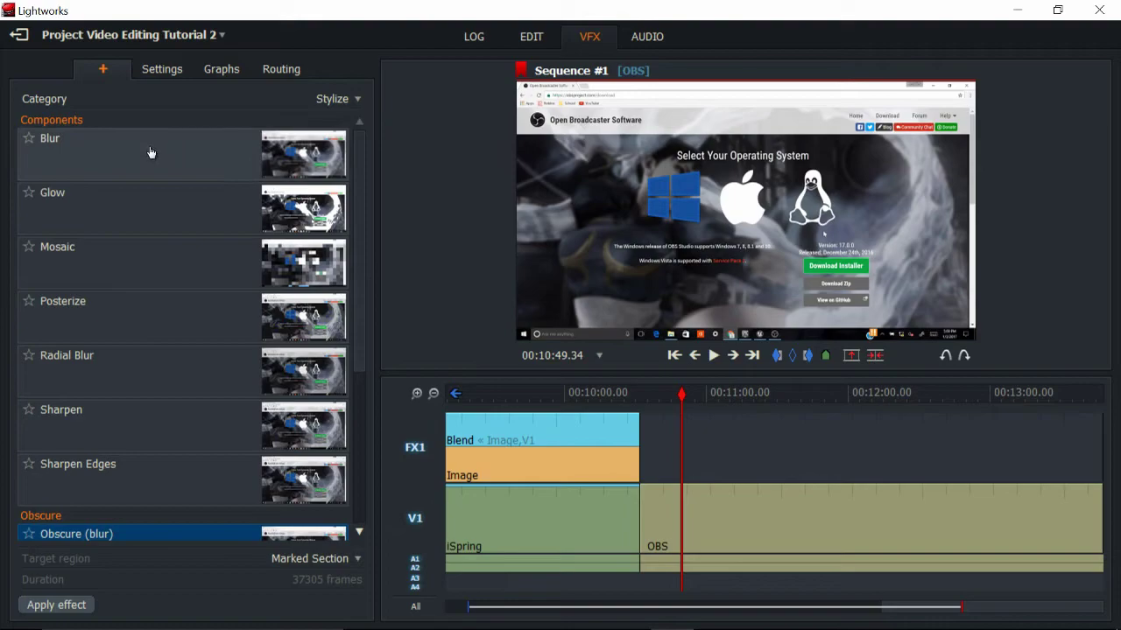
{"action": "scroll", "coordinate": [360, 166], "scroll_direction": "down", "scroll_amount": 1}
{"action": "scroll", "coordinate": [356, 262], "scroll_direction": "down", "scroll_amount": 7}
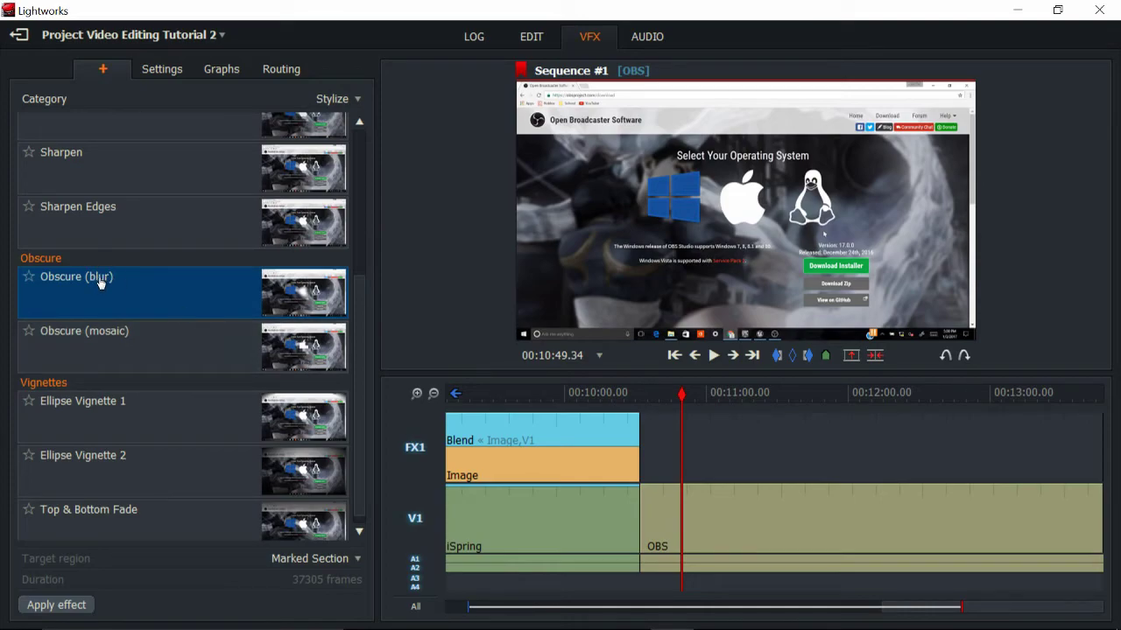
- Apply the Obscure (blur) effect to the OBS clip and bring up its Simple 2D Shape settings
{"action": "left_click_drag", "start_coordinate": [57, 292], "coordinate": [751, 518]}
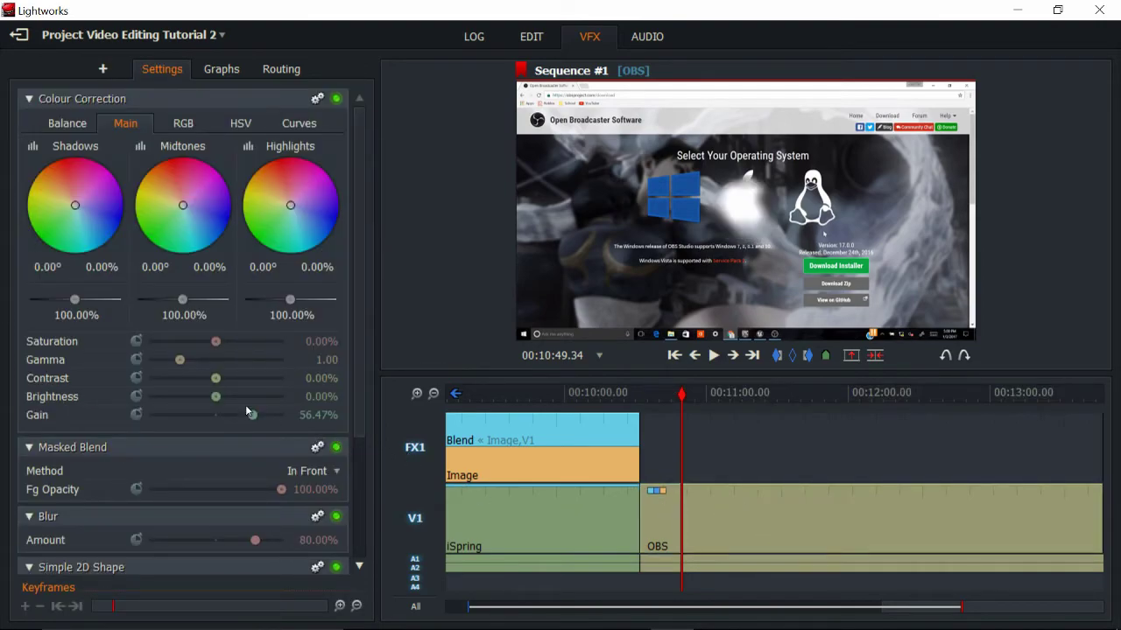
{"action": "scroll", "coordinate": [246, 407], "scroll_direction": "down", "scroll_amount": 5}
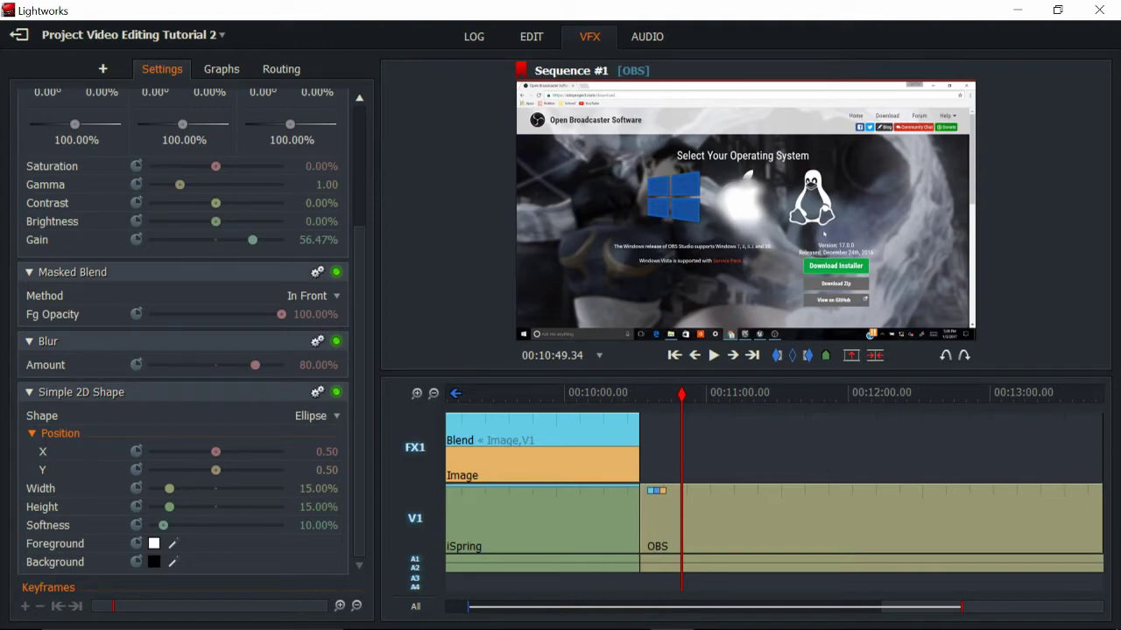
{"action": "mouse_move", "coordinate": [765, 241]}
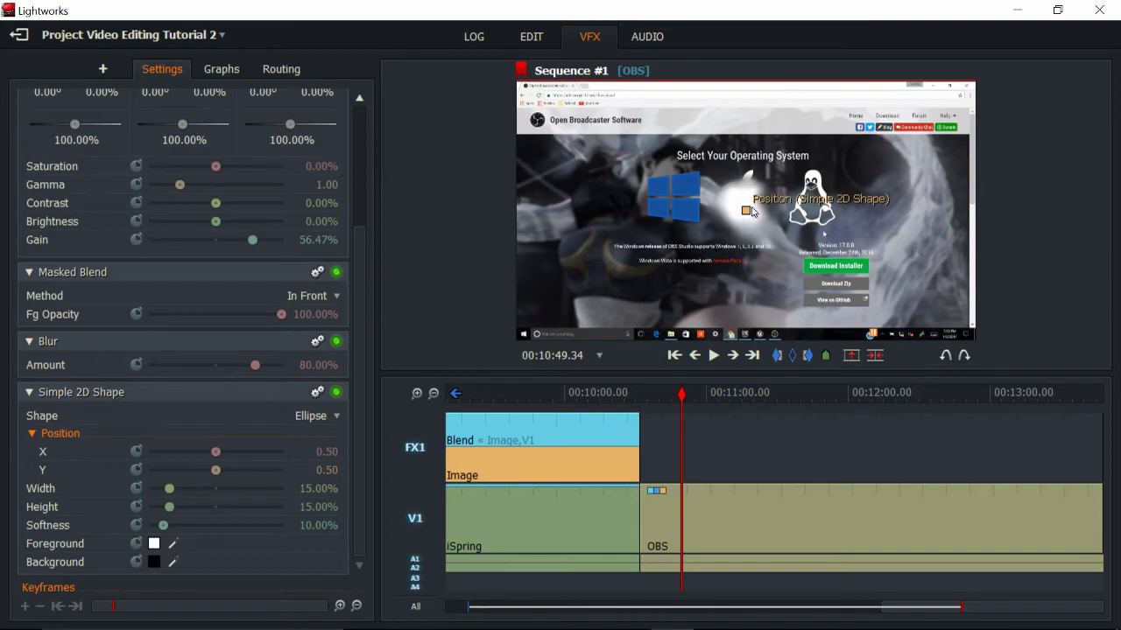
- At 00:11:35.56, set the blurred ellipse's position to X 0.56 and Y 0.61, its width to 50.67% and softness to 0%
{"action": "left_click_drag", "start_coordinate": [683, 395], "coordinate": [792, 395]}
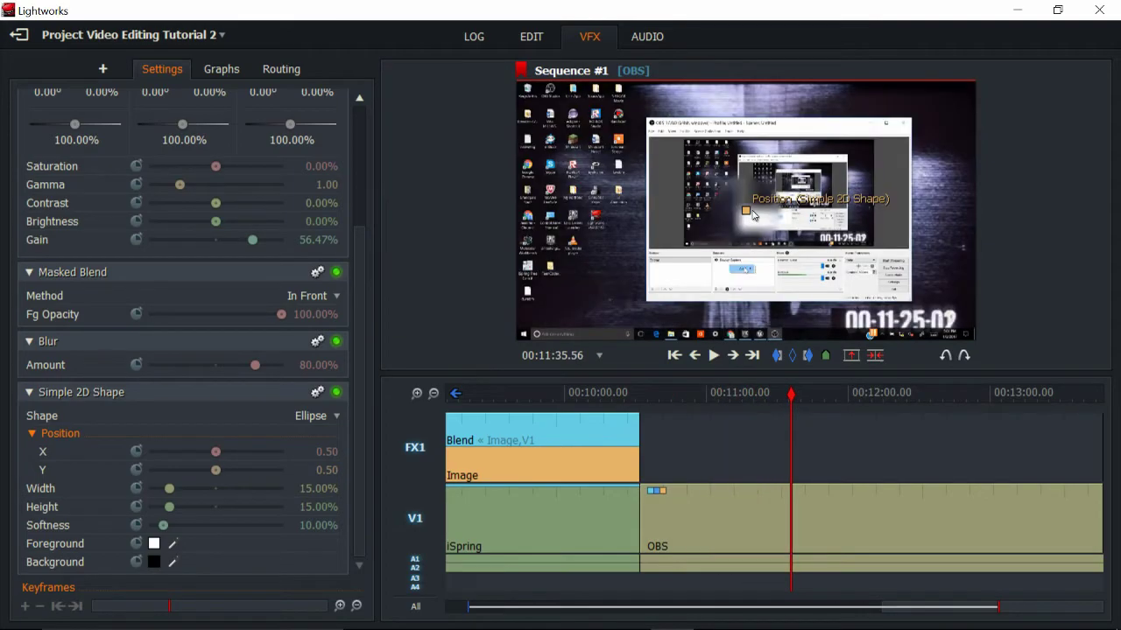
{"action": "left_click_drag", "start_coordinate": [747, 214], "coordinate": [786, 182]}
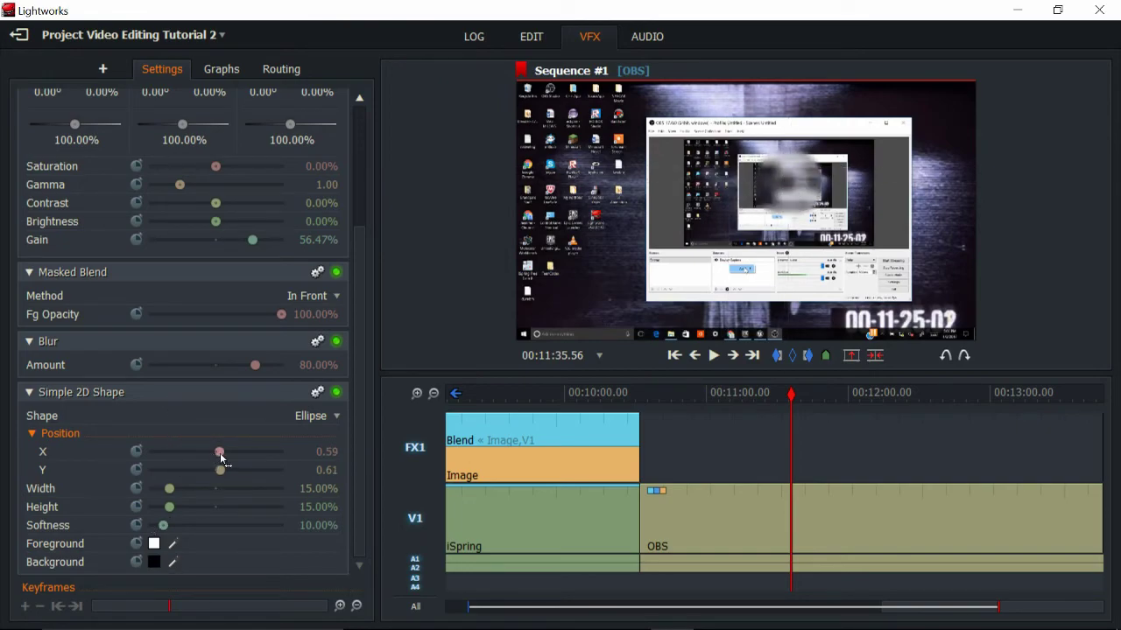
{"action": "mouse_move", "coordinate": [220, 455]}
{"action": "left_mouse_down"}
{"action": "mouse_move", "coordinate": [202, 454]}
{"action": "mouse_move", "coordinate": [219, 456]}
{"action": "left_mouse_up"}
{"action": "left_click_drag", "start_coordinate": [175, 492], "coordinate": [216, 491]}
{"action": "left_click_drag", "start_coordinate": [166, 528], "coordinate": [115, 521]}
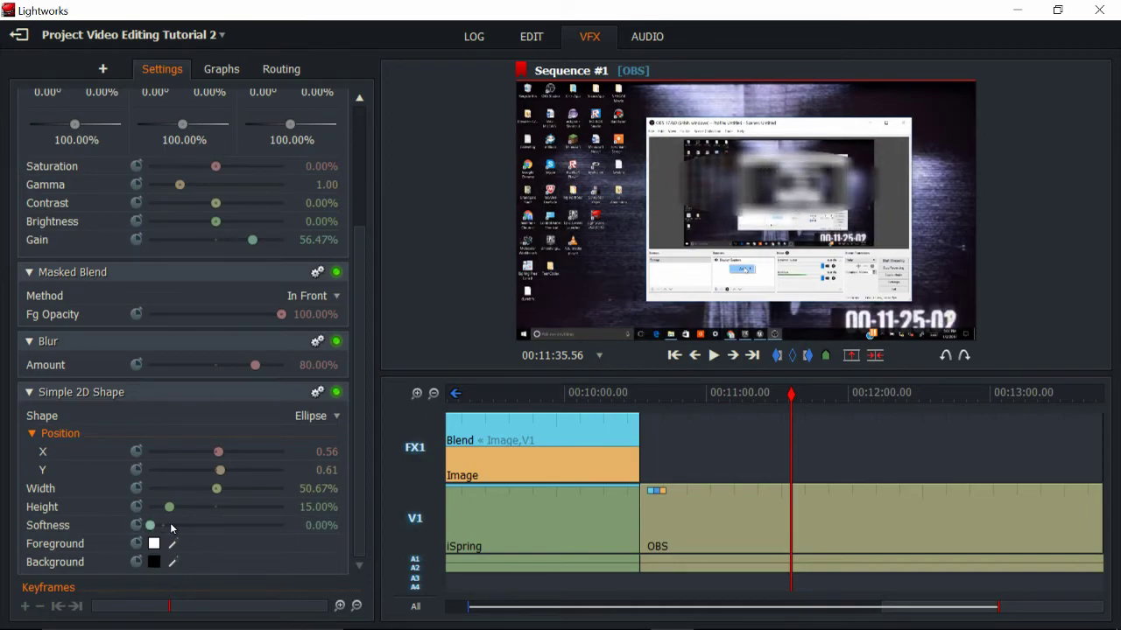
- Set the foreground colour of the OBS clip's blur shape to FDFFF9
{"action": "left_click", "coordinate": [154, 546]}
{"action": "mouse_move", "coordinate": [300, 529]}
{"action": "left_mouse_down"}
{"action": "mouse_move", "coordinate": [315, 497]}
{"action": "mouse_move", "coordinate": [288, 564]}
{"action": "mouse_move", "coordinate": [291, 528]}
{"action": "left_mouse_up"}
{"action": "left_click", "coordinate": [159, 542]}
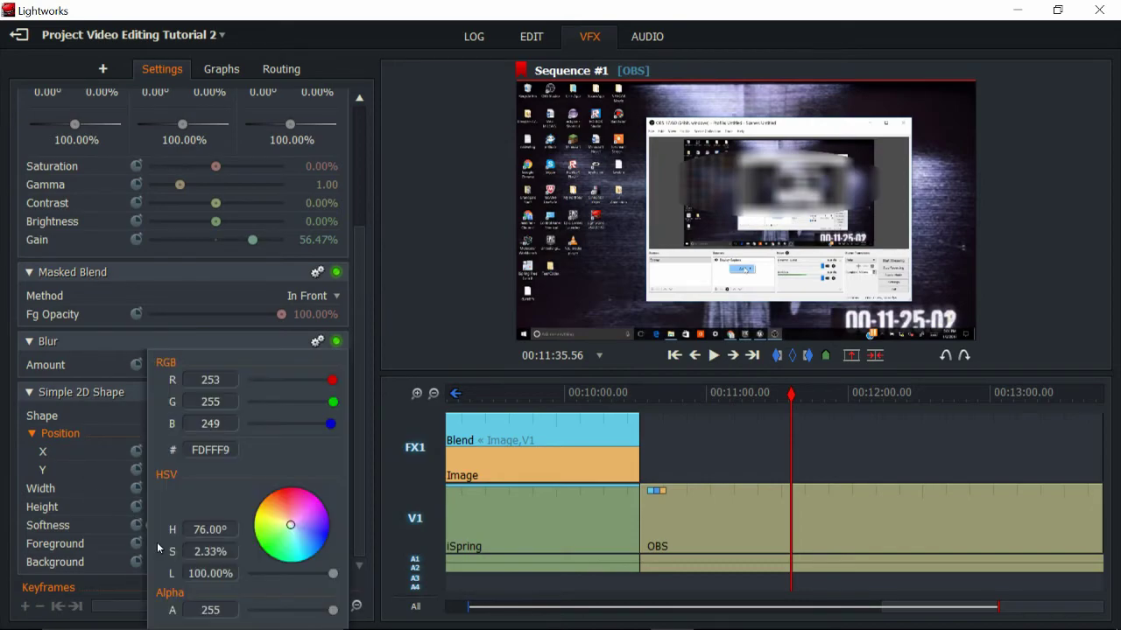
{"action": "left_click", "coordinate": [100, 518]}
- Set the OBS clip's Blur amount to 89.33% and the Masked Blend foreground opacity to 44.67%
{"action": "mouse_move", "coordinate": [254, 367]}
{"action": "left_mouse_down"}
{"action": "mouse_move", "coordinate": [289, 374]}
{"action": "mouse_move", "coordinate": [150, 367]}
{"action": "mouse_move", "coordinate": [338, 371]}
{"action": "mouse_move", "coordinate": [253, 367]}
{"action": "mouse_move", "coordinate": [268, 365]}
{"action": "left_mouse_up"}
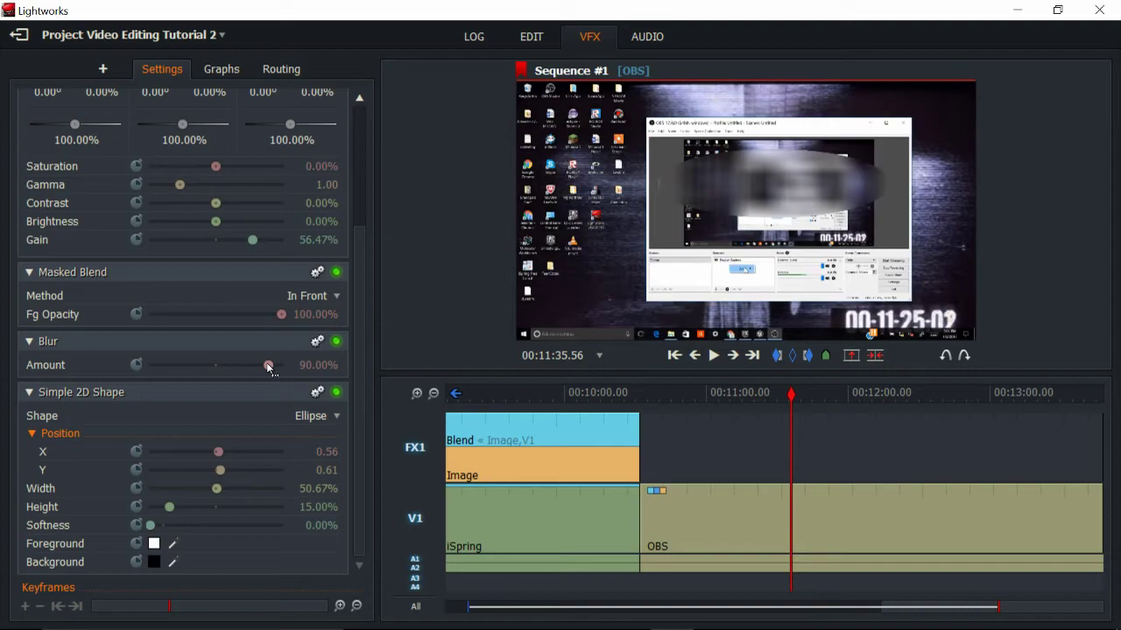
{"action": "left_click_drag", "start_coordinate": [283, 318], "coordinate": [211, 321]}
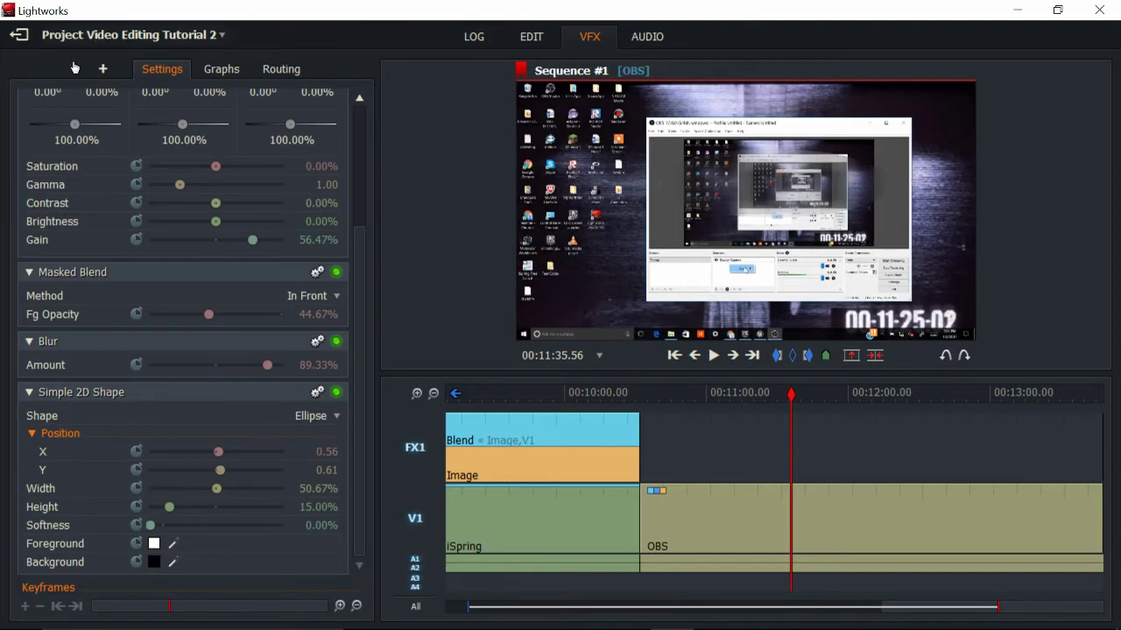
- Look through the Text effects, including the Lower Thirds group
{"action": "left_click", "coordinate": [102, 70]}
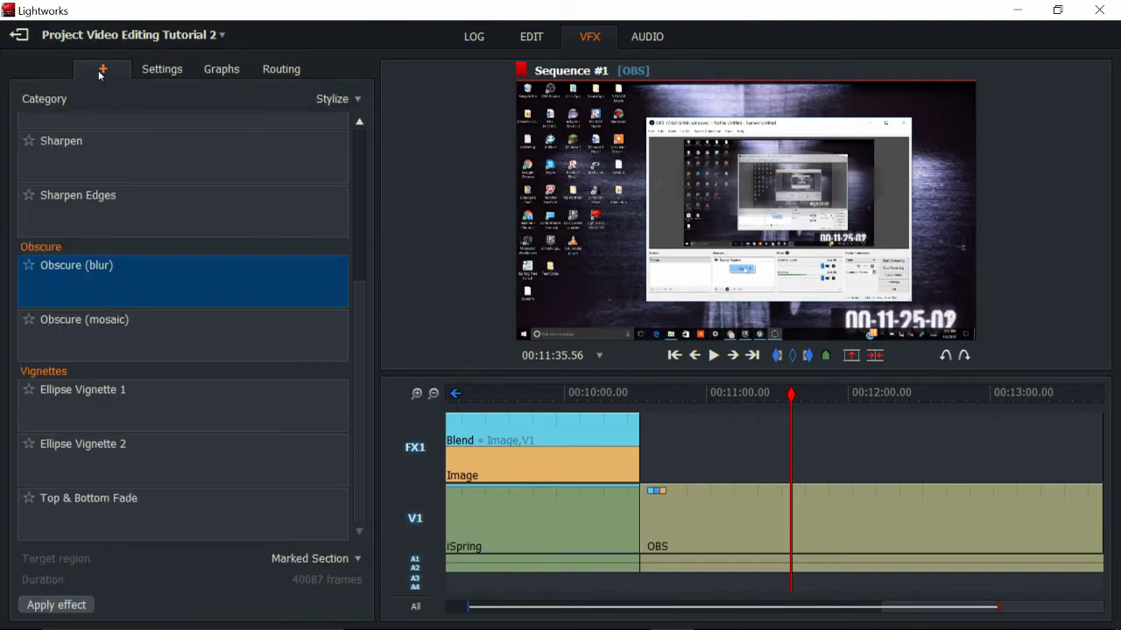
{"action": "scroll", "coordinate": [359, 394], "scroll_direction": "up", "scroll_amount": 5}
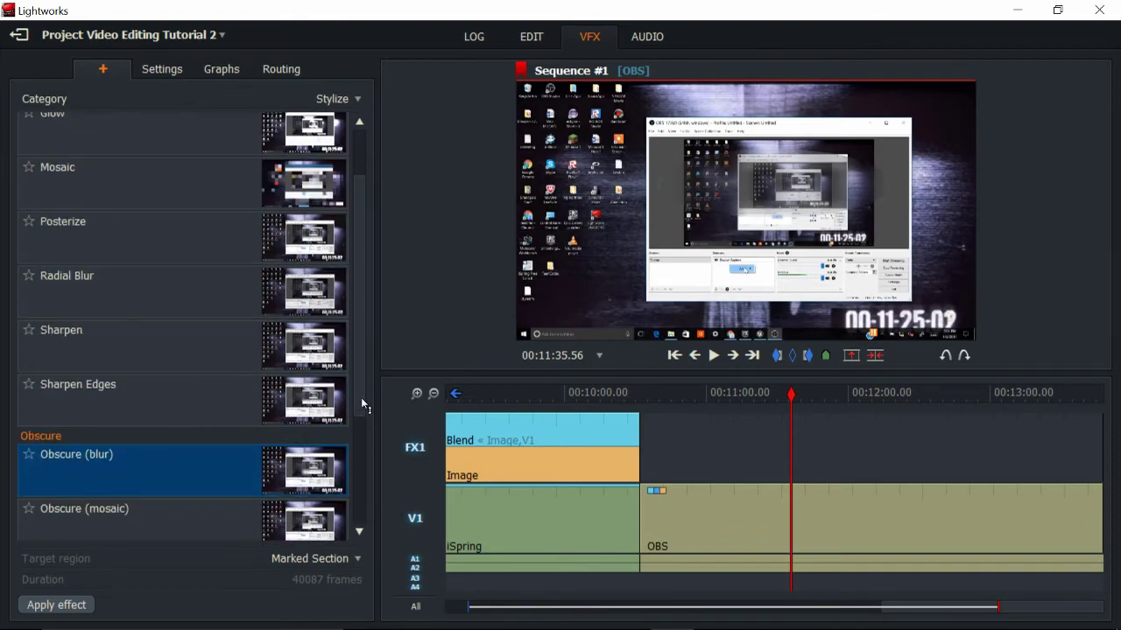
{"action": "left_click", "coordinate": [331, 99]}
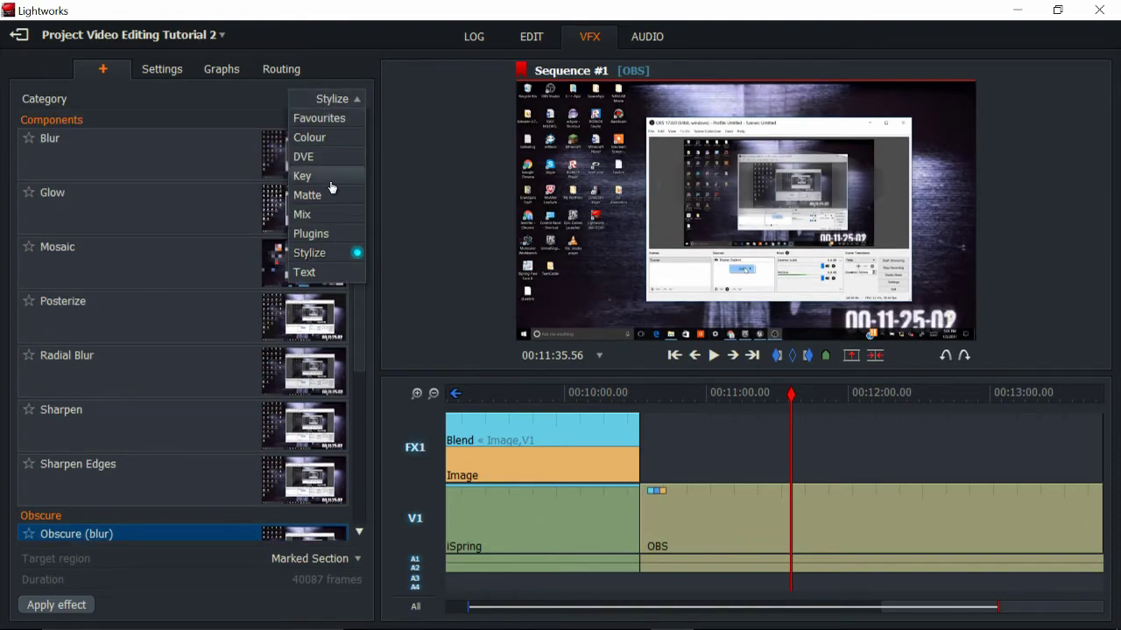
{"action": "left_click", "coordinate": [324, 272]}
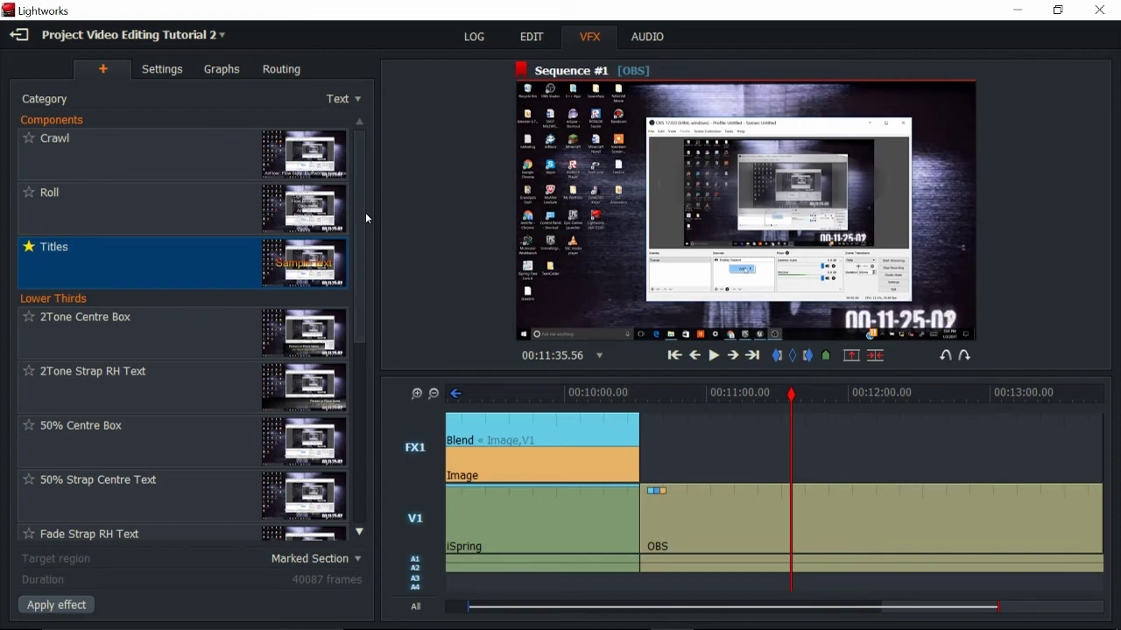
{"action": "left_click_drag", "start_coordinate": [363, 244], "coordinate": [361, 325]}
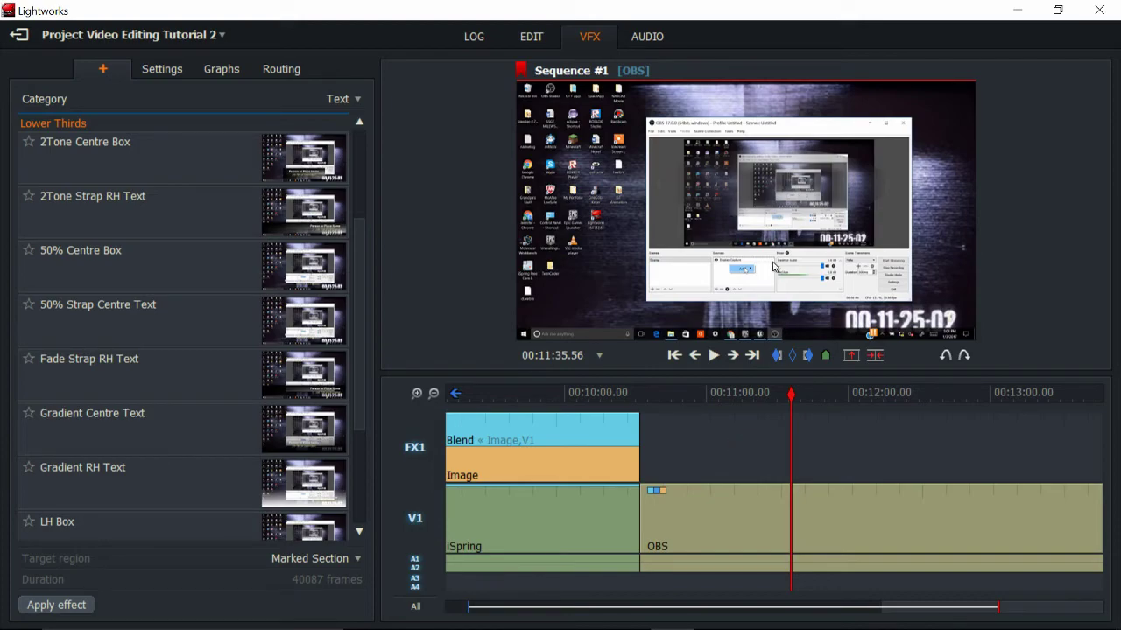
- Look over the export formats for Sequence #1, including Media files, and open the YouTube export settings
{"action": "right_click", "coordinate": [702, 193]}
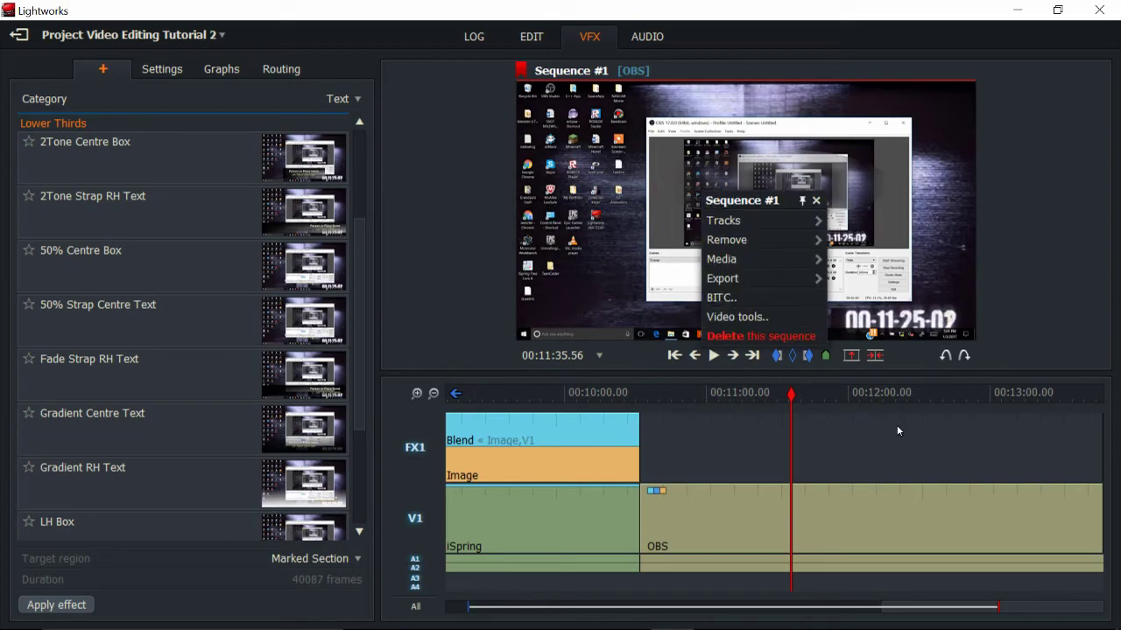
{"action": "left_click", "coordinate": [1062, 149]}
{"action": "right_click", "coordinate": [835, 187]}
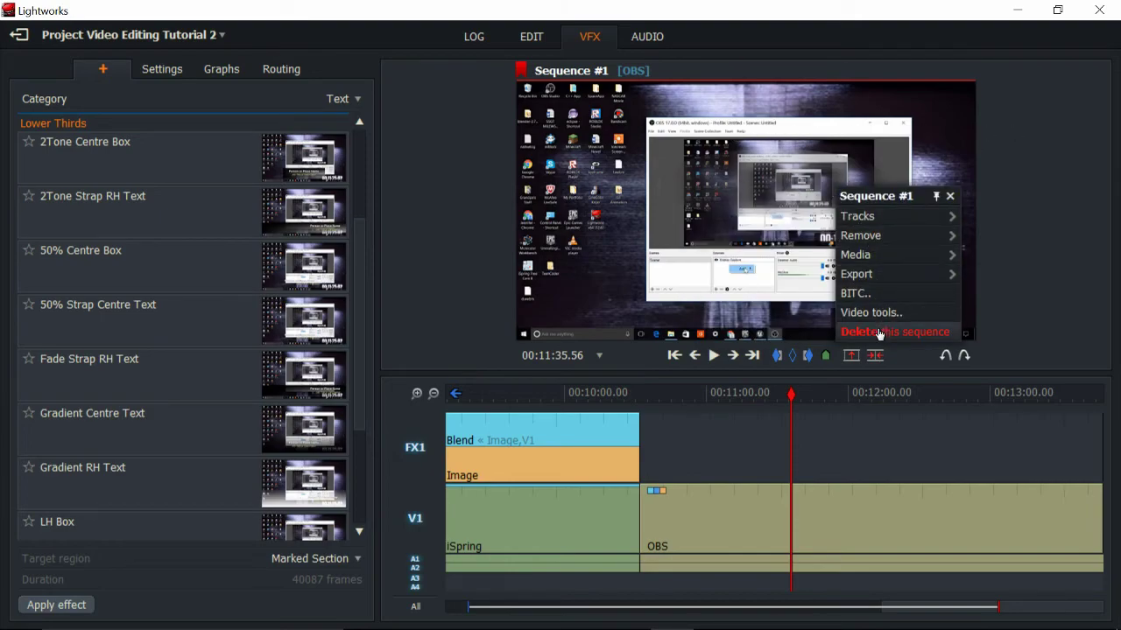
{"action": "mouse_move", "coordinate": [887, 245]}
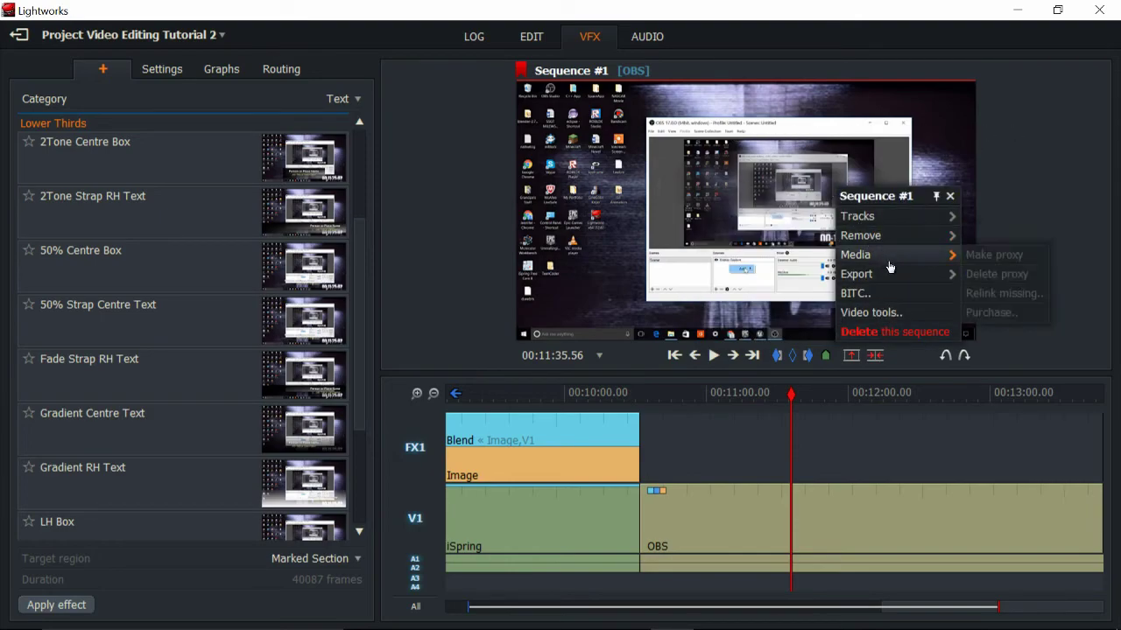
{"action": "mouse_move", "coordinate": [883, 276]}
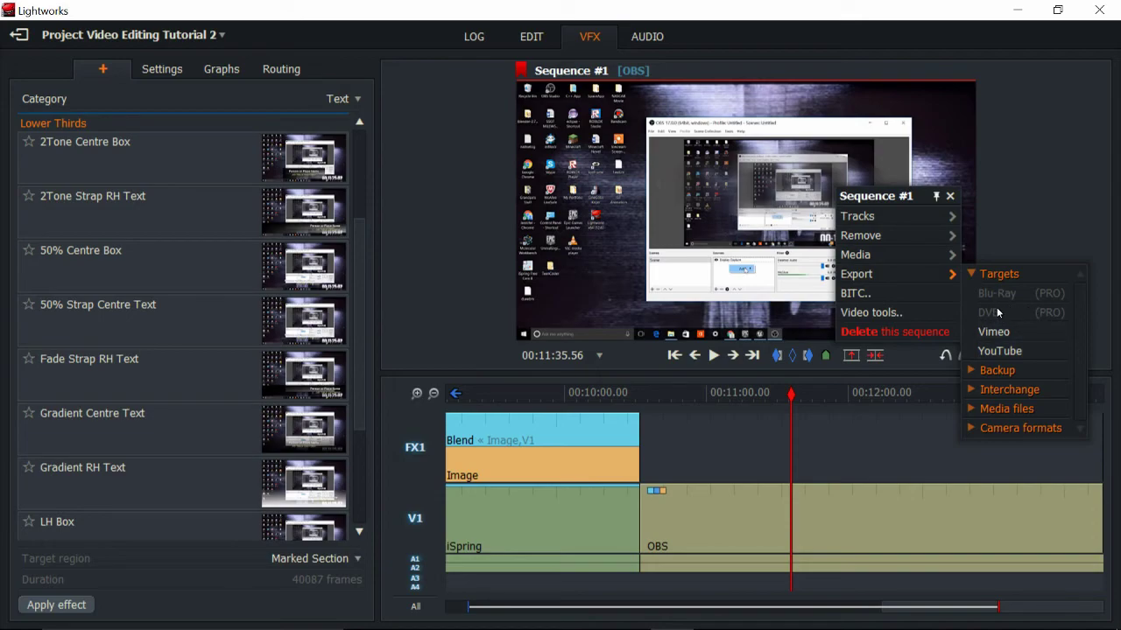
{"action": "left_click", "coordinate": [977, 415]}
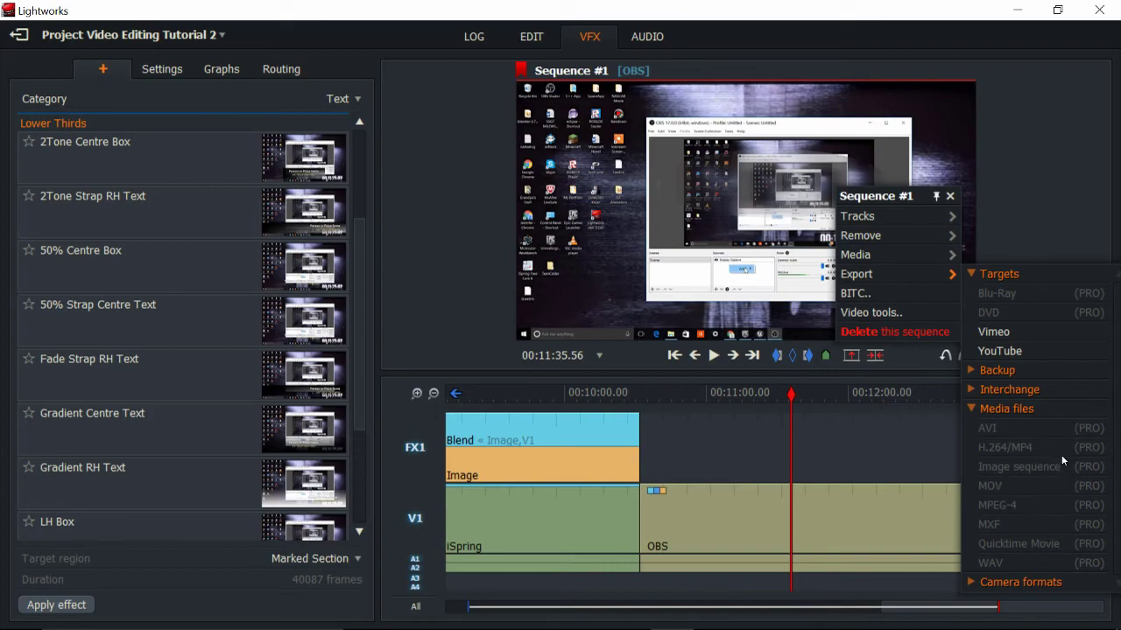
{"action": "left_click", "coordinate": [977, 412]}
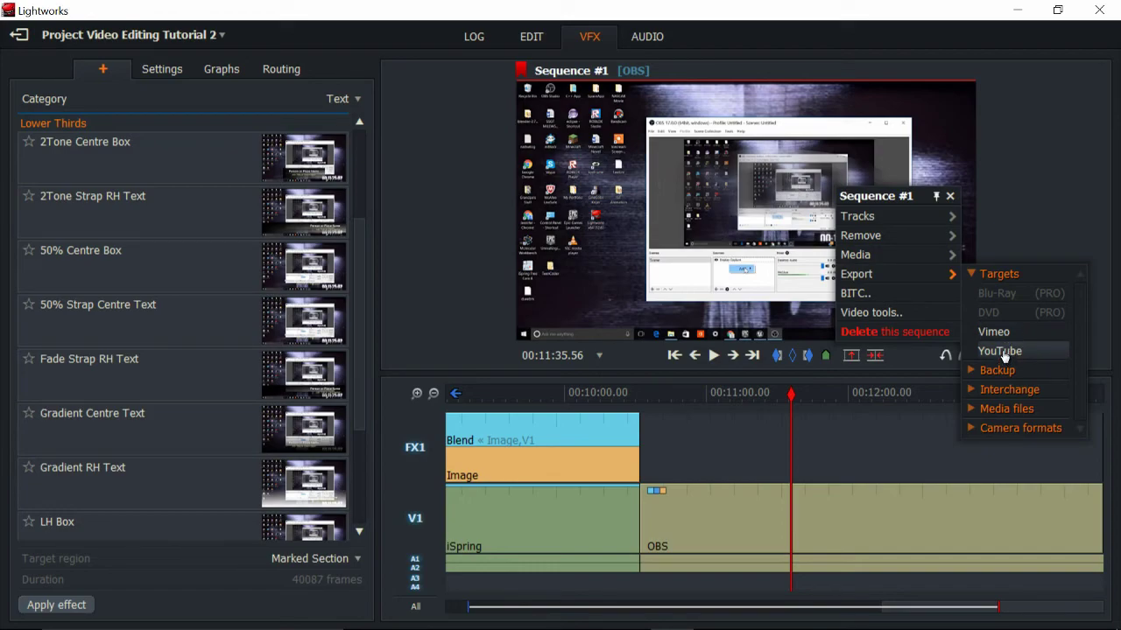
{"action": "left_click", "coordinate": [1004, 353]}
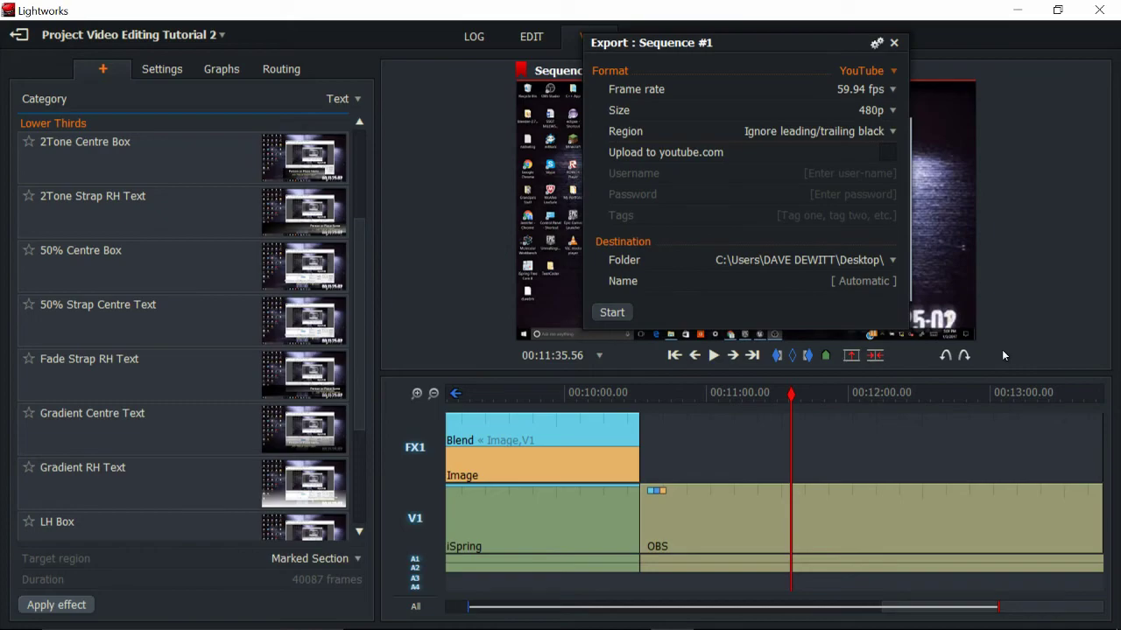
- Set the YouTube export size to 720p and briefly show the youtube.com upload options, leaving the upload switched off
{"action": "left_click", "coordinate": [892, 111]}
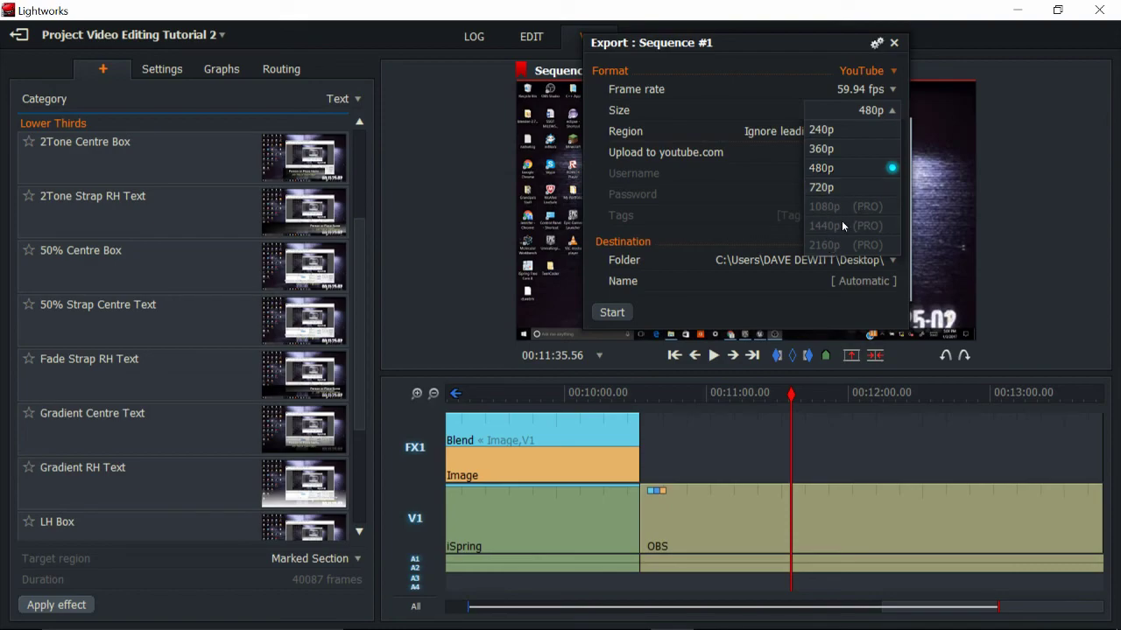
{"action": "left_click", "coordinate": [871, 186]}
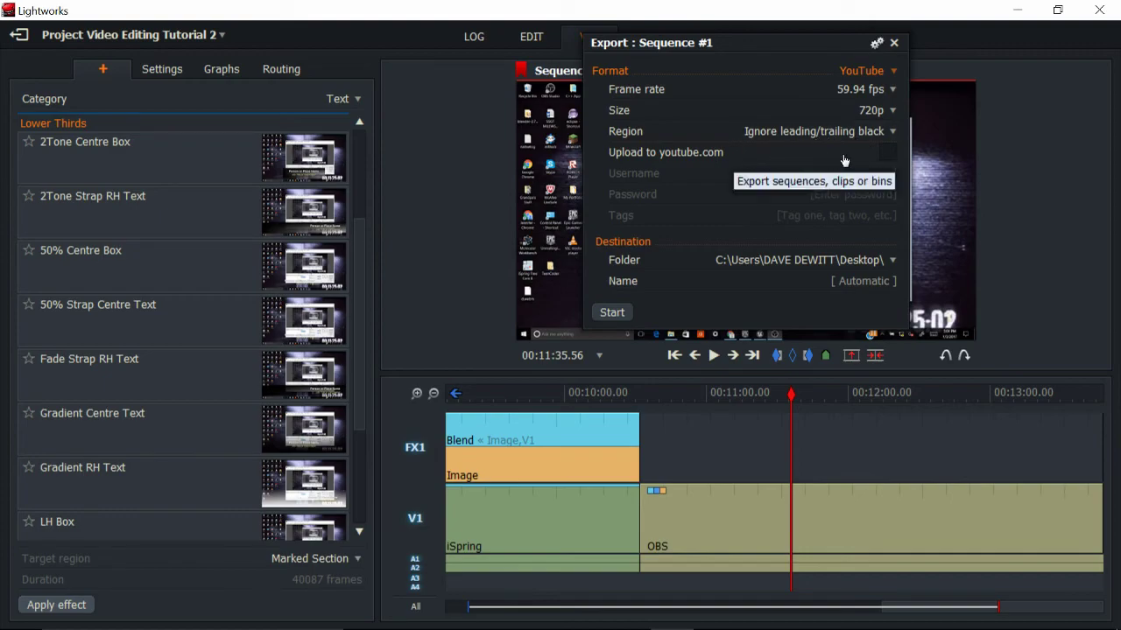
{"action": "left_click", "coordinate": [890, 154]}
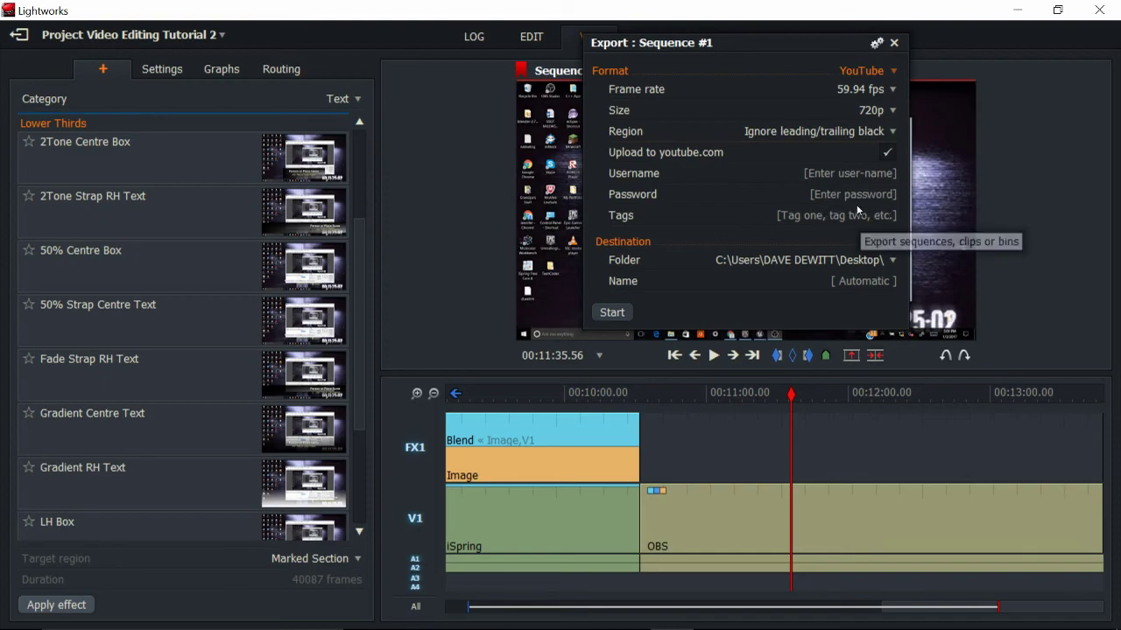
{"action": "left_click", "coordinate": [887, 154]}
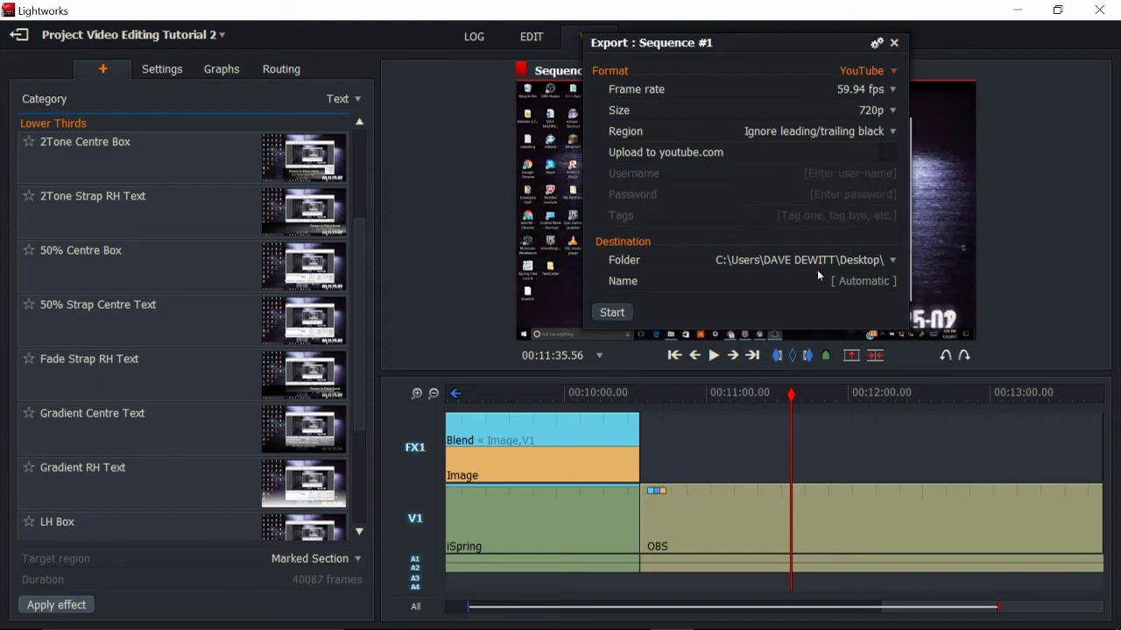
- Check the export destination without changing the folder, name the file Video Editing Tutorial 2 and start the export
{"action": "left_click", "coordinate": [876, 270]}
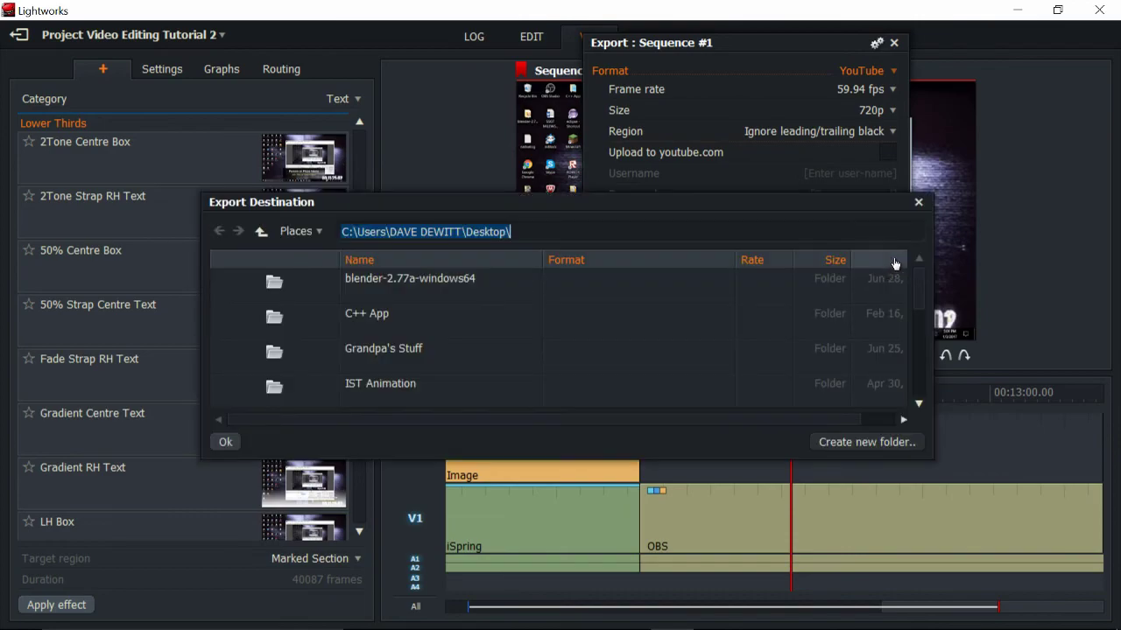
{"action": "left_click", "coordinate": [919, 206]}
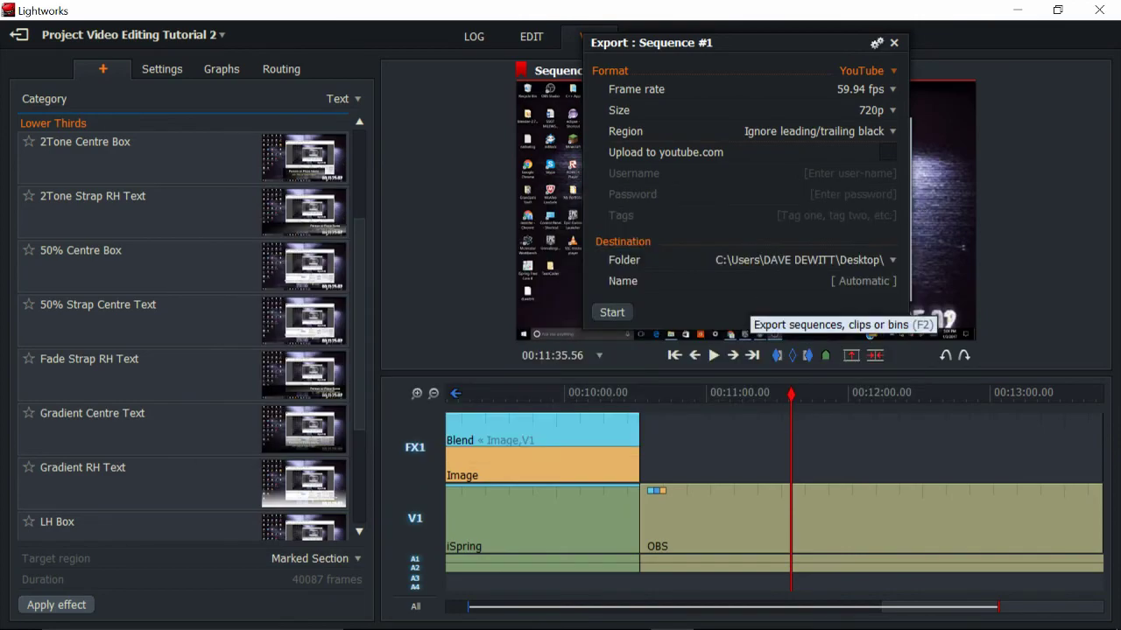
{"action": "left_click", "coordinate": [897, 281]}
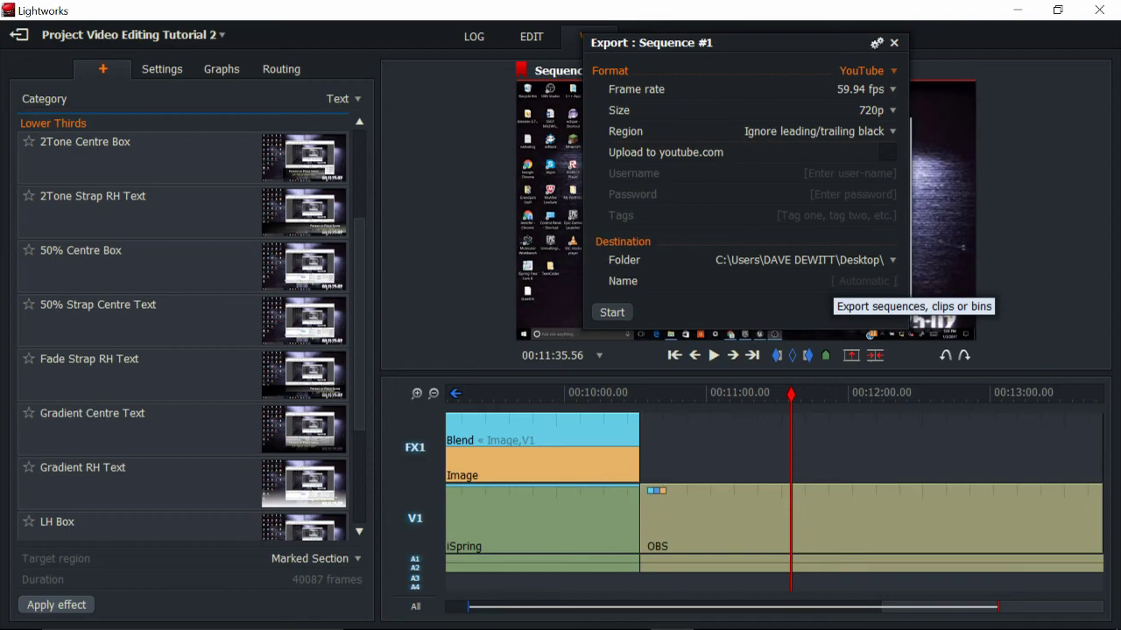
{"action": "type", "text": "Video Editing T"}
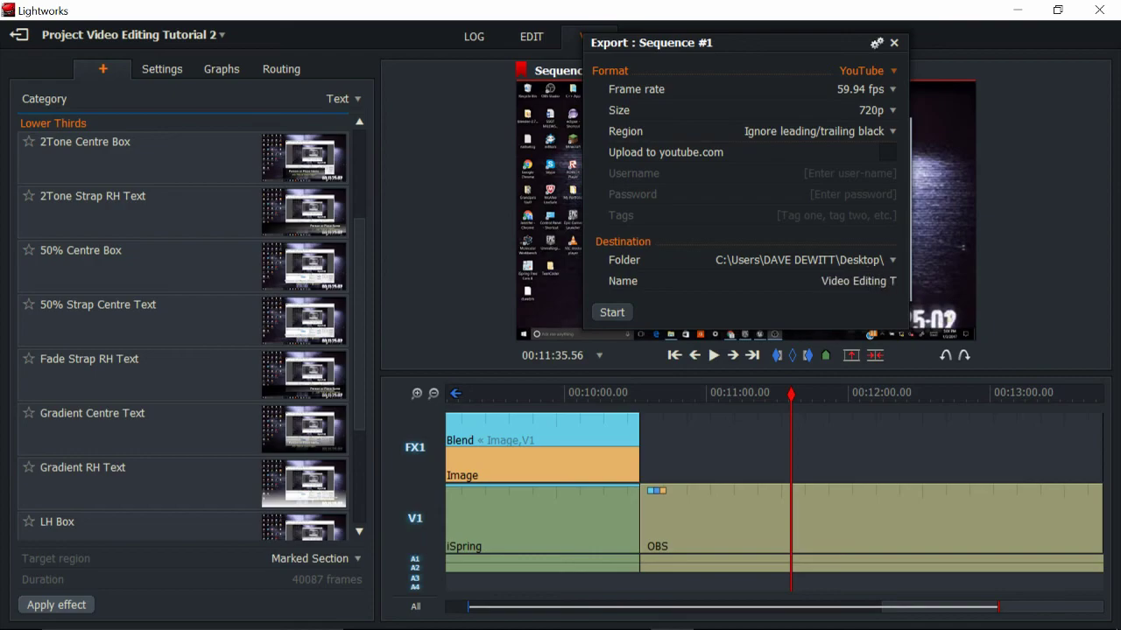
{"action": "type", "text": "utorial 2"}
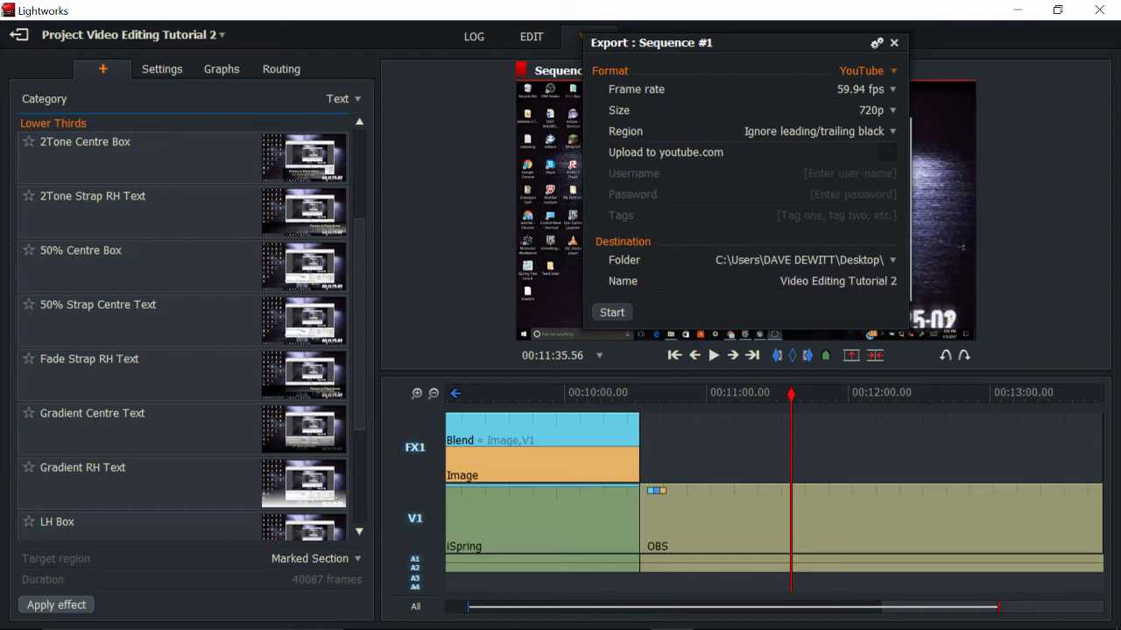
{"action": "left_click", "coordinate": [605, 315]}
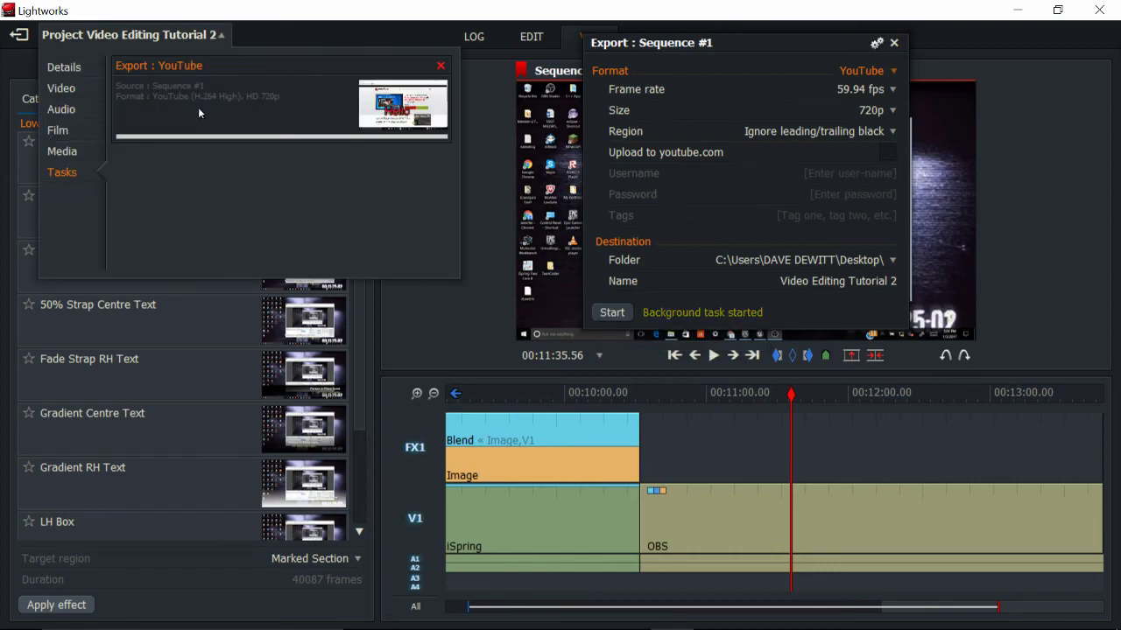
- Abort the running YouTube export task and close the task list
{"action": "left_click", "coordinate": [441, 67]}
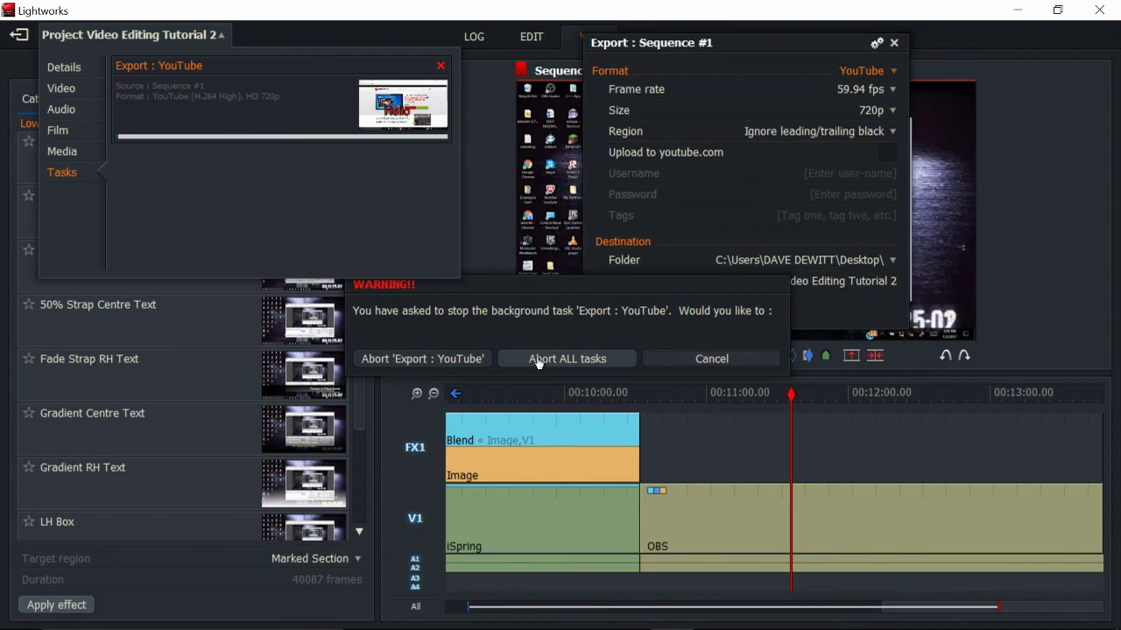
{"action": "left_click", "coordinate": [485, 360]}
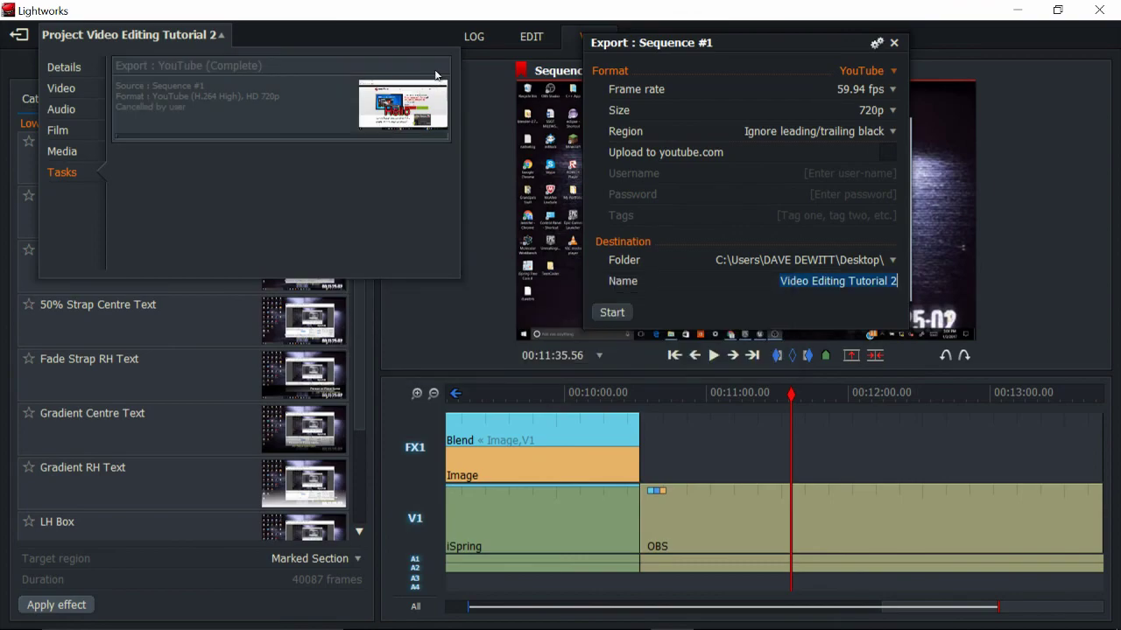
{"action": "left_click", "coordinate": [864, 308]}
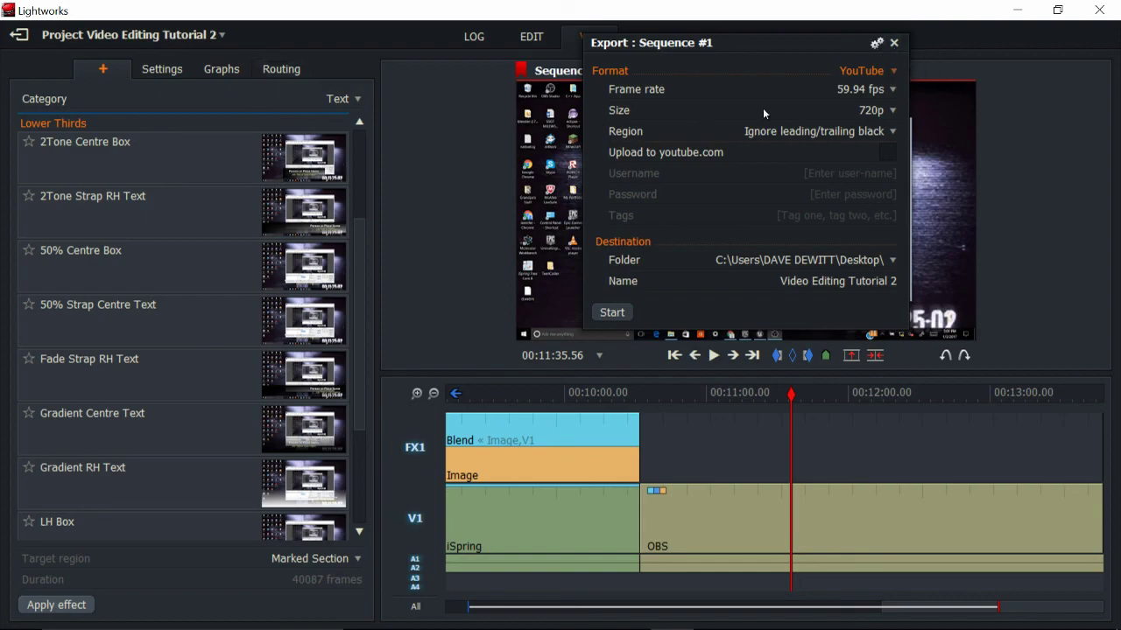
- Close the Sequence #1 export settings and exit the program
{"action": "left_click", "coordinate": [894, 44]}
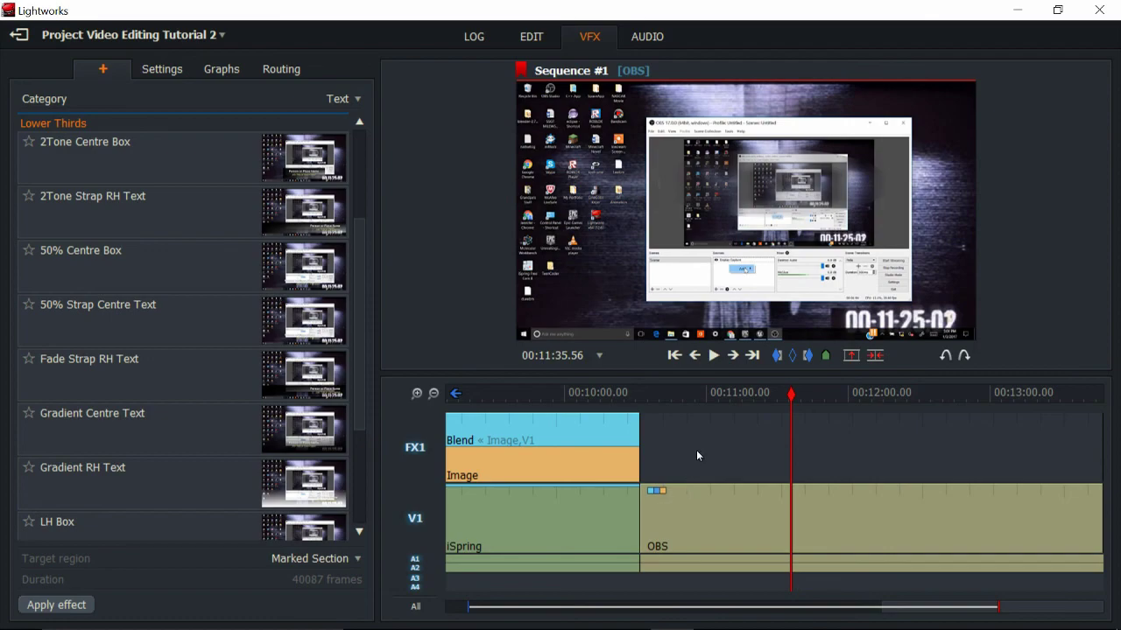
{"action": "left_click", "coordinate": [1099, 10]}
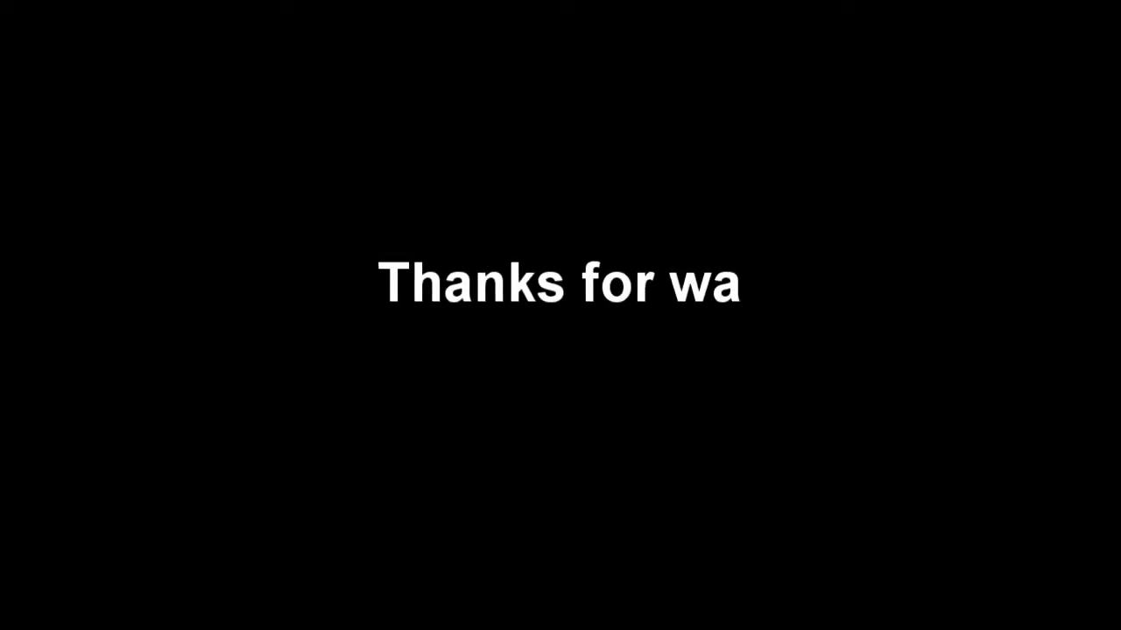